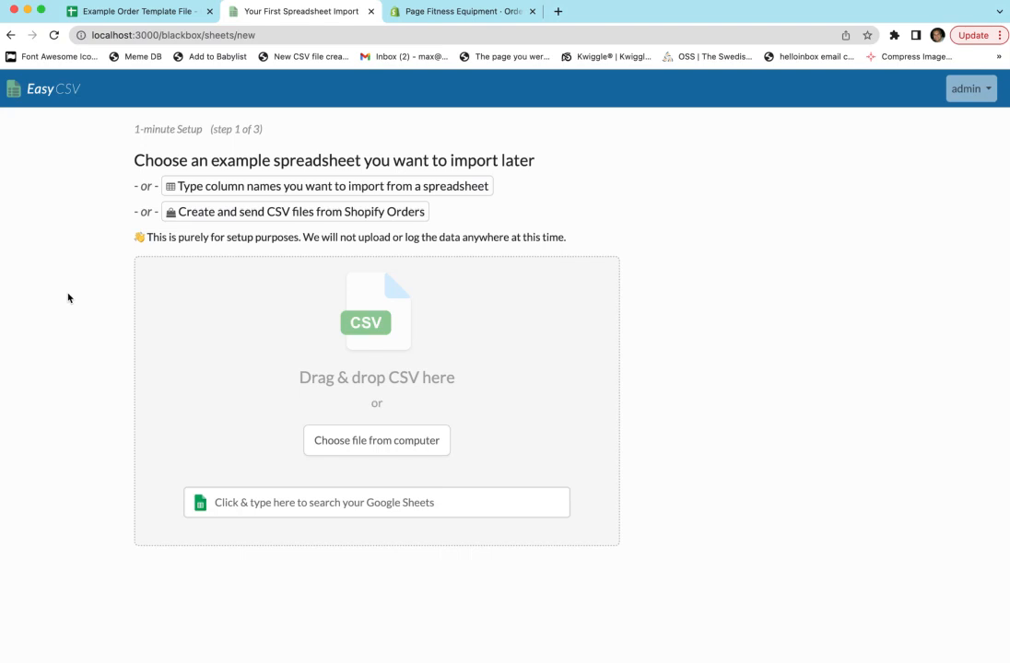
# Switch to the Example Order Template File in Google Sheets and examine its header row and order rows
pyautogui.click(110, 12)
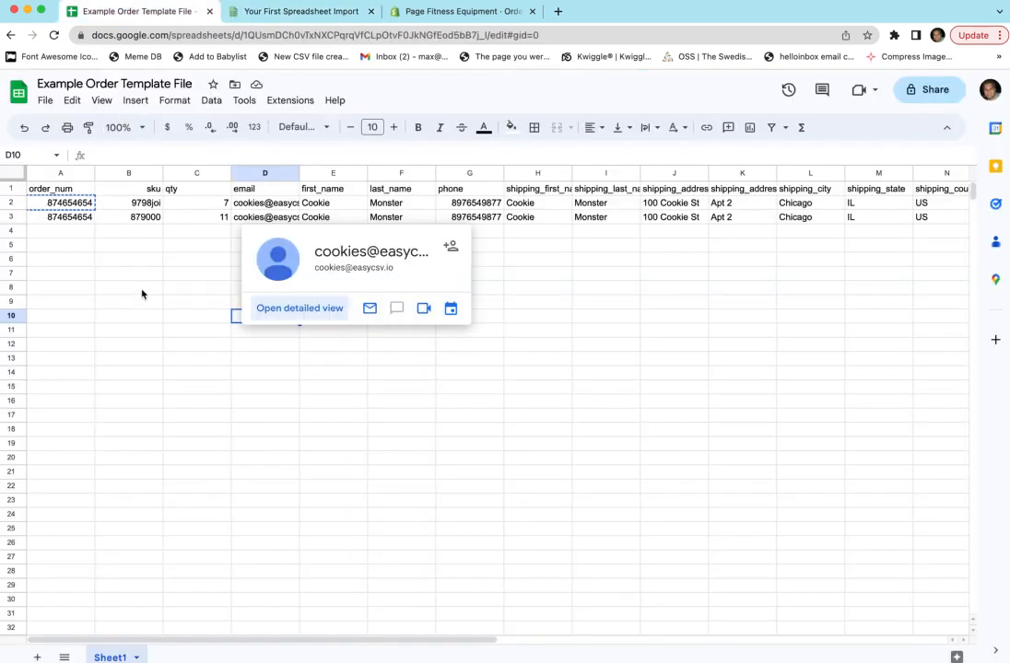
pyautogui.click(142, 293)
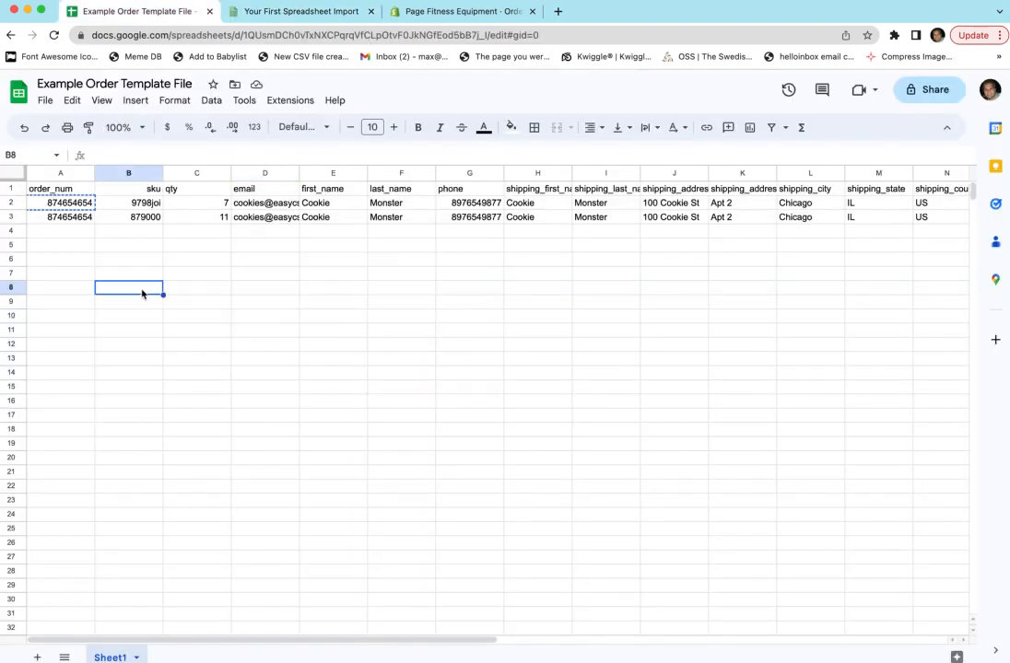
pyautogui.click(13, 177)
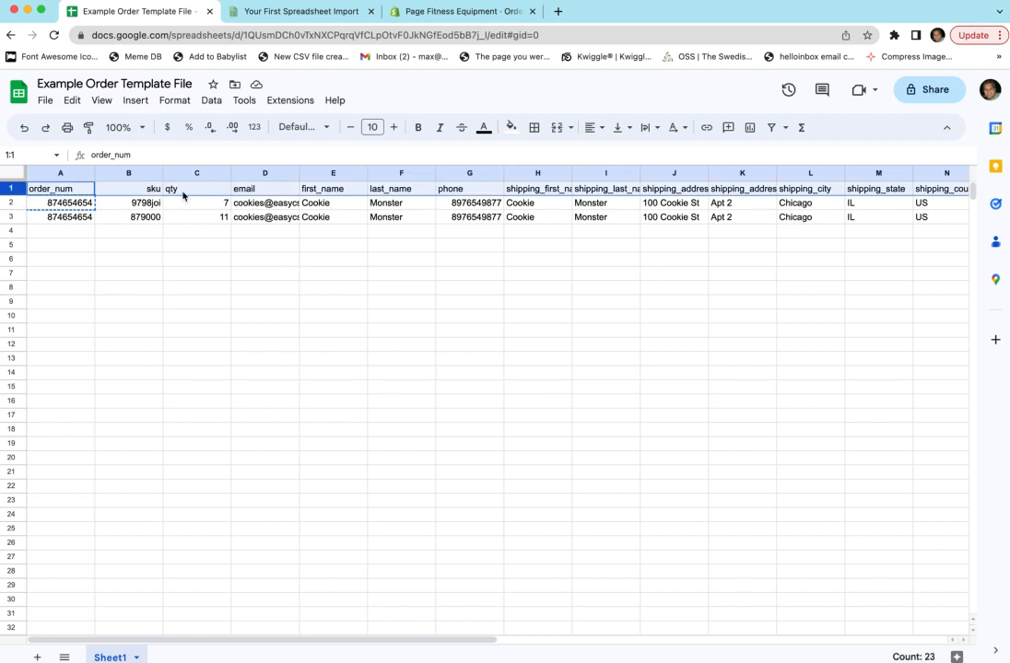
pyautogui.click(11, 203)
pyautogui.click(10, 215)
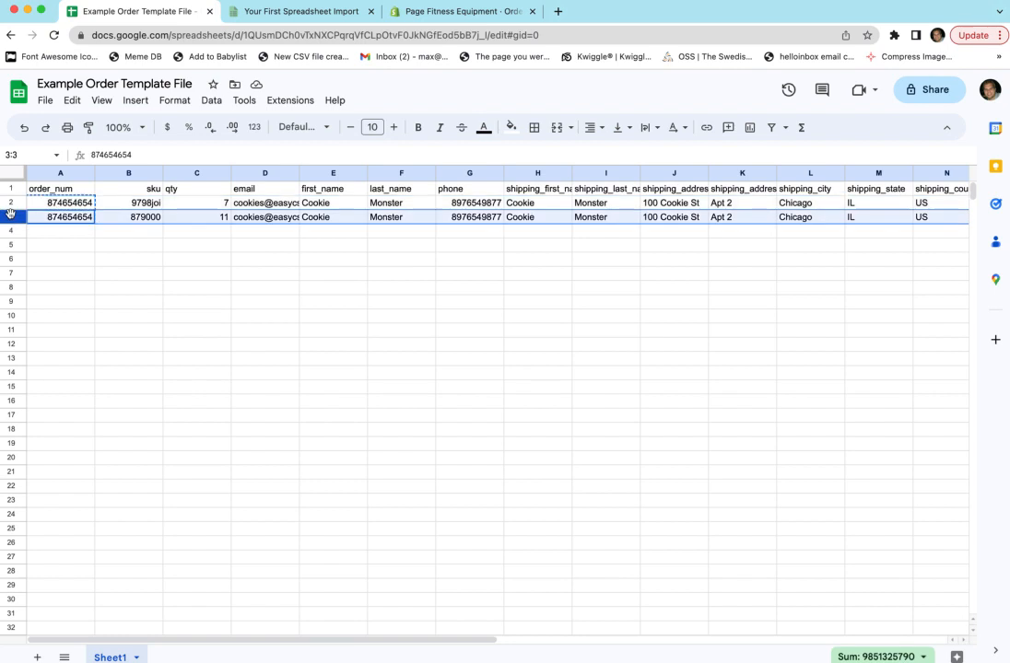
pyautogui.click(11, 231)
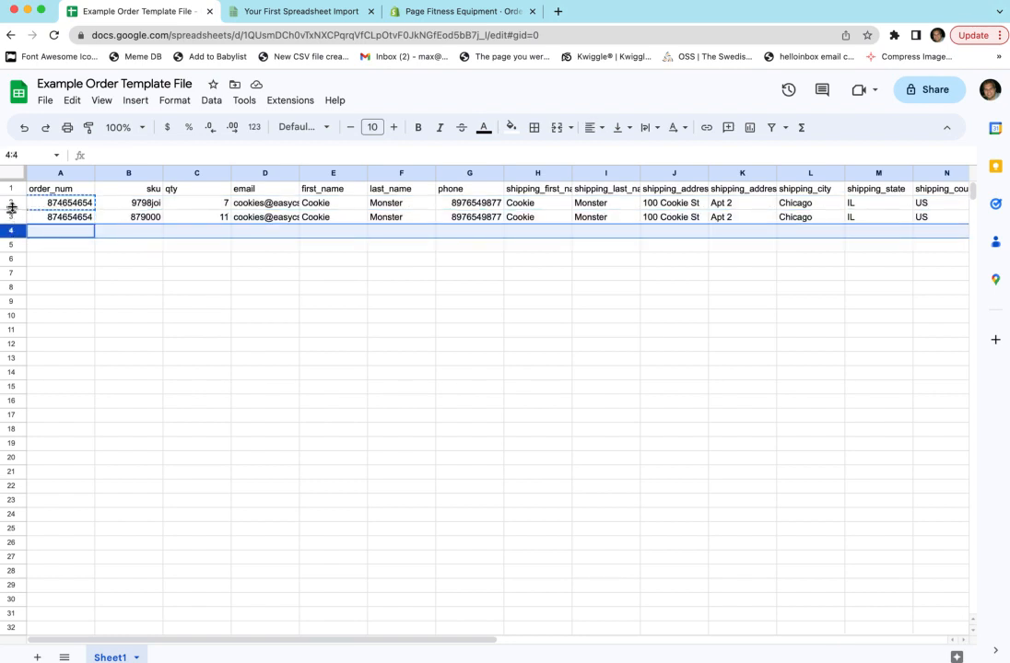
pyautogui.click(12, 203)
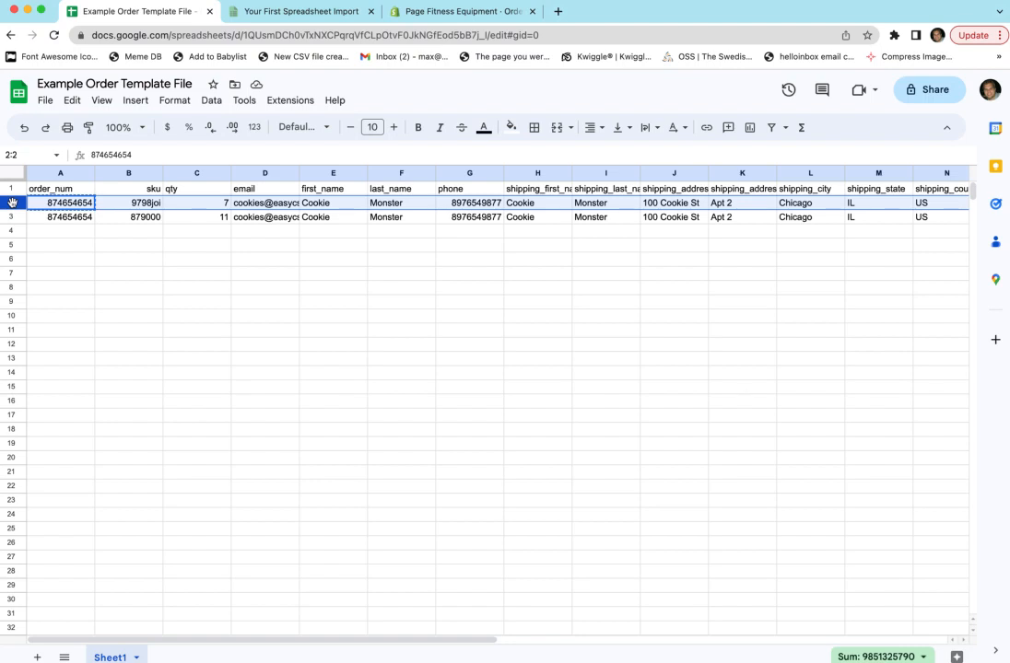
pyautogui.click(125, 232)
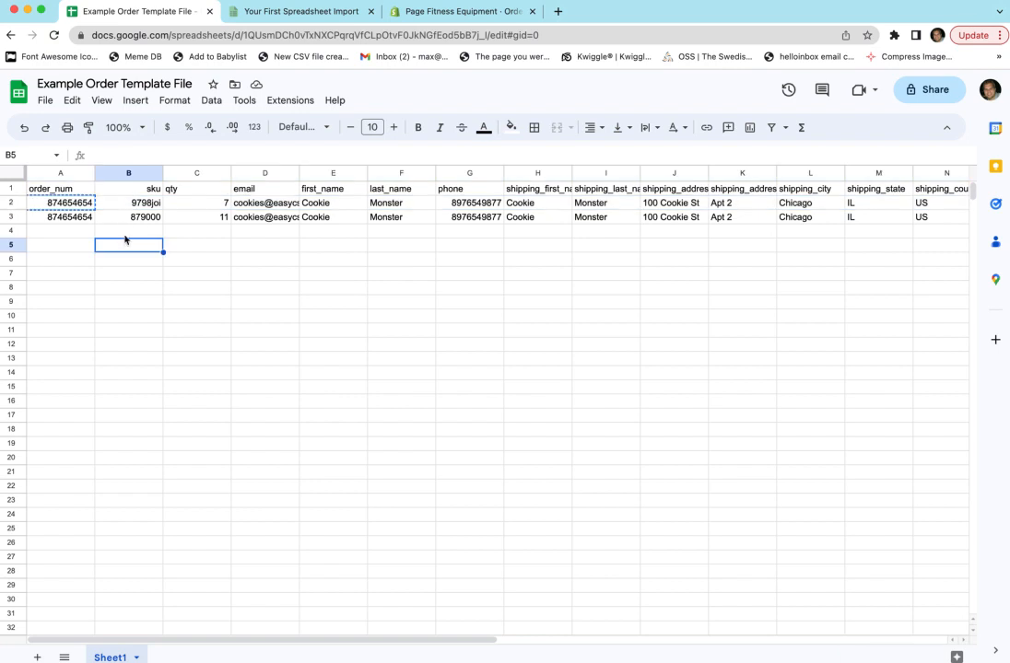
# Compare the order number, sku, qty, email and shipping details across rows 2 and 3 of the order template
pyautogui.click(61, 217)
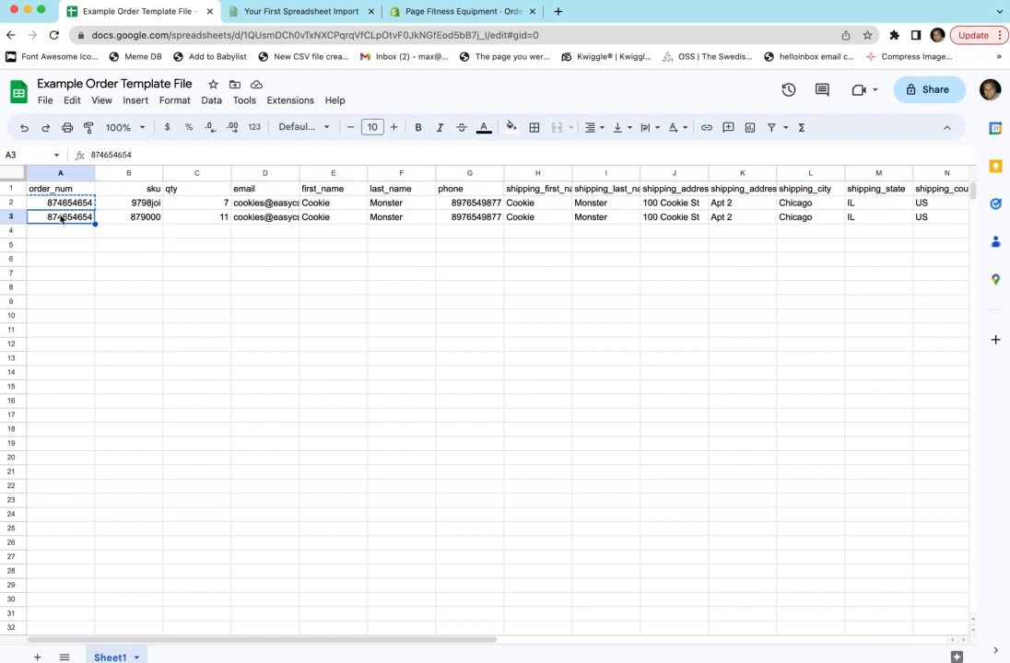
pyautogui.click(135, 204)
pyautogui.click(134, 217)
pyautogui.moveTo(217, 206); pyautogui.dragTo(261, 217)
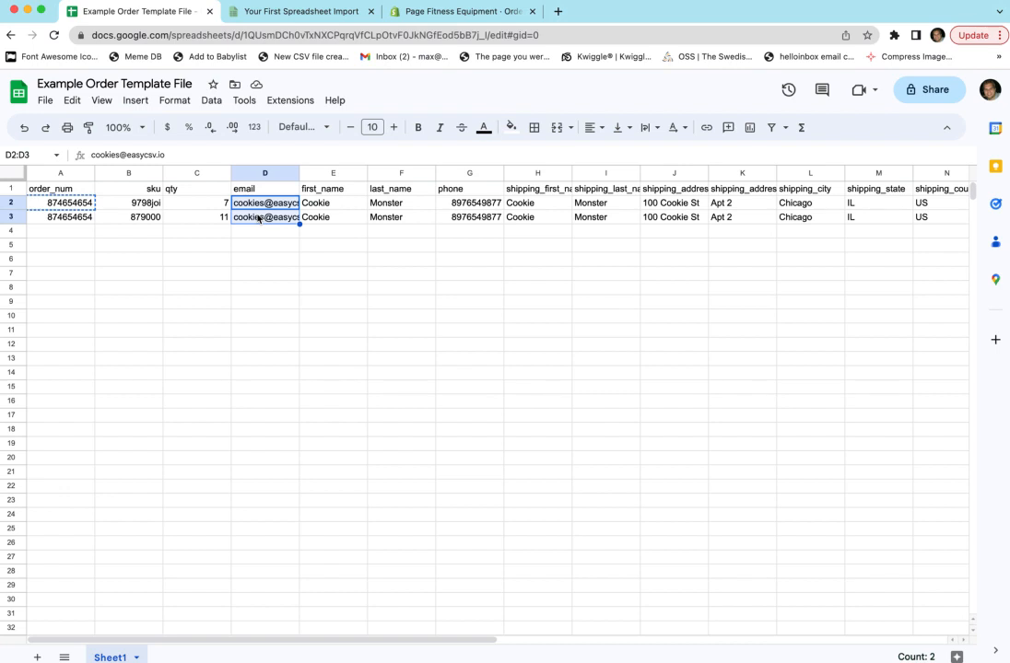
pyautogui.moveTo(129, 202); pyautogui.dragTo(195, 221)
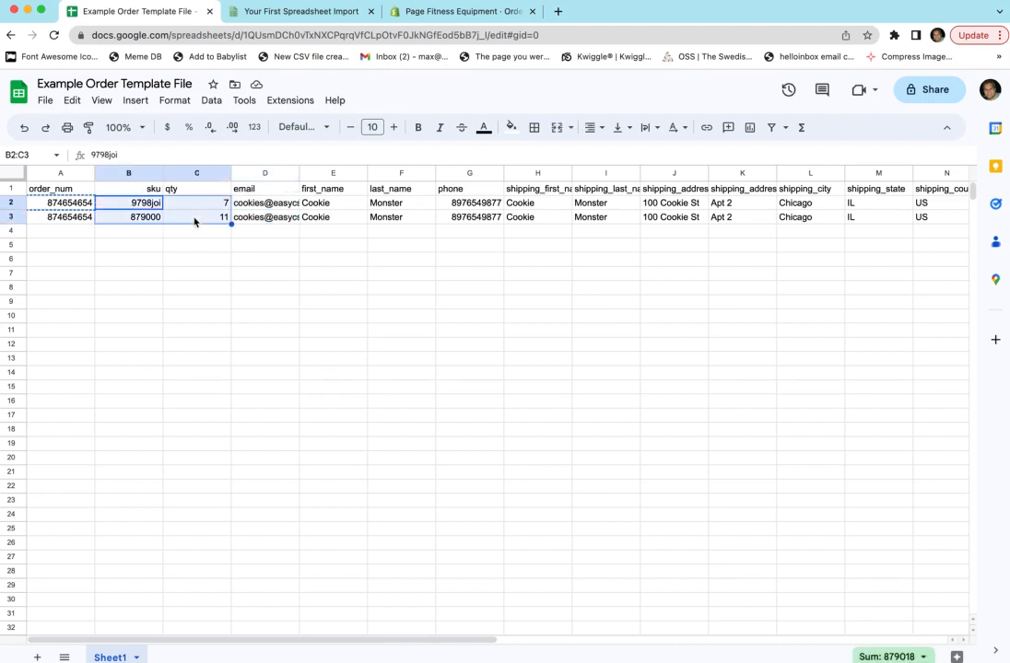
pyautogui.moveTo(267, 205); pyautogui.dragTo(718, 221)
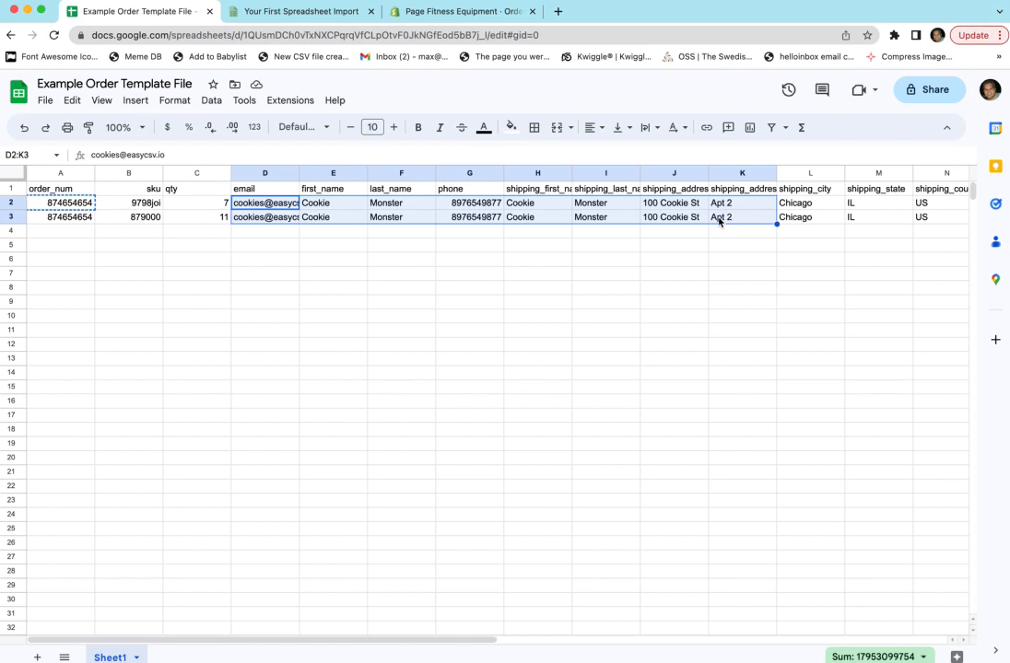
pyautogui.click(608, 219)
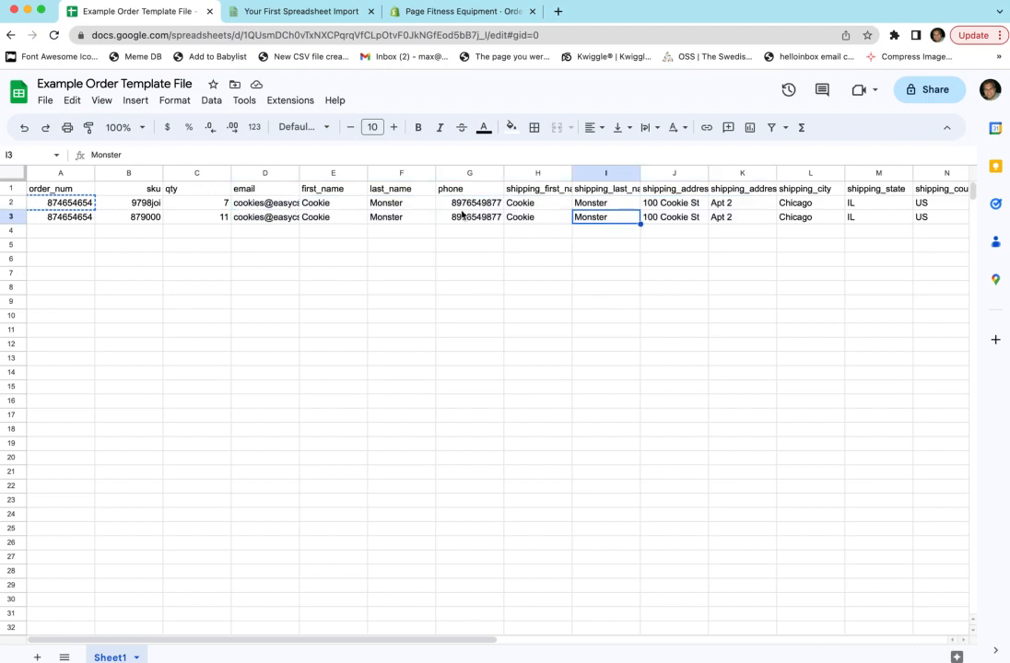
# Examine how the order_num column links rows 2 and 3 while each row holds its own sku and qty
pyautogui.moveTo(45, 202); pyautogui.dragTo(47, 217)
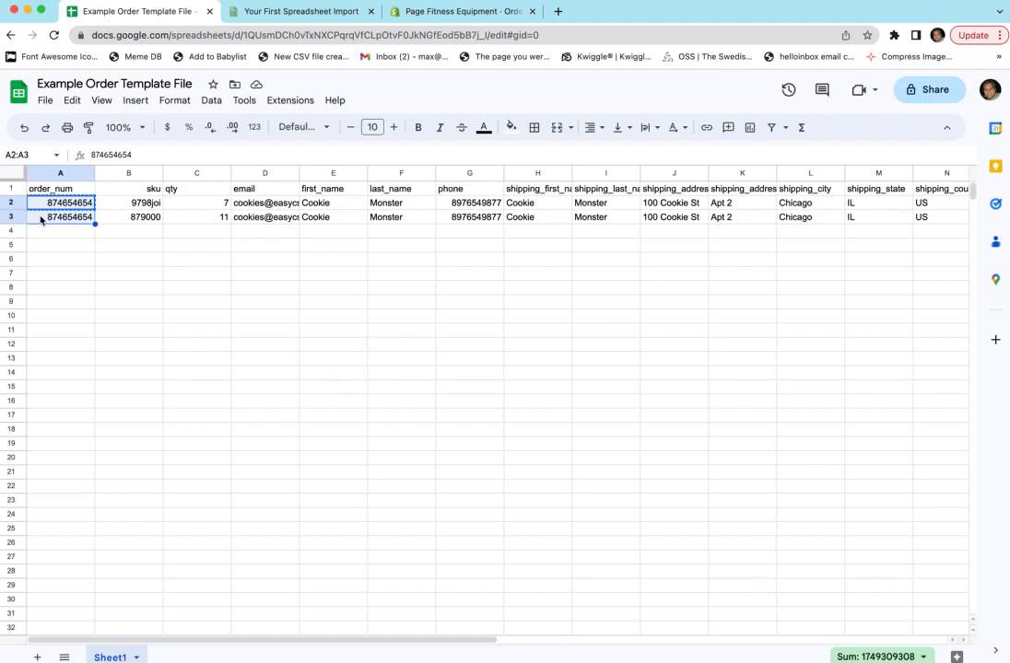
pyautogui.click(148, 219)
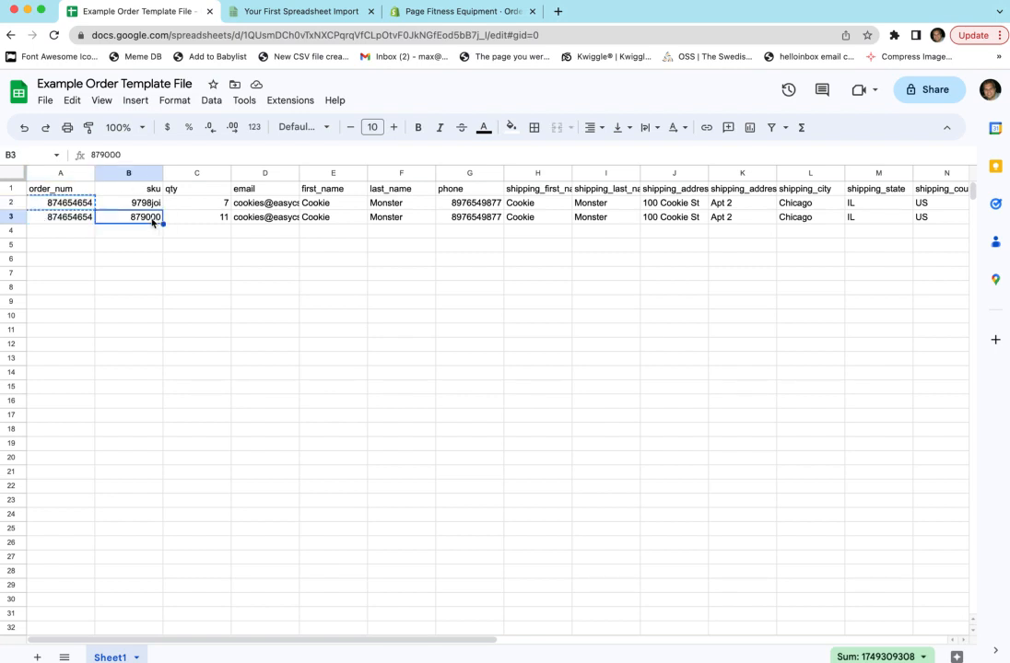
pyautogui.click(73, 190)
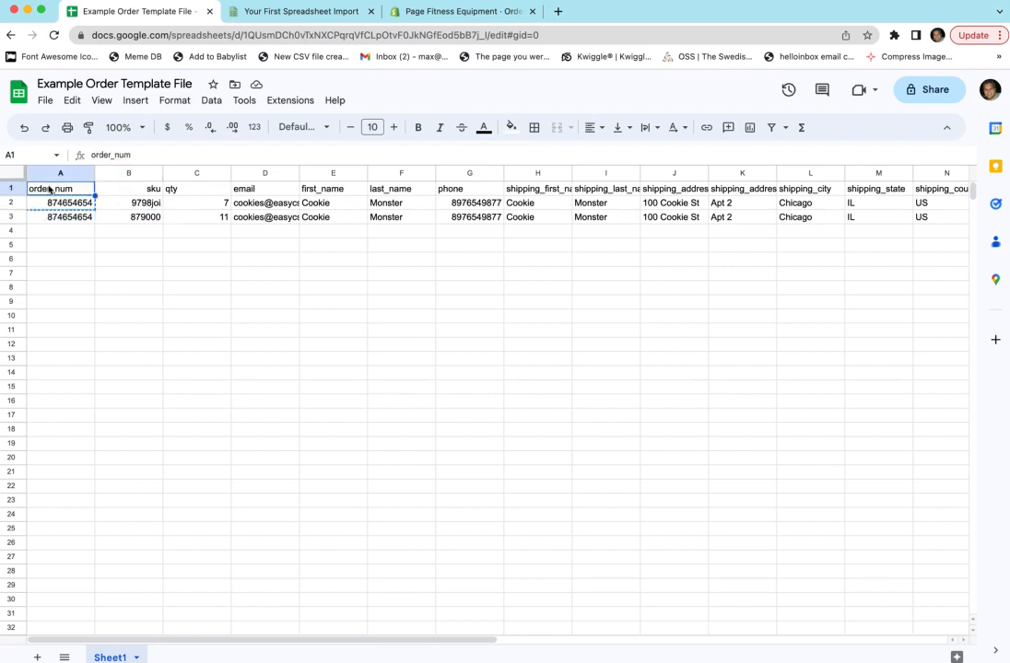
pyautogui.click(11, 202)
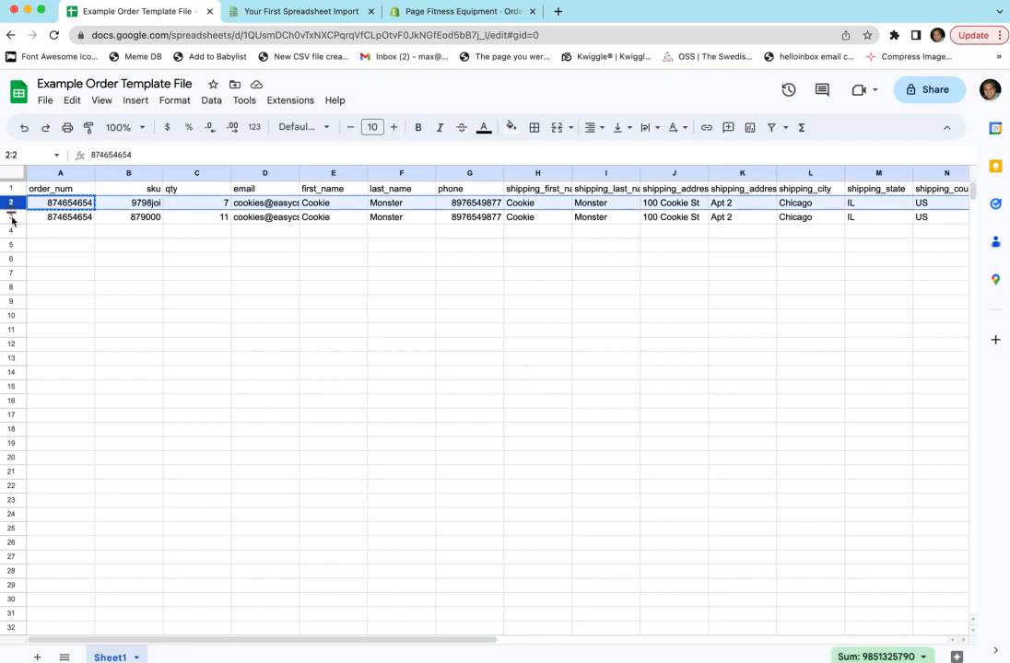
pyautogui.click(11, 216)
pyautogui.click(11, 202)
pyautogui.click(198, 204)
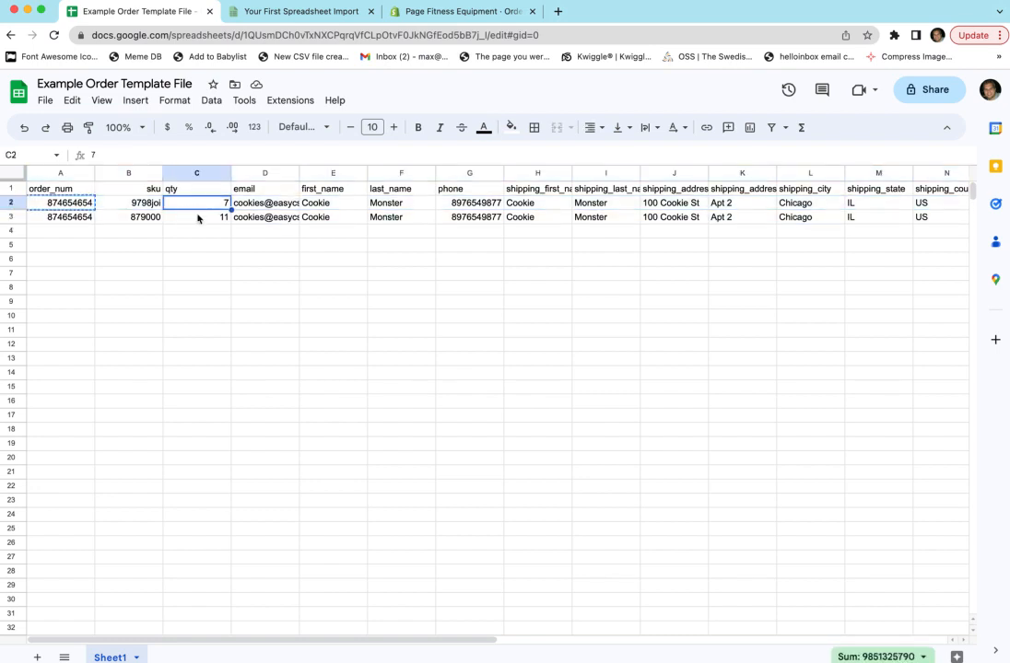
pyautogui.click(138, 203)
pyautogui.click(194, 218)
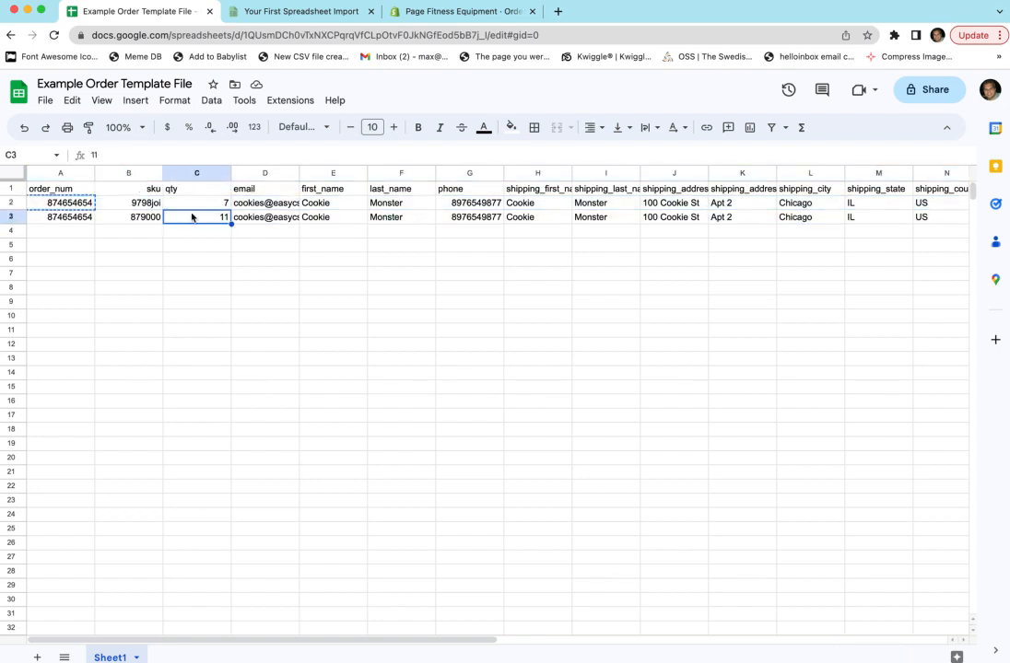
pyautogui.click(287, 16)
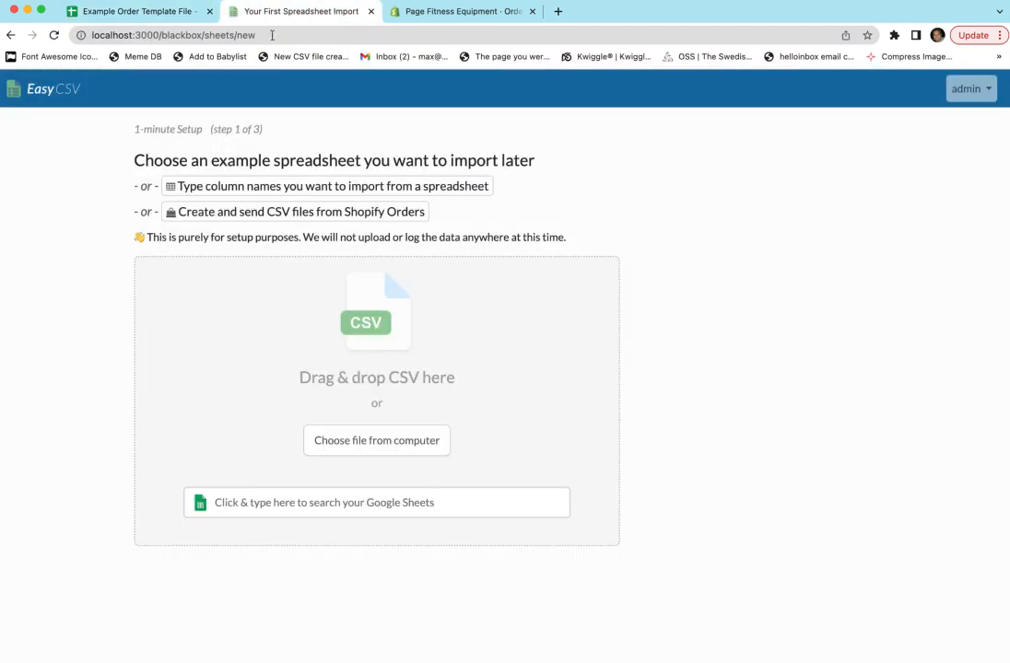
pyautogui.click(98, 303)
pyautogui.click(90, 302)
# Download the Example Order Template File from Google Sheets as a comma-separated values (.csv) file
pyautogui.click(119, 11)
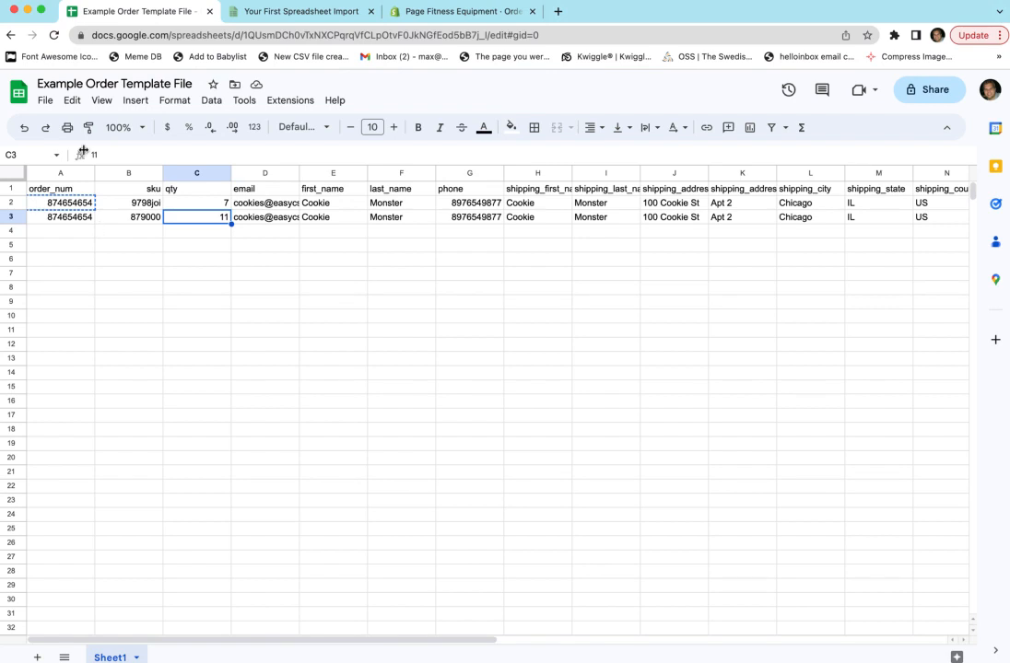
pyautogui.click(46, 101)
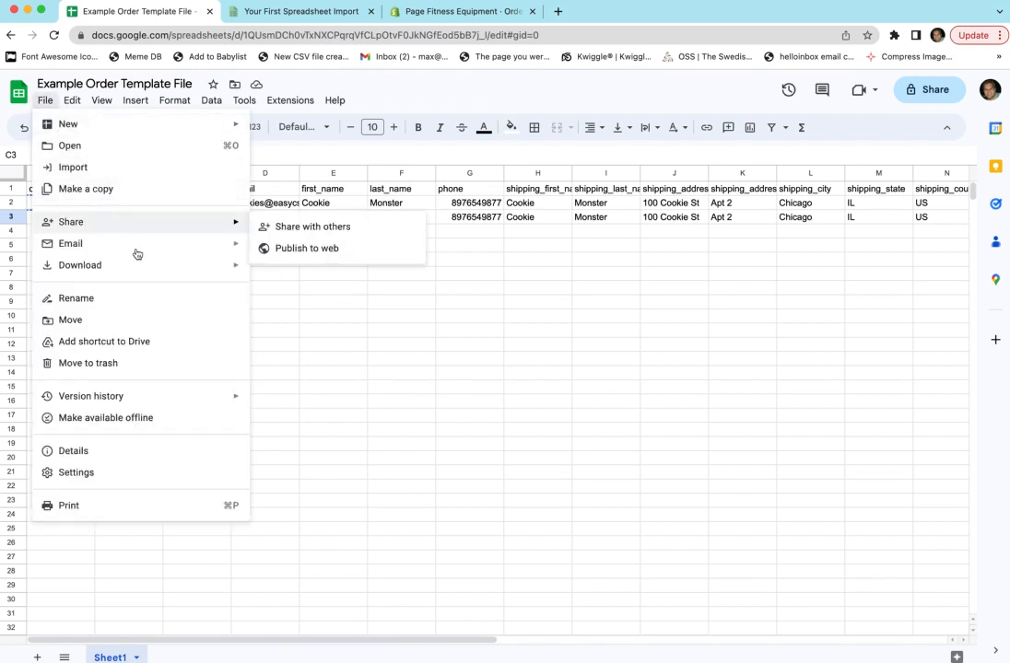
pyautogui.moveTo(151, 267)
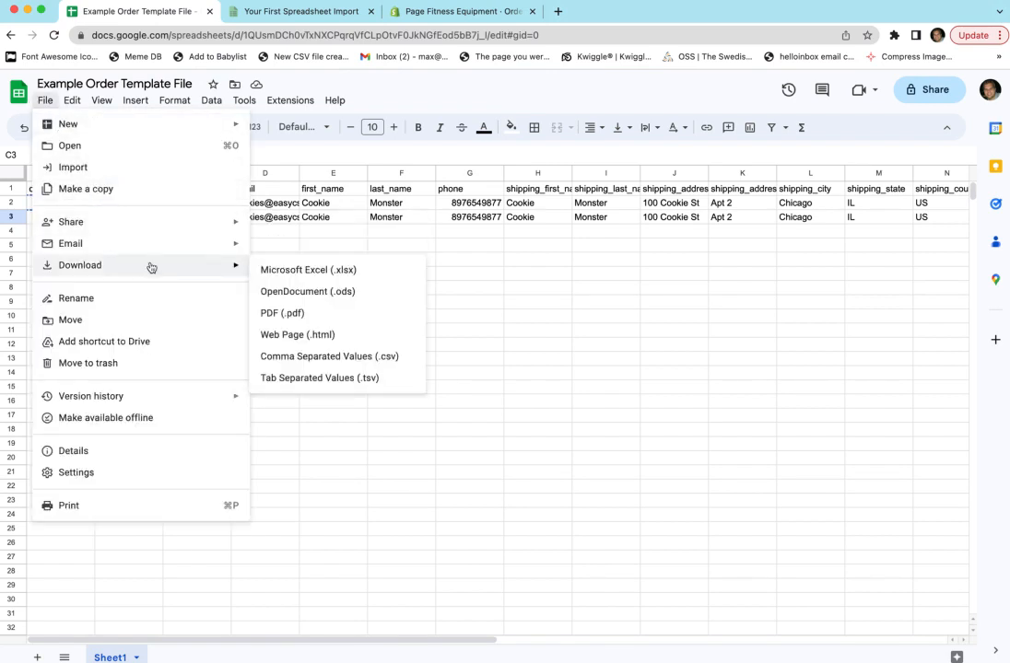
pyautogui.click(361, 356)
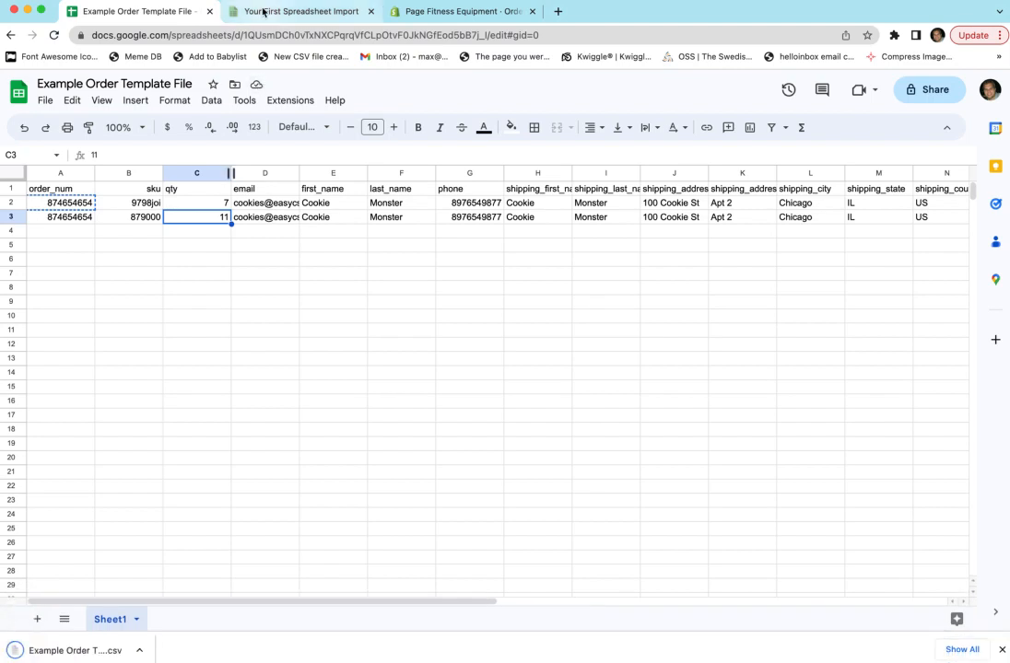
# Switch to EasyCSV, load the downloaded order template CSV as the example spreadsheet and review its column list
pyautogui.click(267, 11)
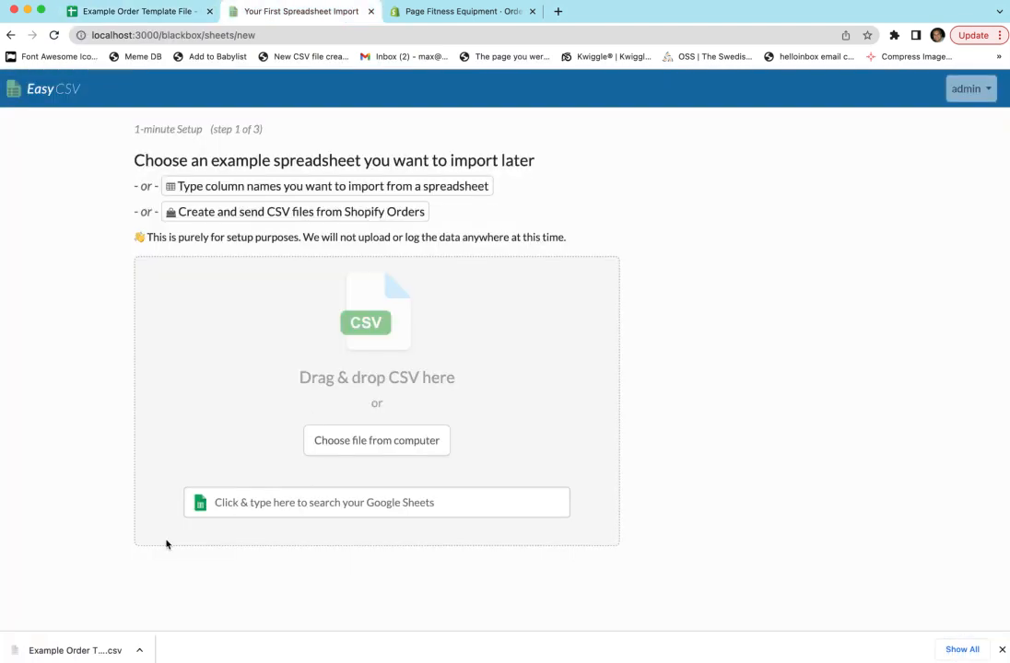
pyautogui.moveTo(65, 648); pyautogui.dragTo(211, 356)
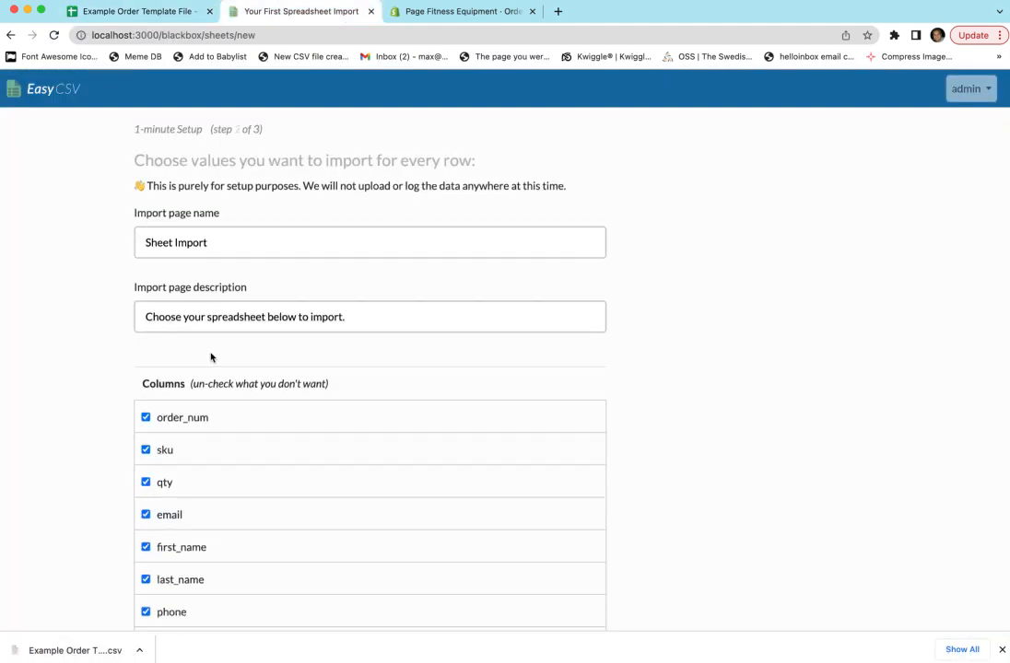
pyautogui.scroll(-10, 212, 357)
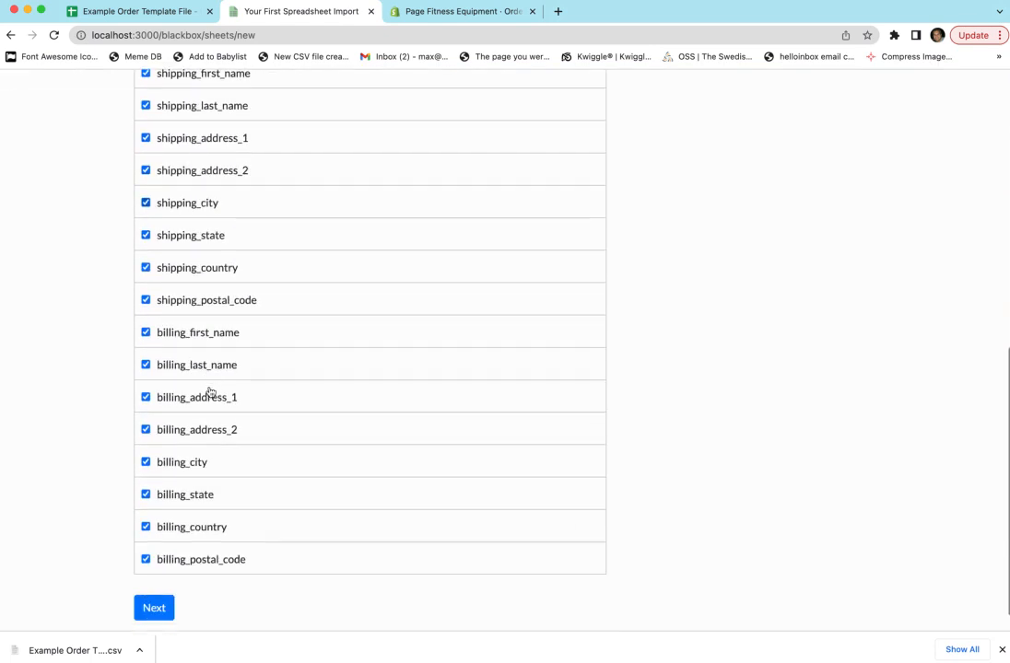
pyautogui.scroll(10, 210, 392)
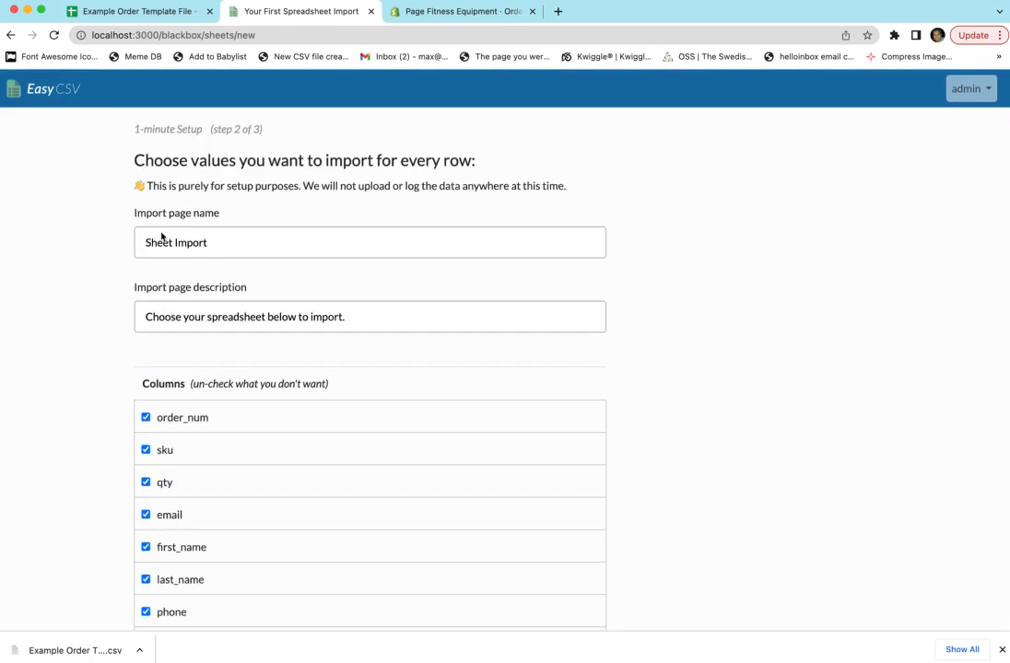
# Name the import page "Shopify Order Create Import" and continue the setup with all columns selected
pyautogui.moveTo(217, 246); pyautogui.dragTo(115, 232)
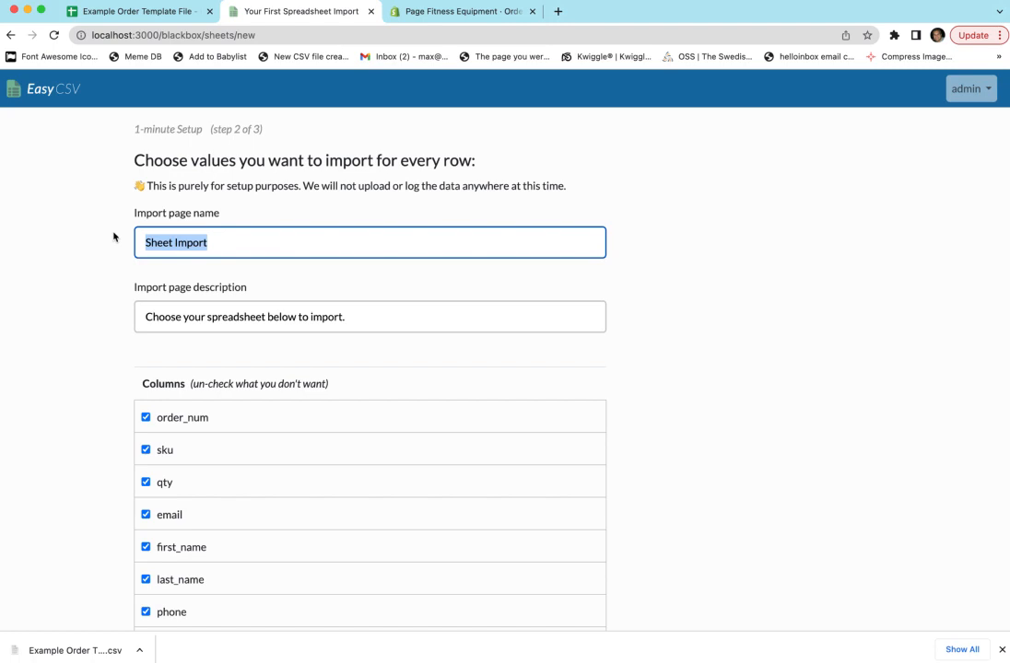
pyautogui.write('Shopify Ord')
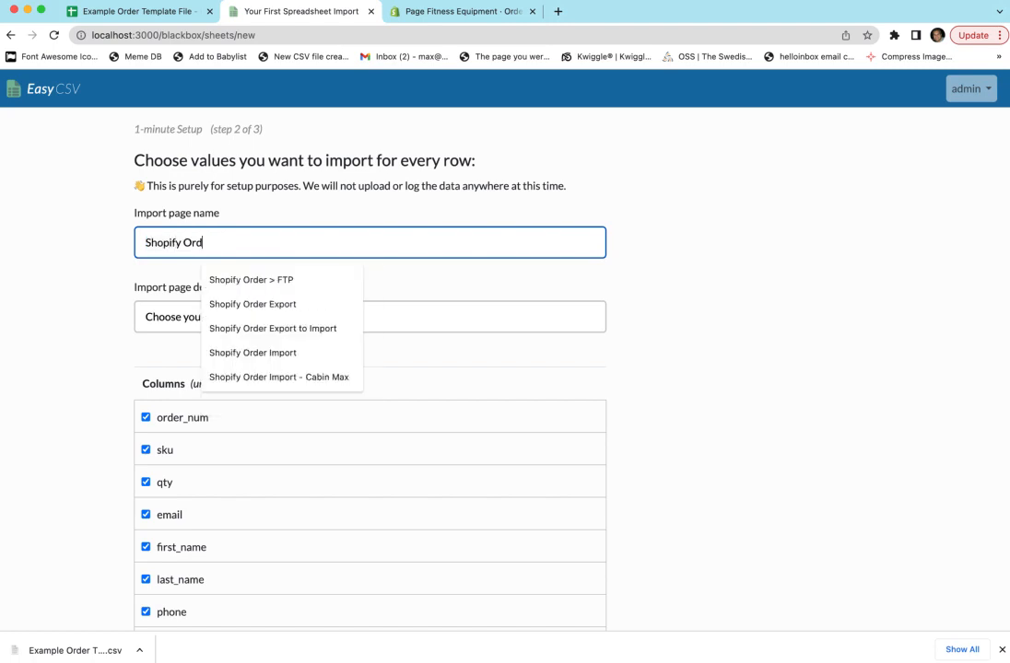
pyautogui.write('er Create Import')
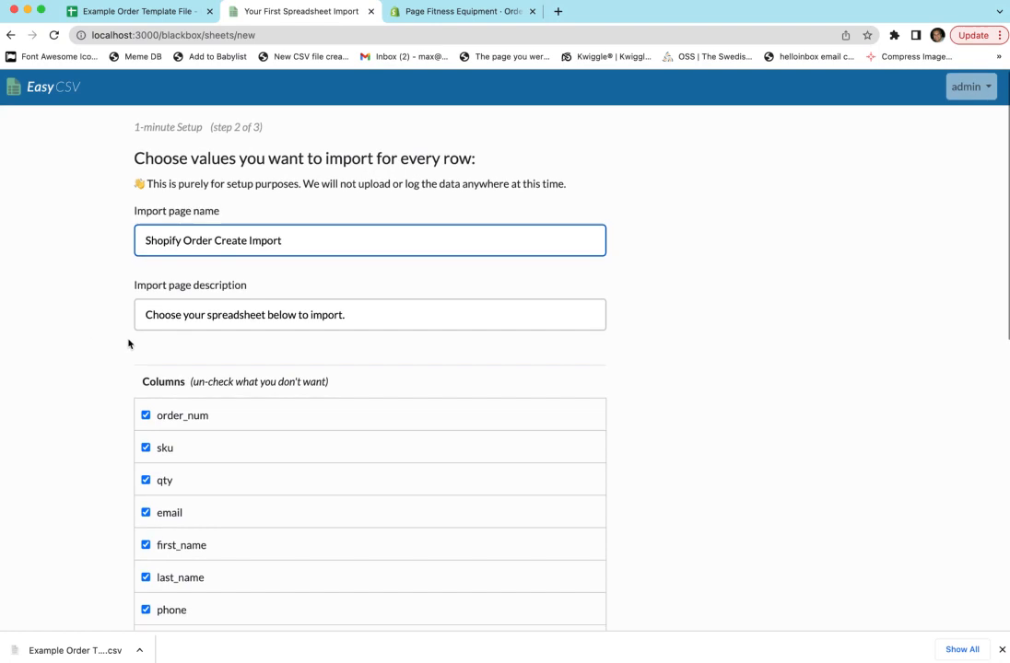
pyautogui.scroll(-7, 128, 342)
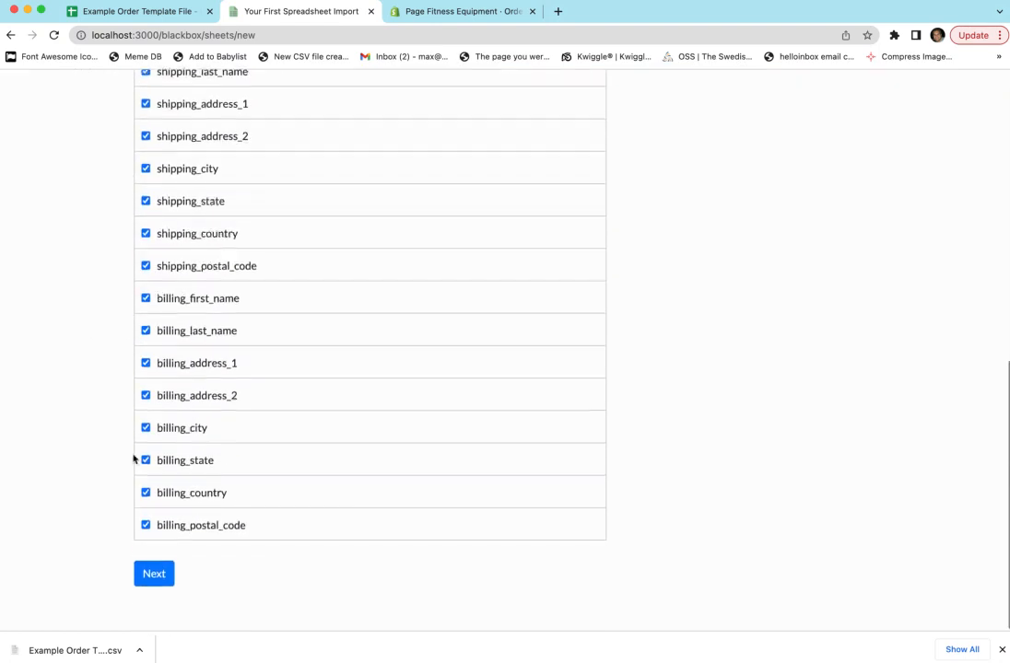
pyautogui.click(158, 577)
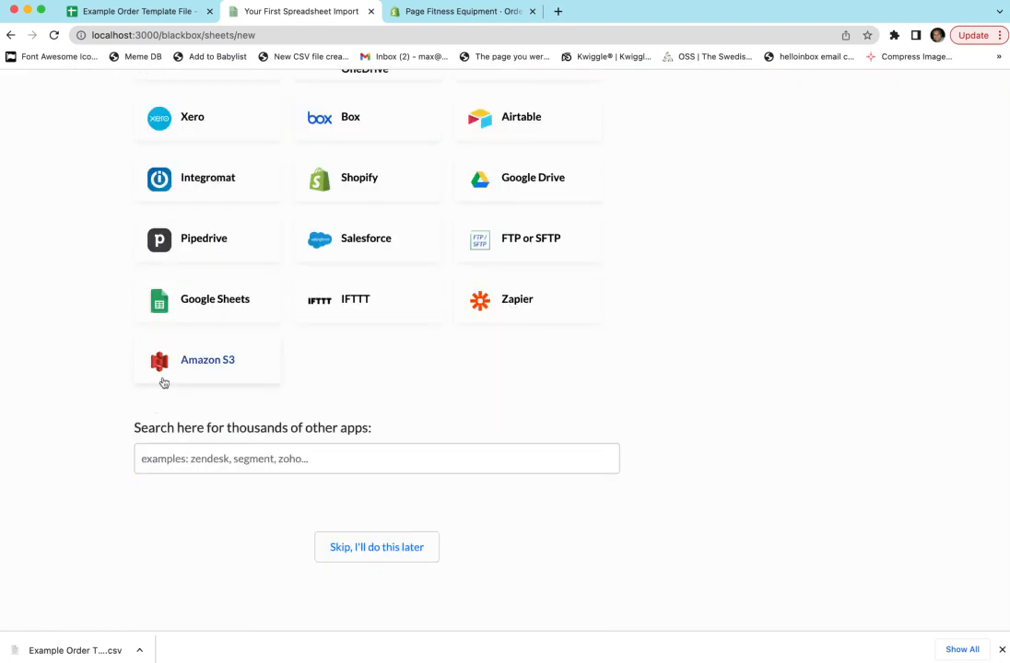
# Choose Shopify as the destination for the spreadsheet data
pyautogui.scroll(3, 162, 383)
pyautogui.scroll(3, 162, 382)
pyautogui.moveTo(237, 143); pyautogui.dragTo(442, 144)
pyautogui.click(431, 138)
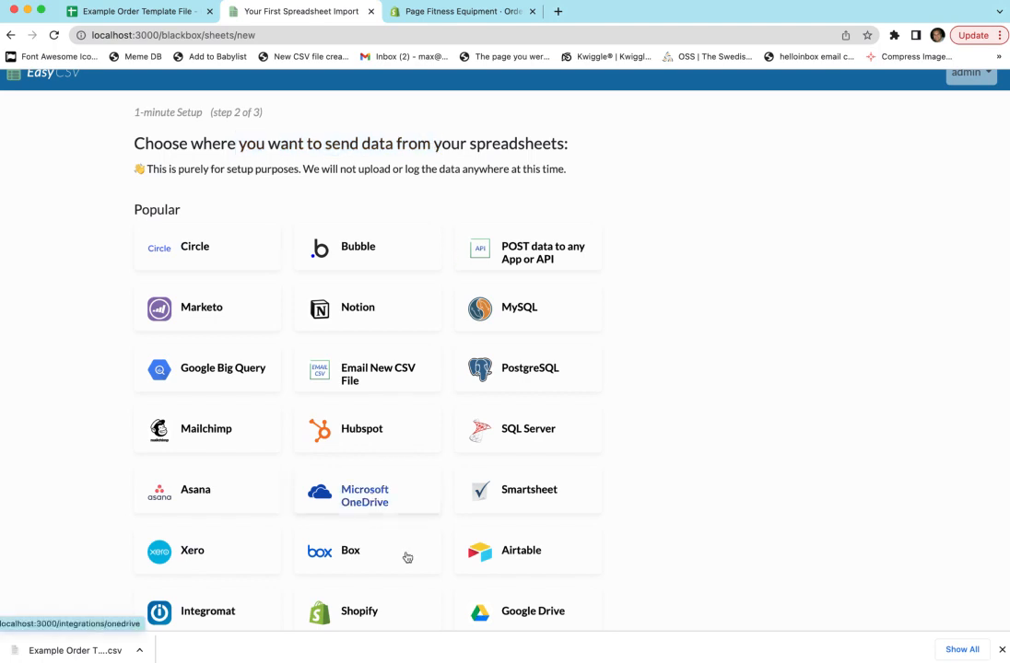
pyautogui.click(397, 606)
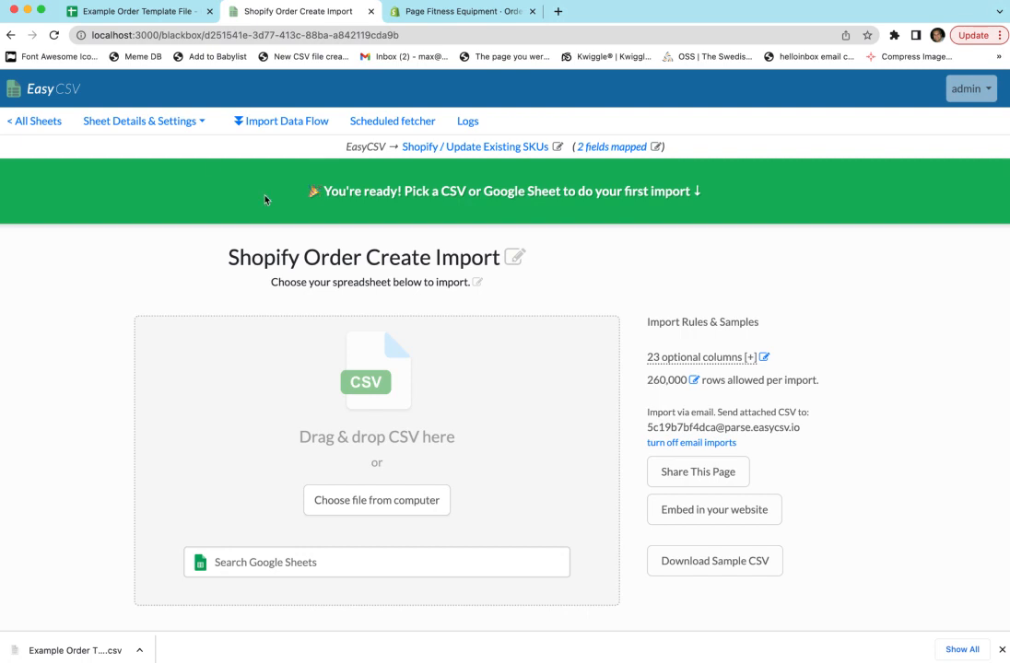
# Examine the import page's sharing settings, including its share link and who can import, and return to the import page
pyautogui.click(194, 126)
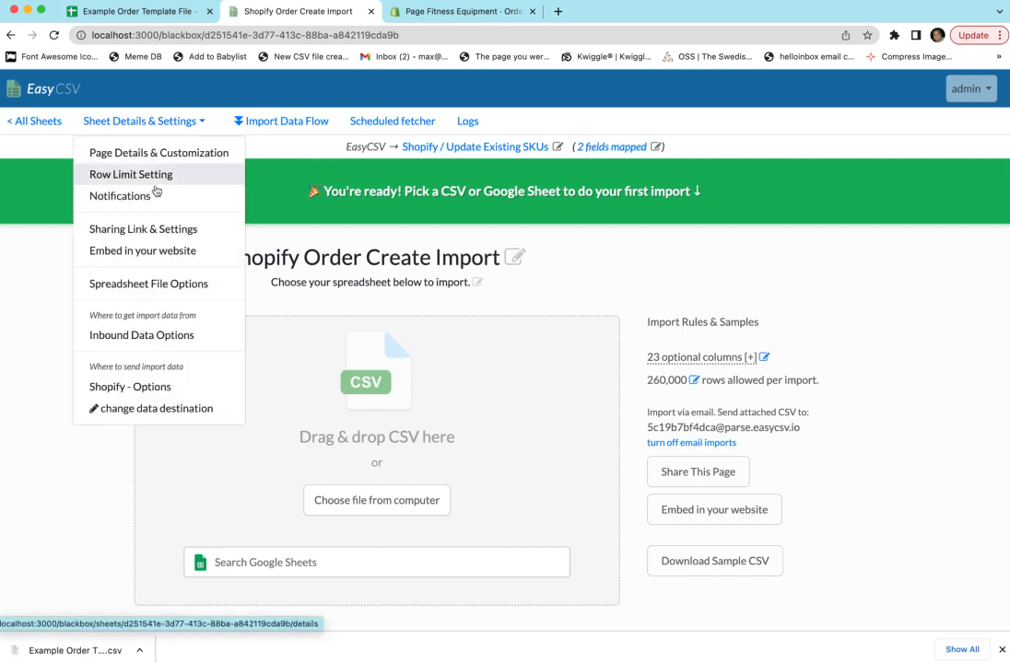
pyautogui.click(158, 232)
pyautogui.click(198, 341)
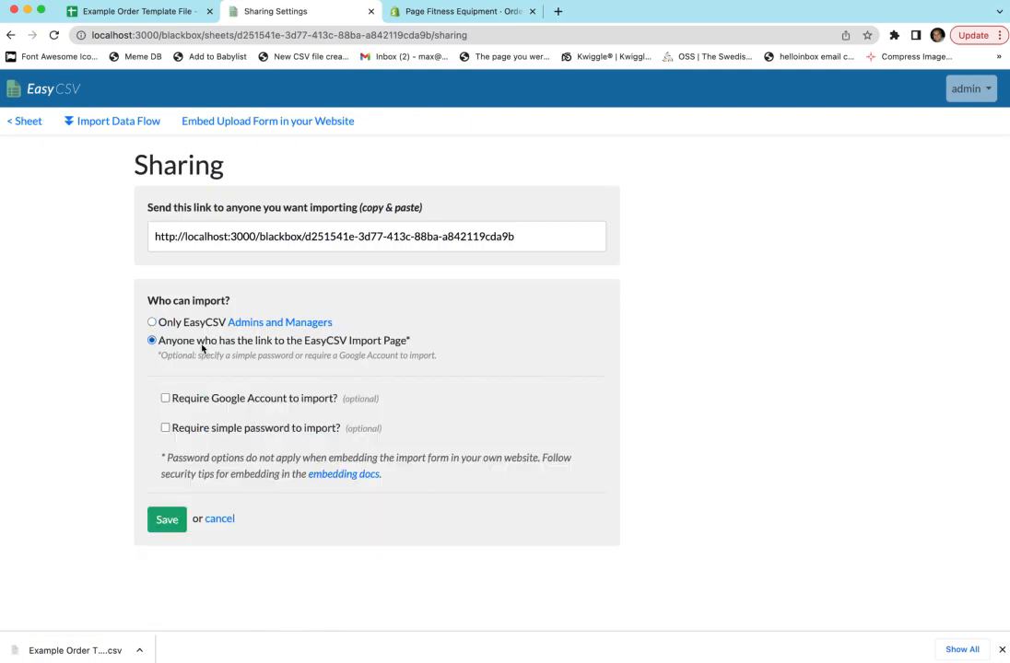
pyautogui.doubleClick(372, 236)
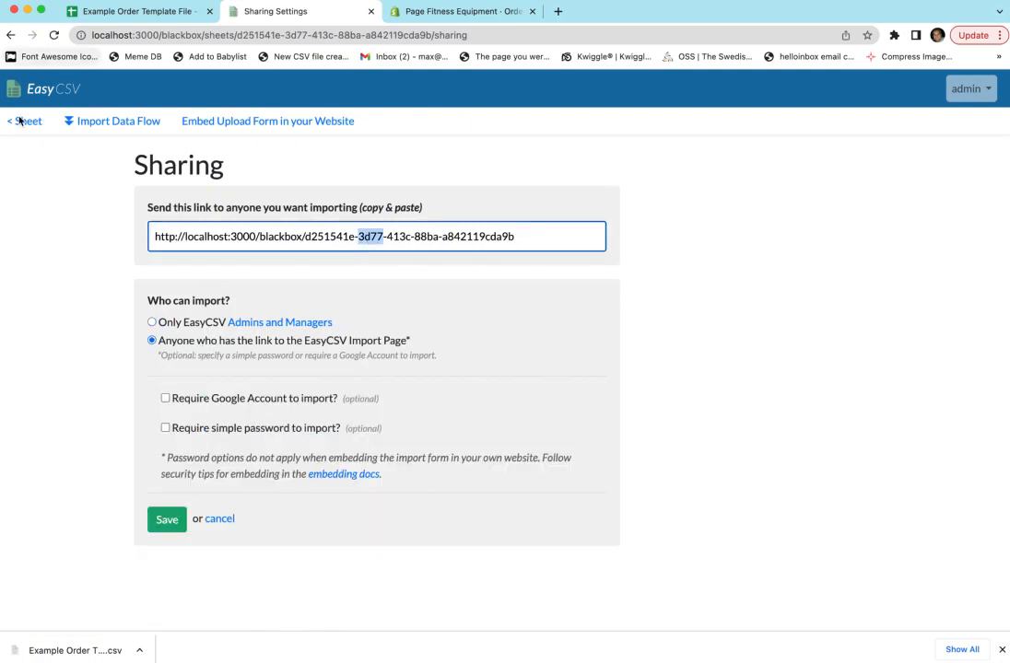
pyautogui.tripleClick(187, 233)
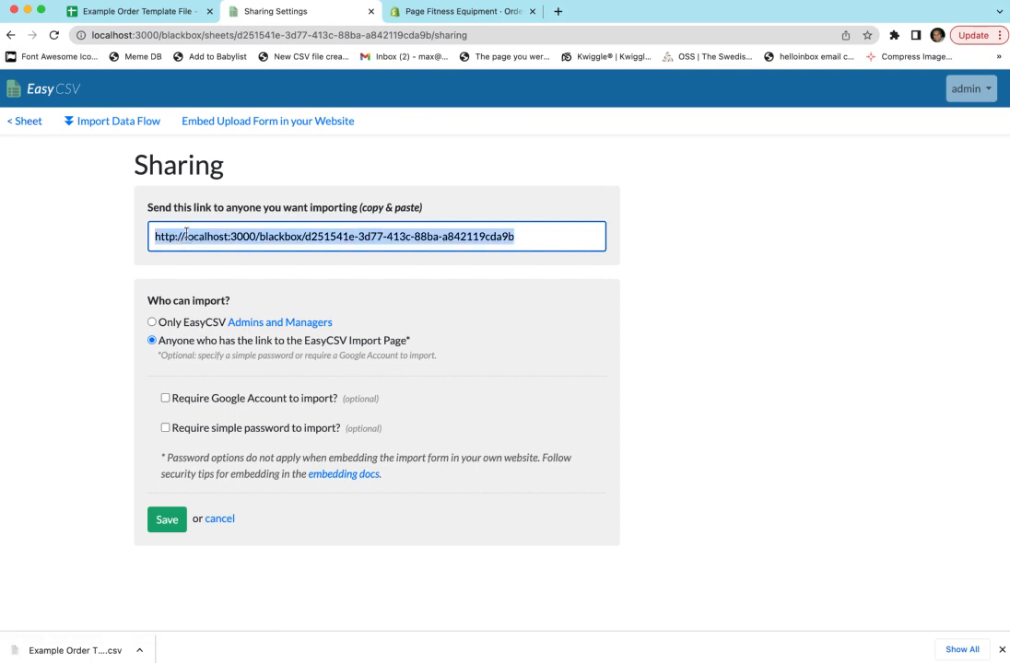
pyautogui.doubleClick(189, 234)
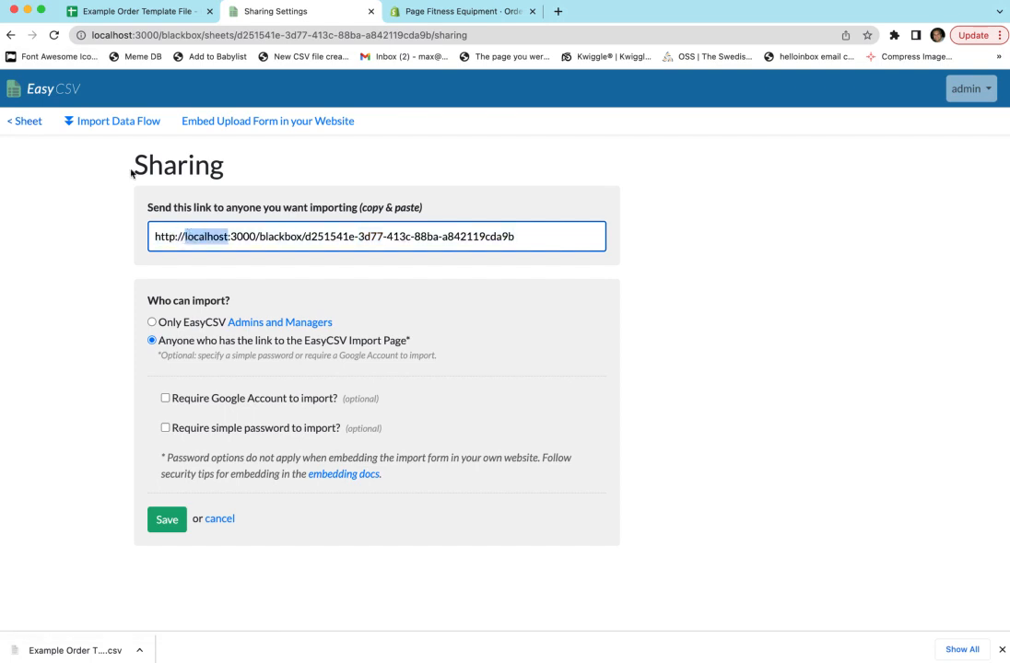
pyautogui.click(24, 120)
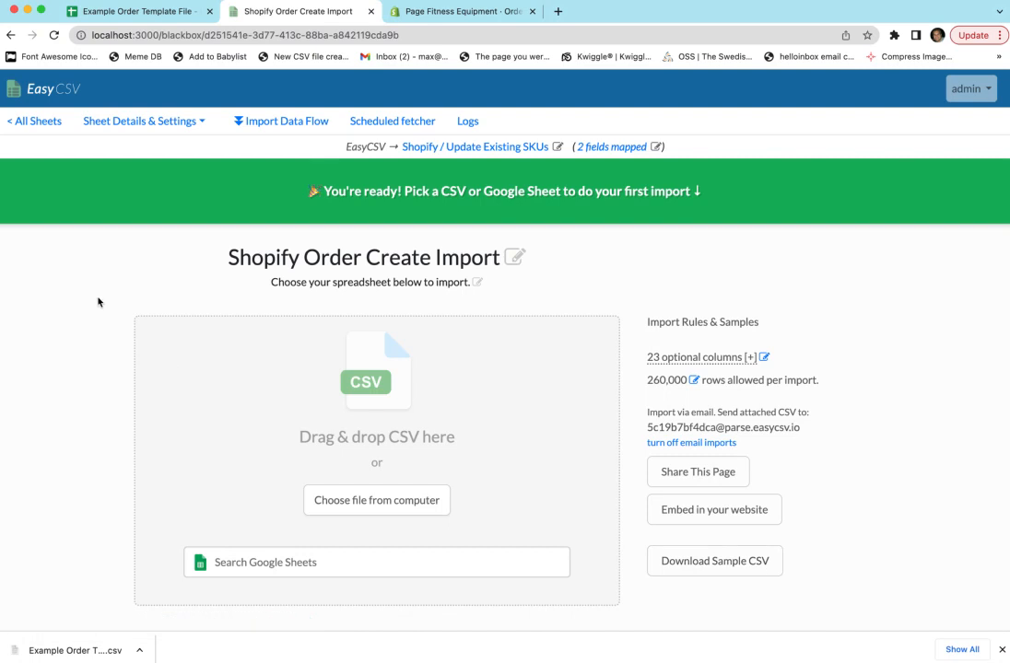
# Review the import data flow's options for getting files, including importing by email and scheduled downloads from sources such as FTP / SFTP
pyautogui.click(294, 121)
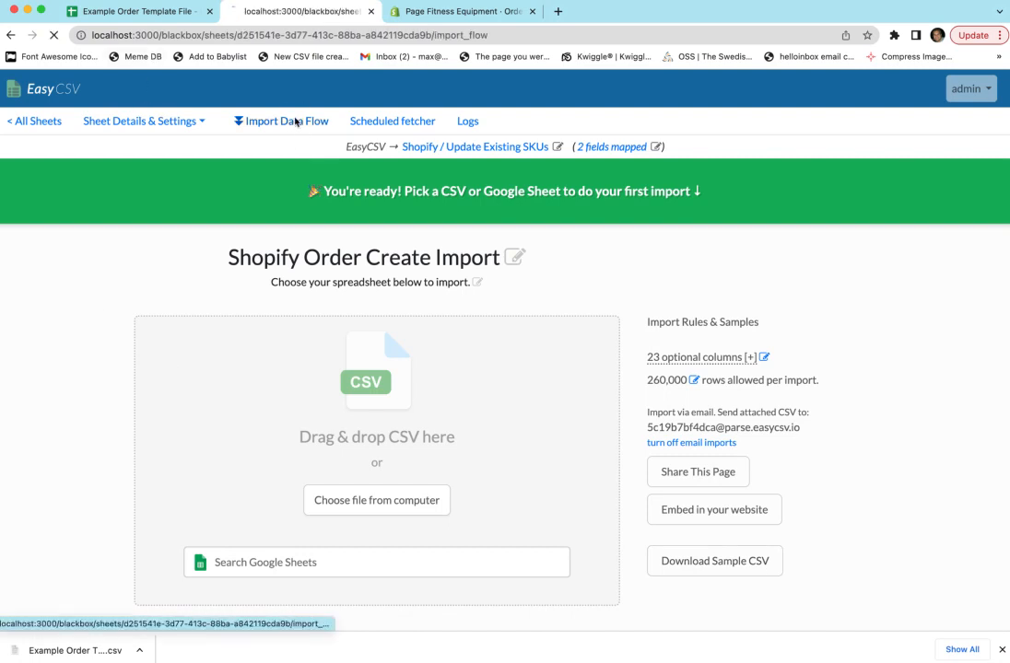
pyautogui.scroll(-1, 101, 278)
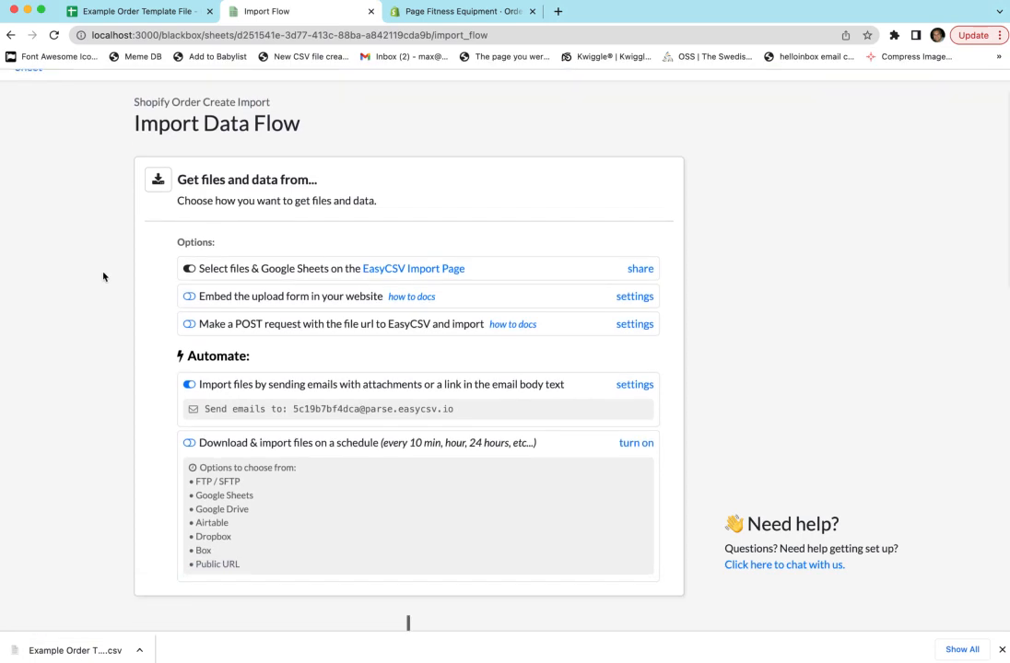
pyautogui.click(11, 35)
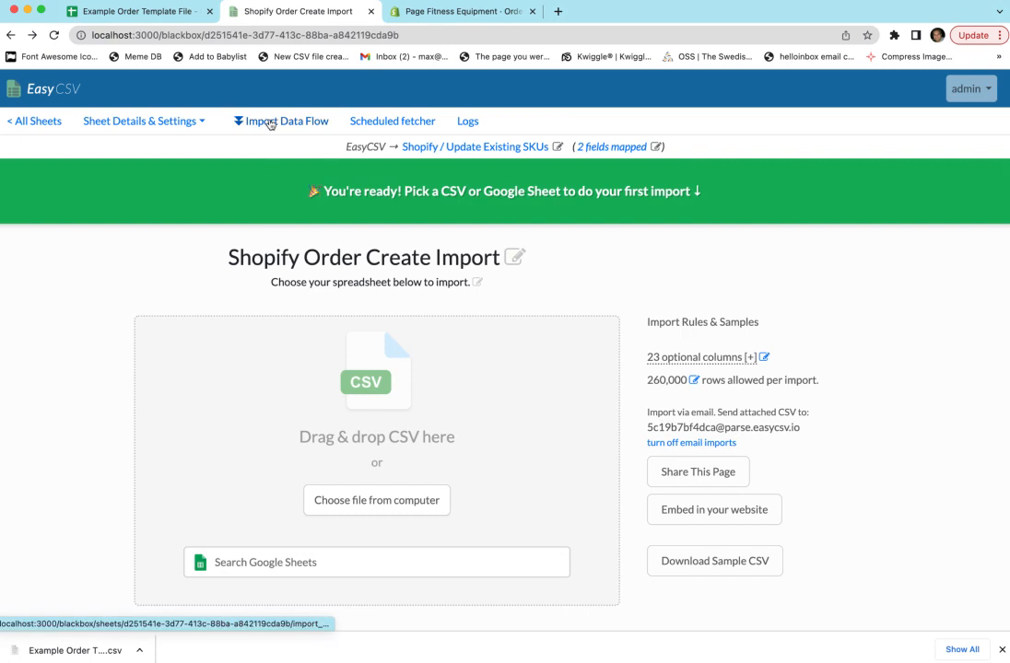
pyautogui.moveTo(820, 427); pyautogui.dragTo(645, 428)
pyautogui.click(308, 124)
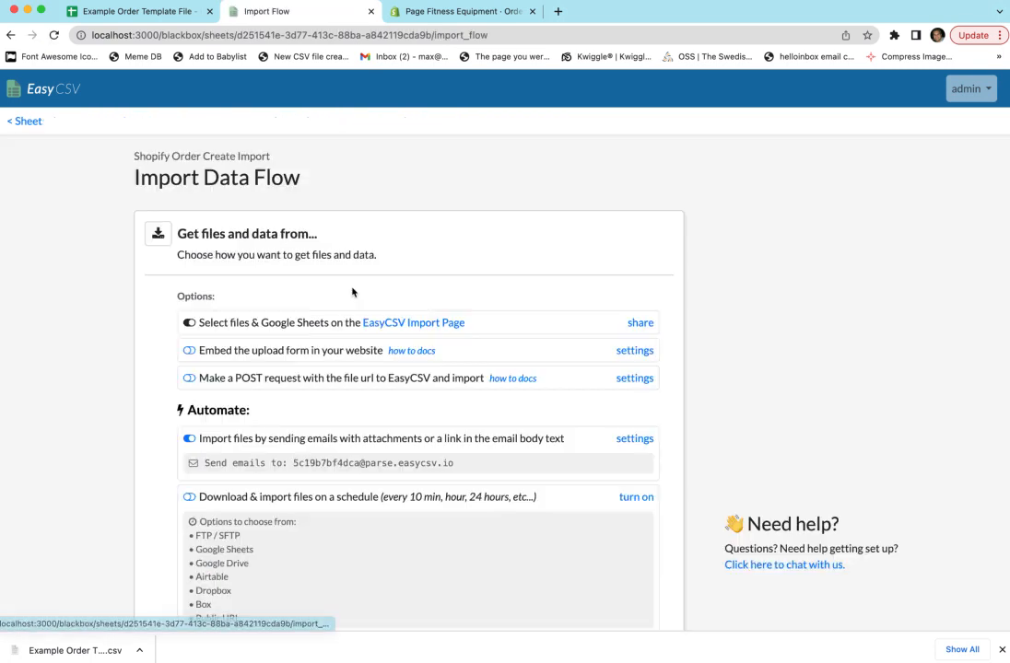
pyautogui.scroll(-2, 350, 389)
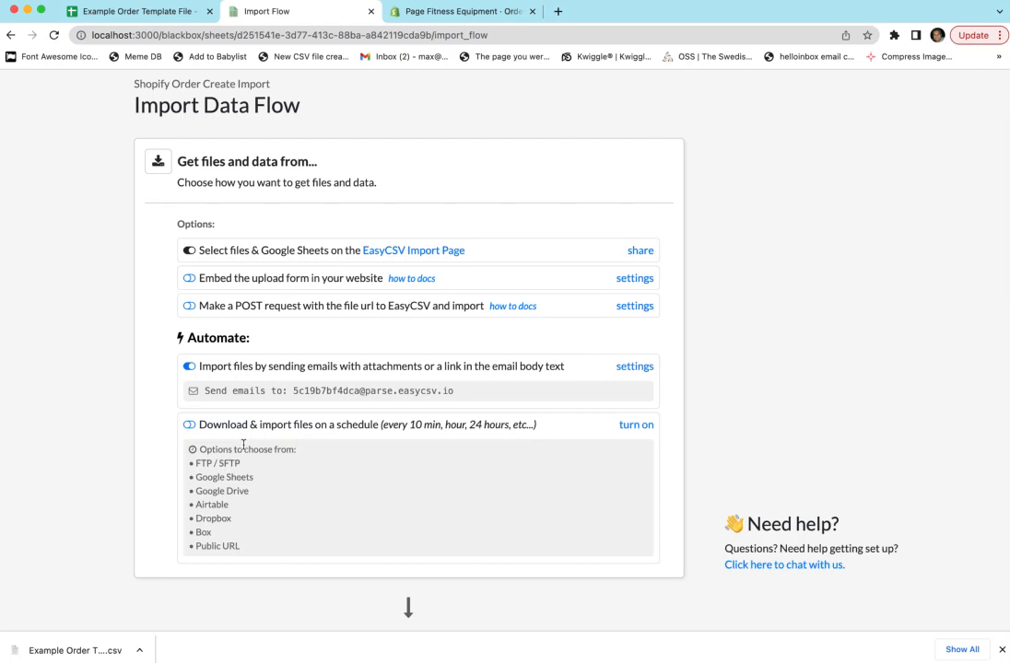
pyautogui.moveTo(243, 445); pyautogui.dragTo(307, 527)
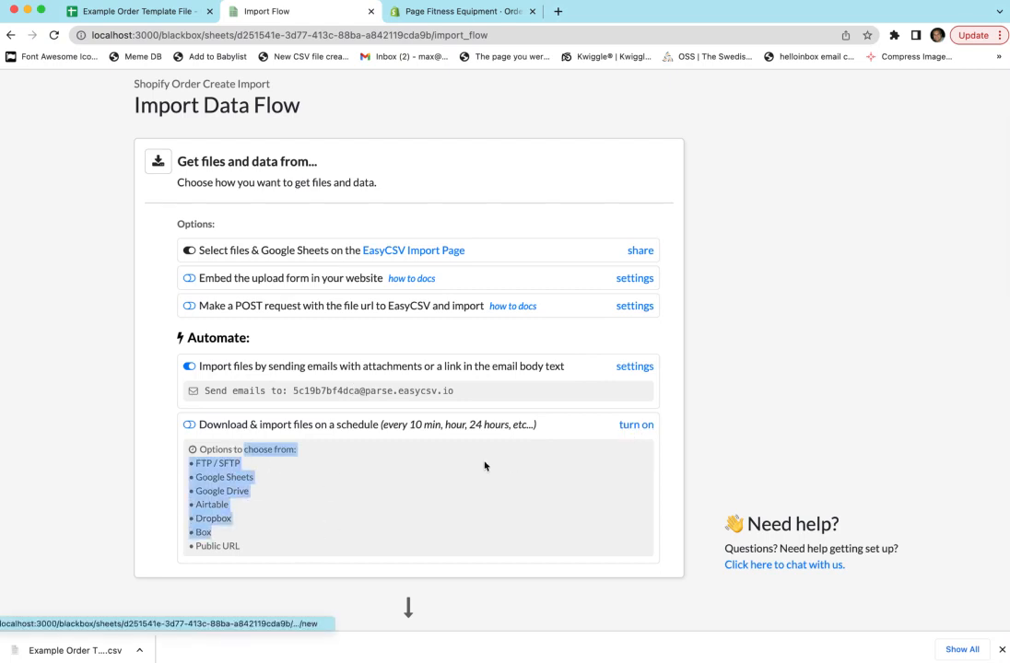
pyautogui.moveTo(240, 463); pyautogui.dragTo(196, 467)
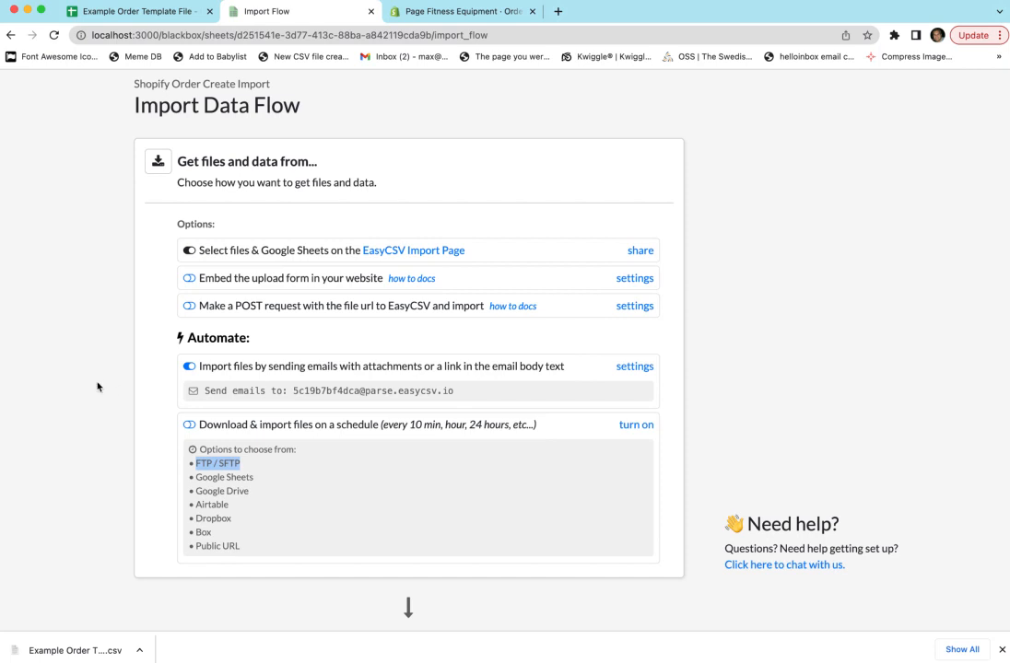
# Look through the list of spreadsheet columns to import and return to the import data flow
pyautogui.scroll(-5, 98, 387)
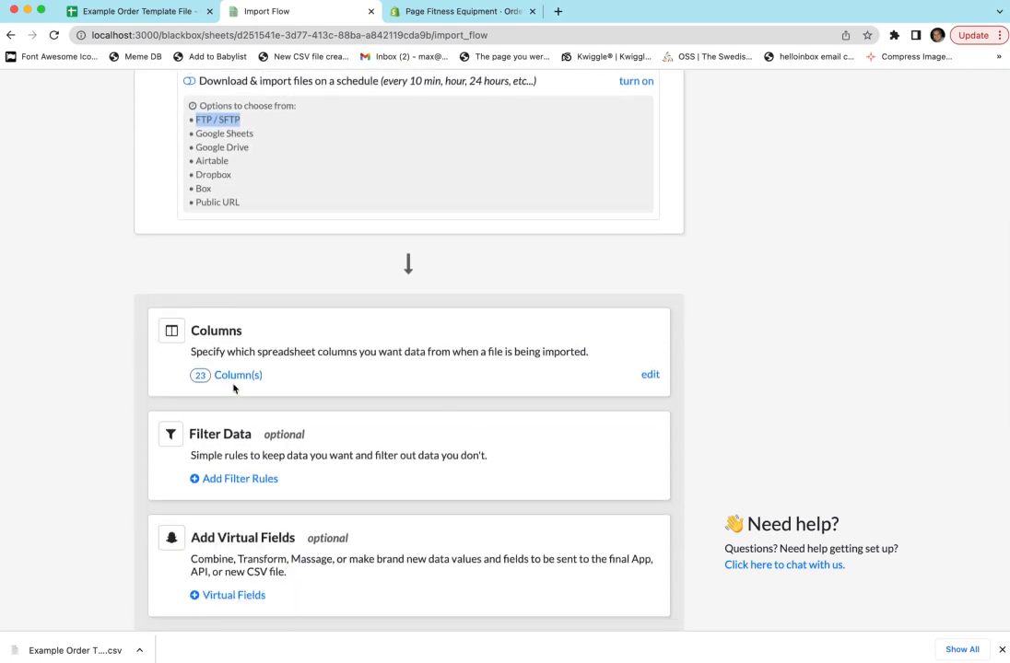
pyautogui.click(227, 375)
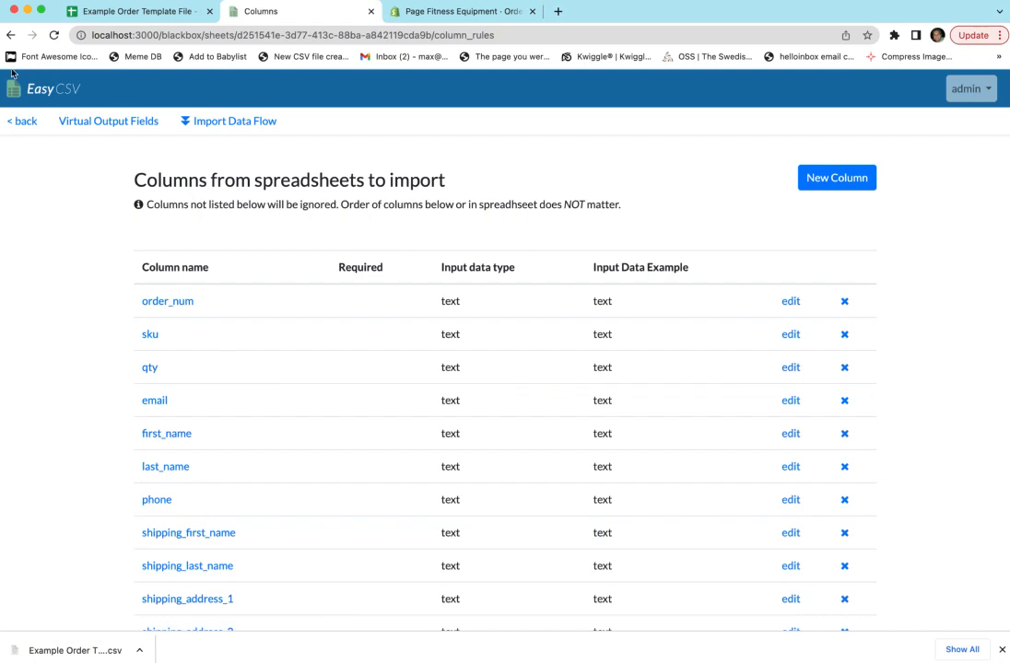
pyautogui.scroll(-1, 288, 357)
pyautogui.scroll(-5, 288, 357)
pyautogui.scroll(5, 288, 357)
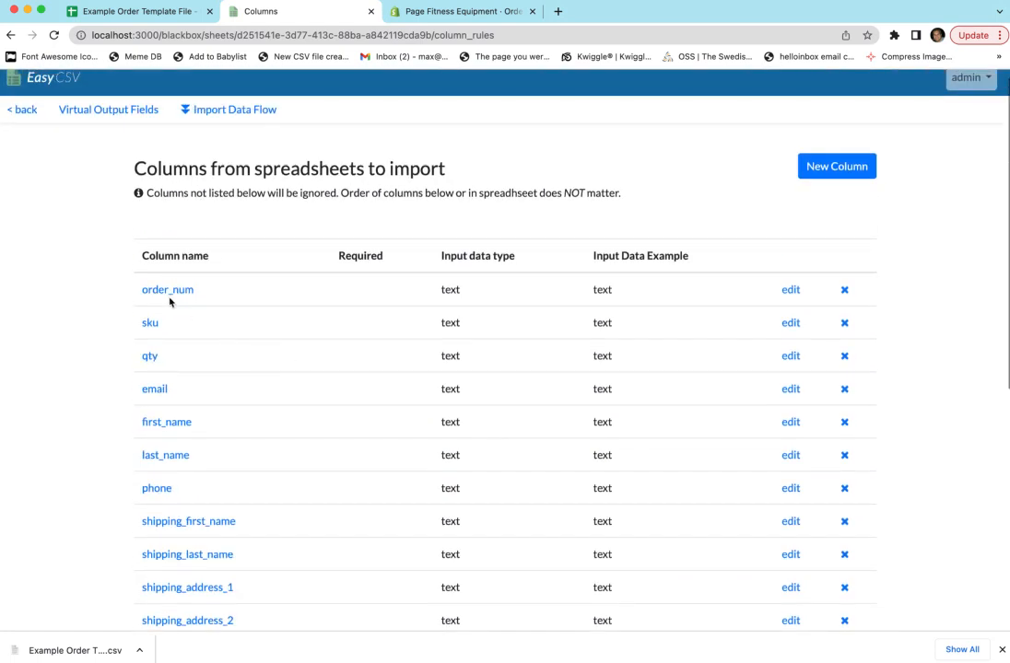
pyautogui.click(10, 35)
# Try a filter rule that only imports rows where order_num does not contain "total", and leave without saving it
pyautogui.scroll(-2, 275, 410)
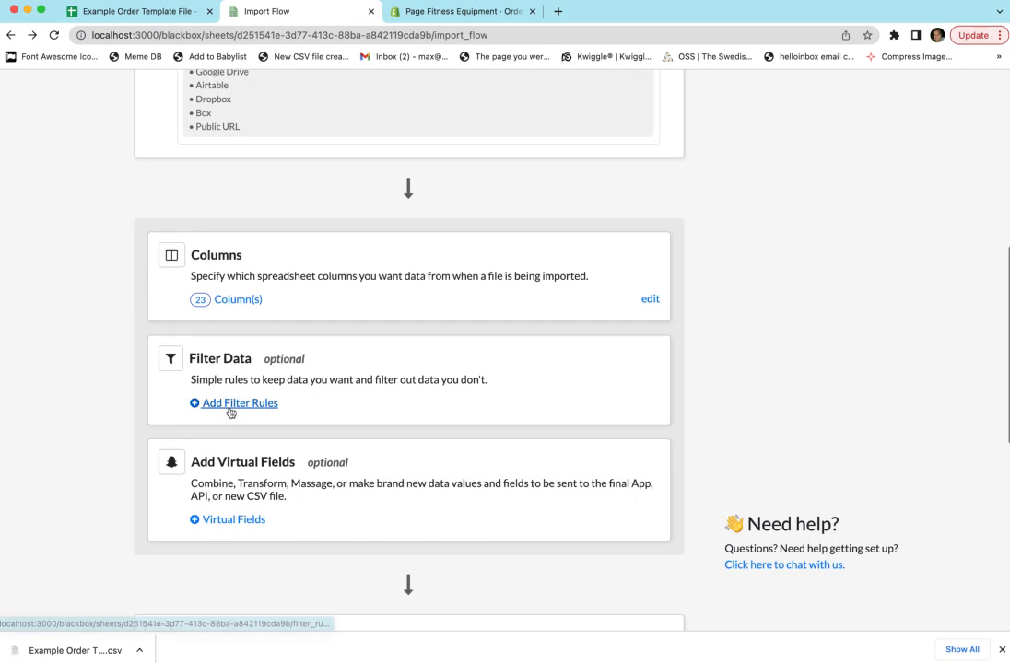
pyautogui.click(232, 405)
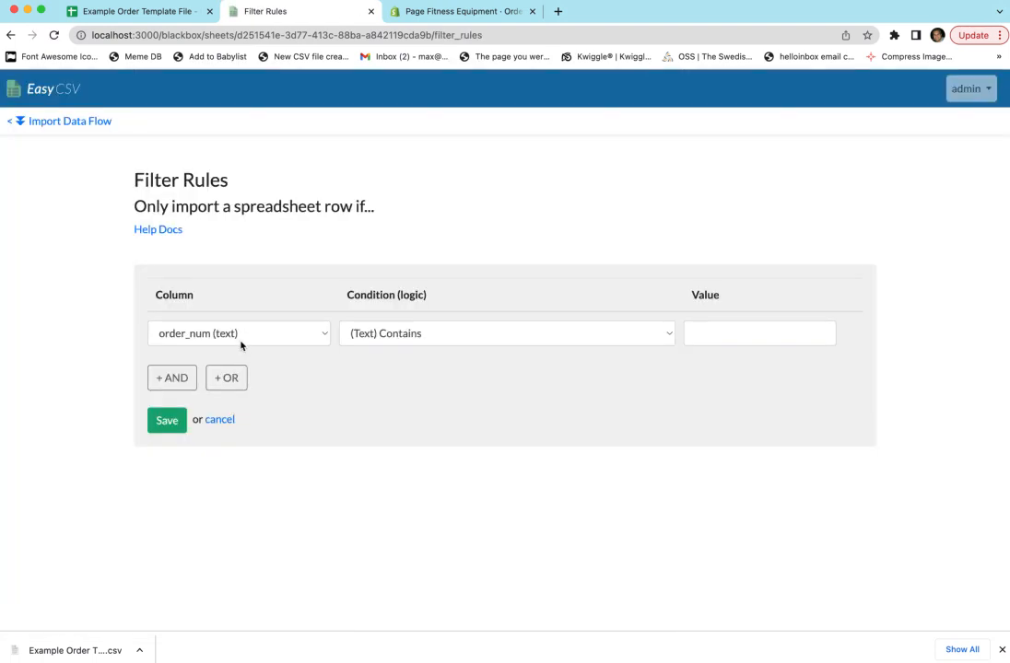
pyautogui.click(241, 336)
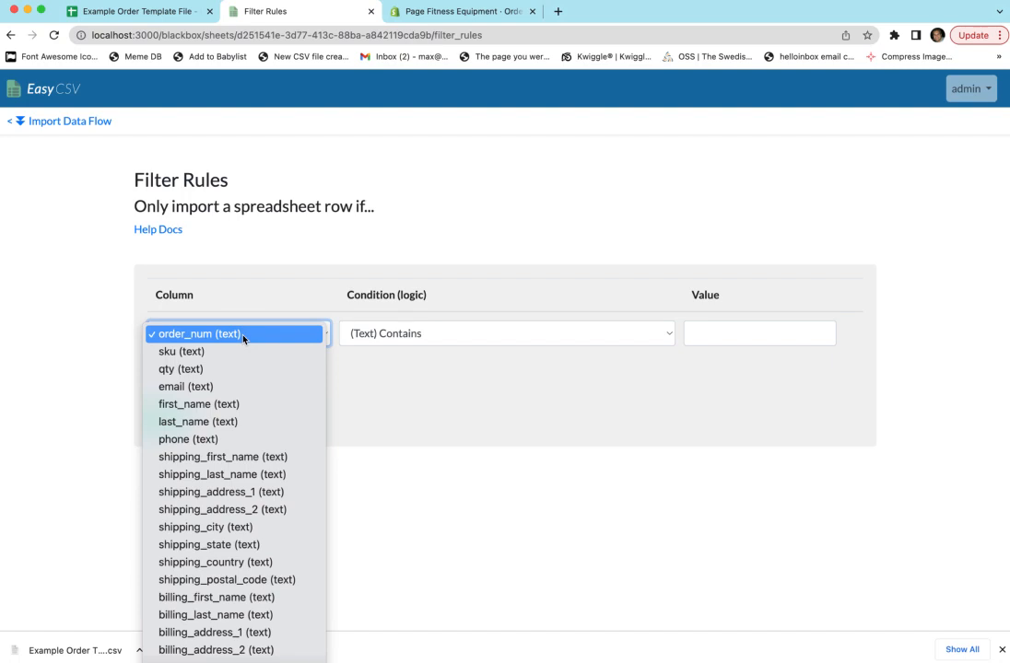
pyautogui.click(390, 335)
pyautogui.click(389, 353)
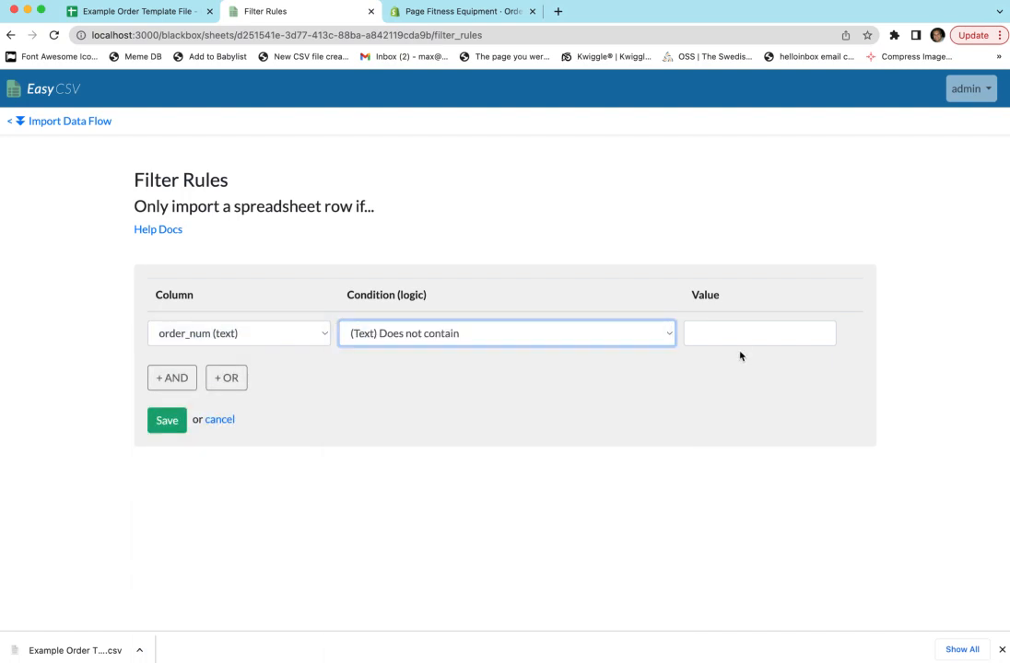
pyautogui.click(733, 338)
pyautogui.write('tot')
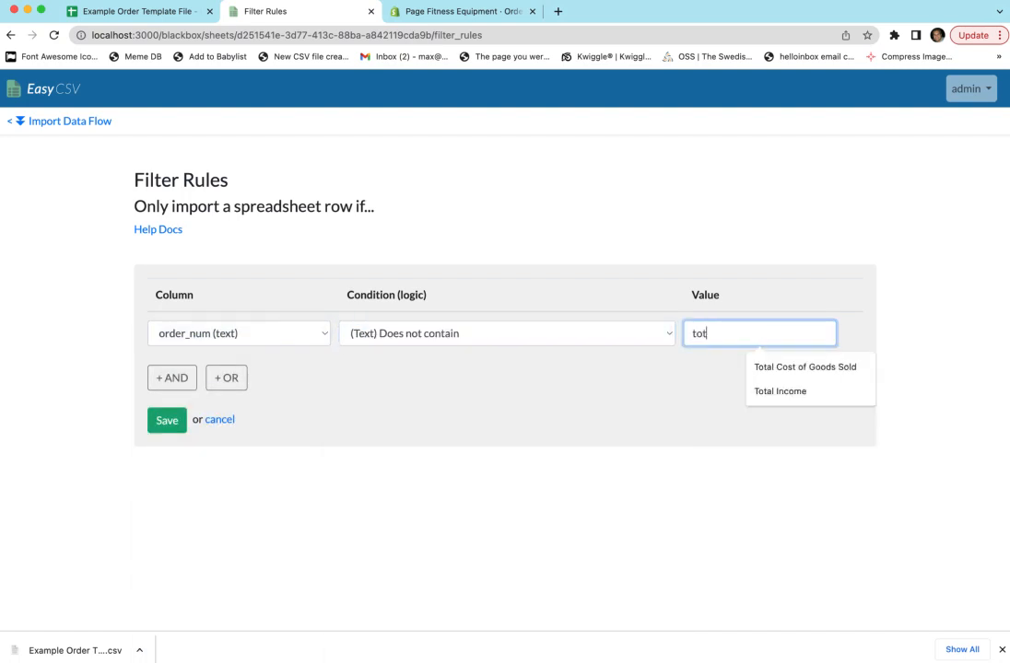
pyautogui.click(265, 510)
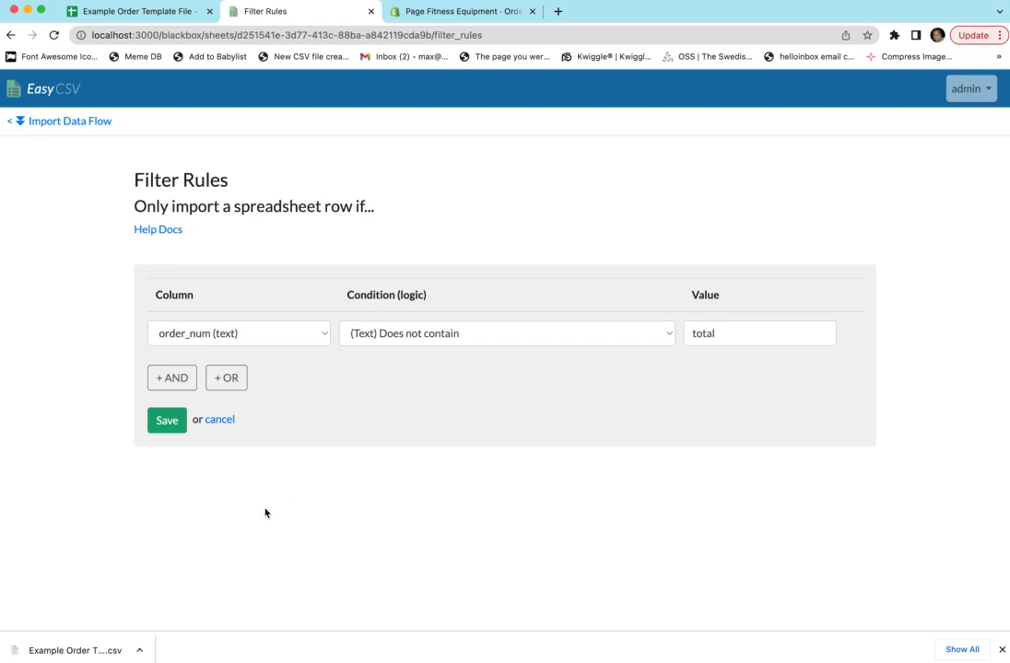
pyautogui.click(10, 35)
# Change the Shopify action to Create Order, save it, and open the mapping of spreadsheet columns to Shopify fields
pyautogui.scroll(-5, 453, 382)
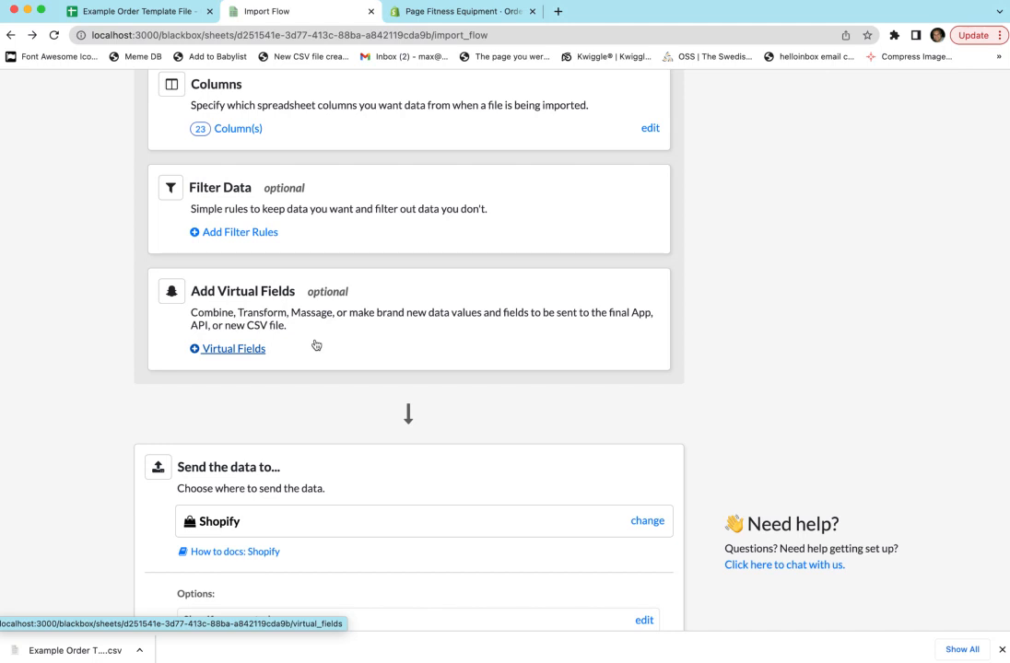
pyautogui.moveTo(307, 332); pyautogui.dragTo(216, 317)
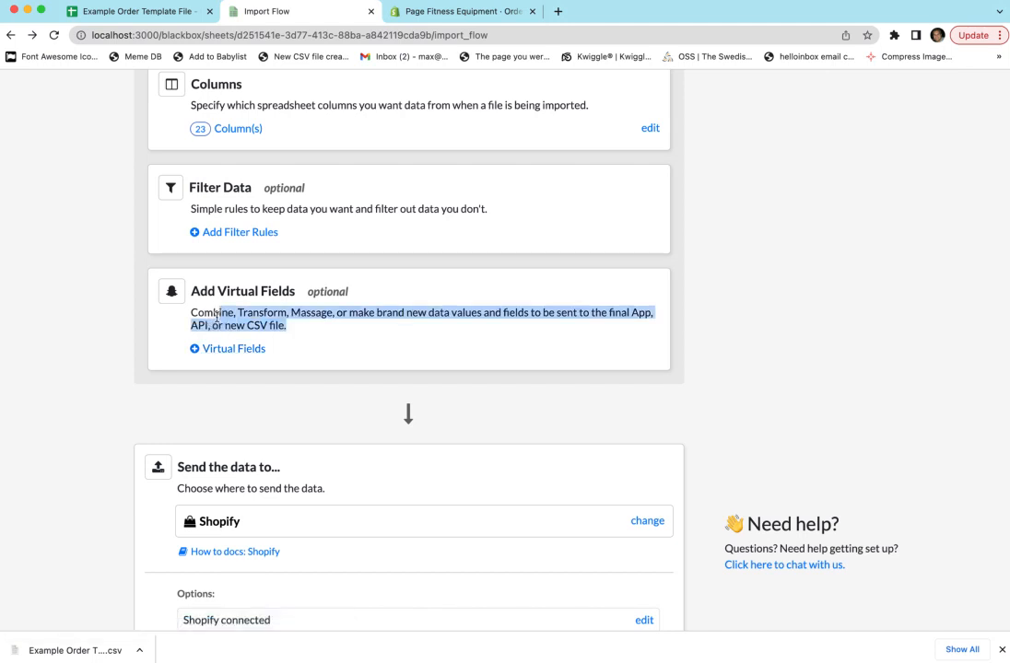
pyautogui.scroll(-5, 55, 397)
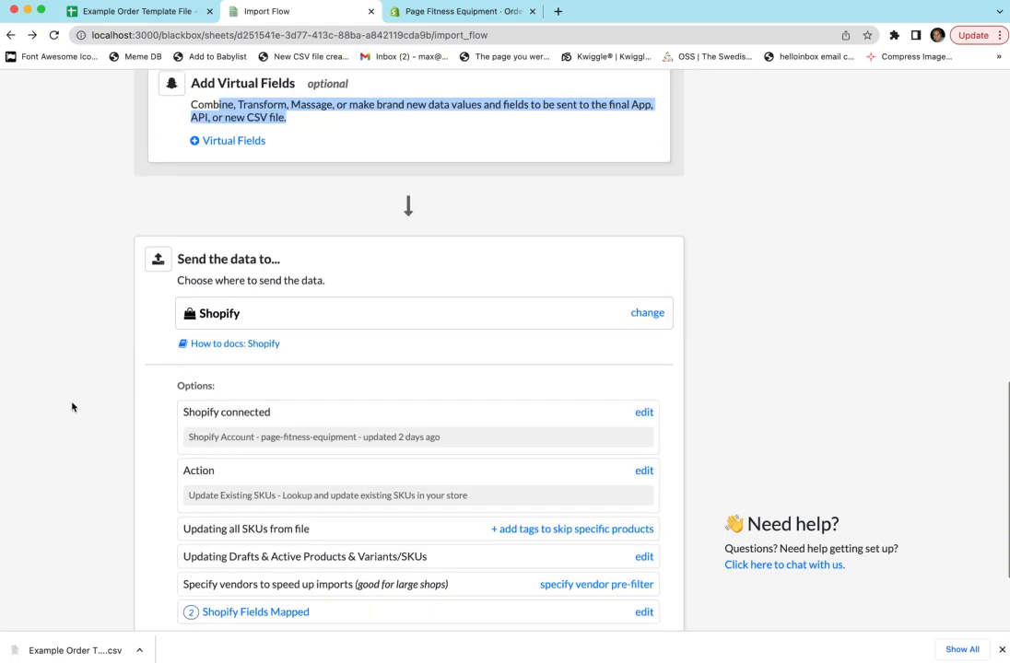
pyautogui.click(644, 471)
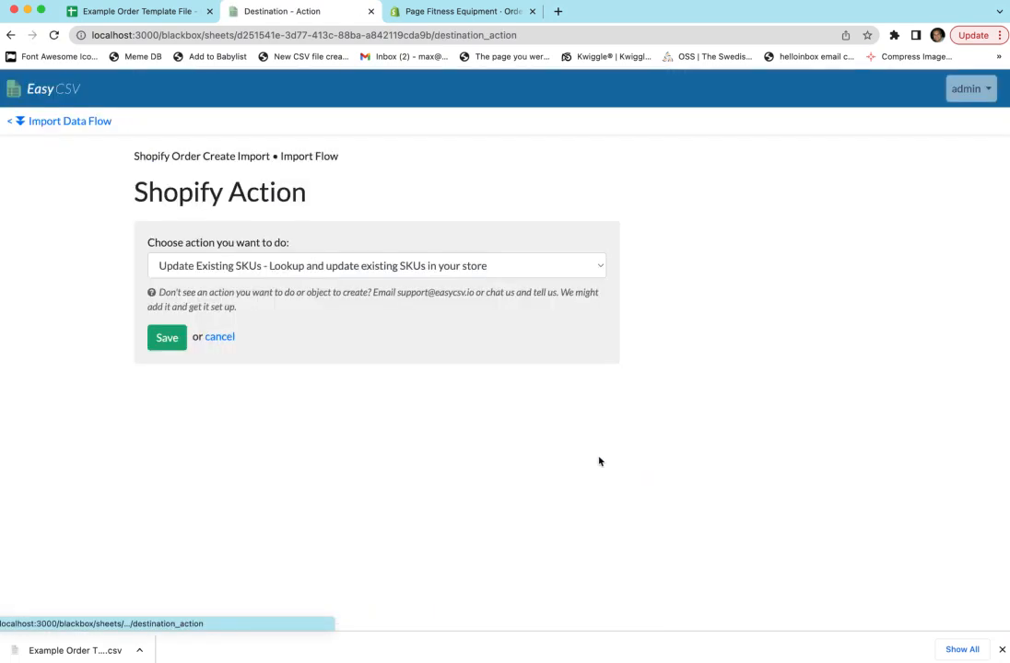
pyautogui.click(284, 264)
pyautogui.click(263, 301)
pyautogui.click(167, 337)
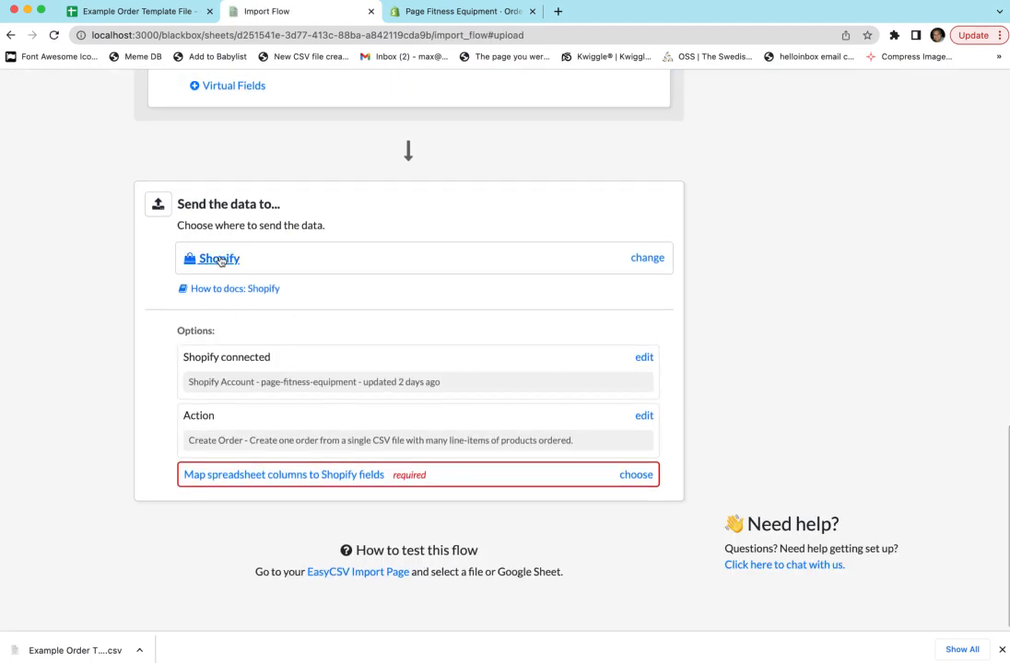
pyautogui.moveTo(262, 382); pyautogui.dragTo(390, 381)
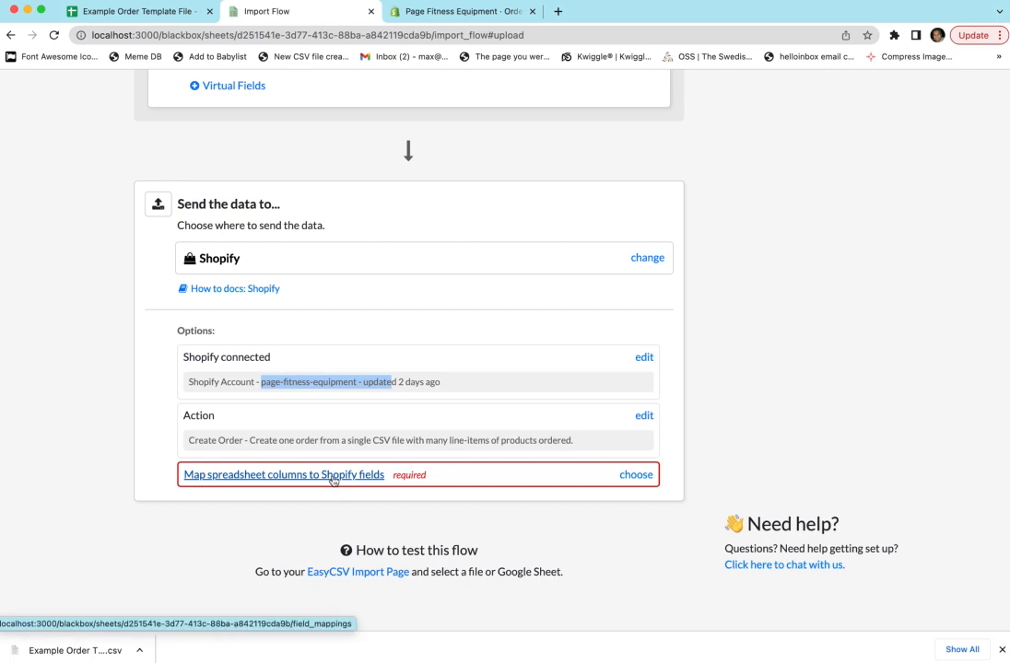
pyautogui.click(332, 477)
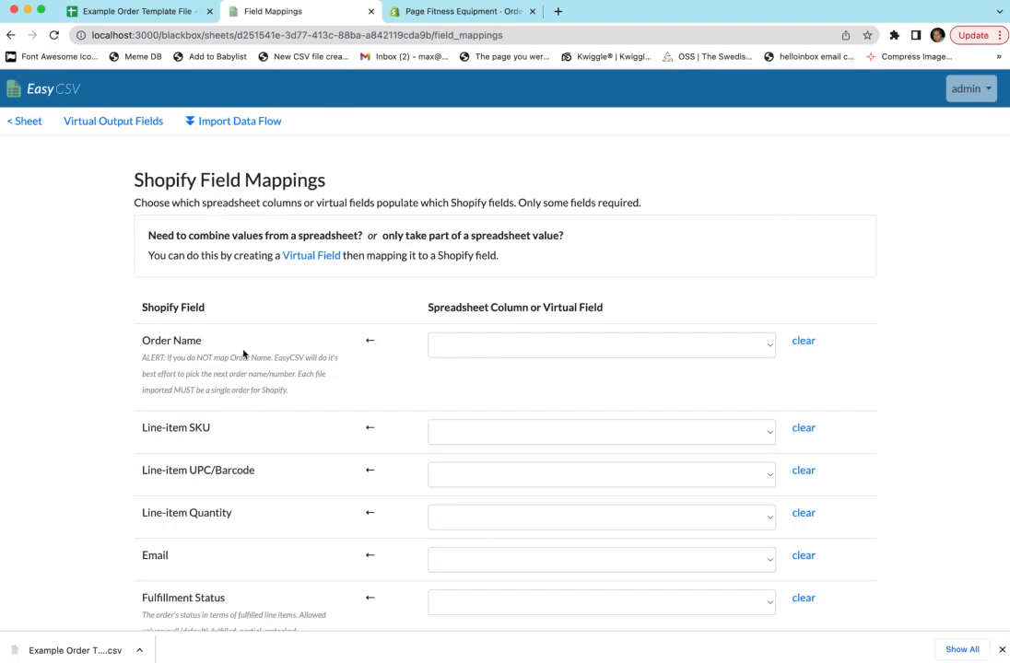
# Try mapping Shopify's Order Name field to the order_num column, and clear the mapping after checking that column in the template sheet
pyautogui.click(458, 348)
pyautogui.click(477, 381)
pyautogui.click(173, 12)
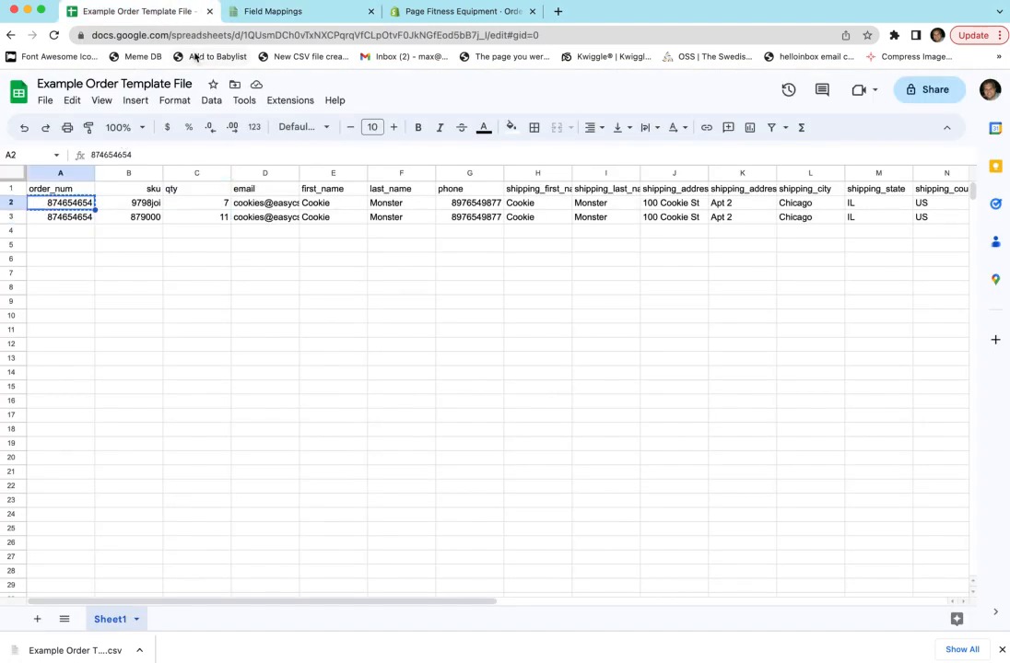
pyautogui.click(236, 21)
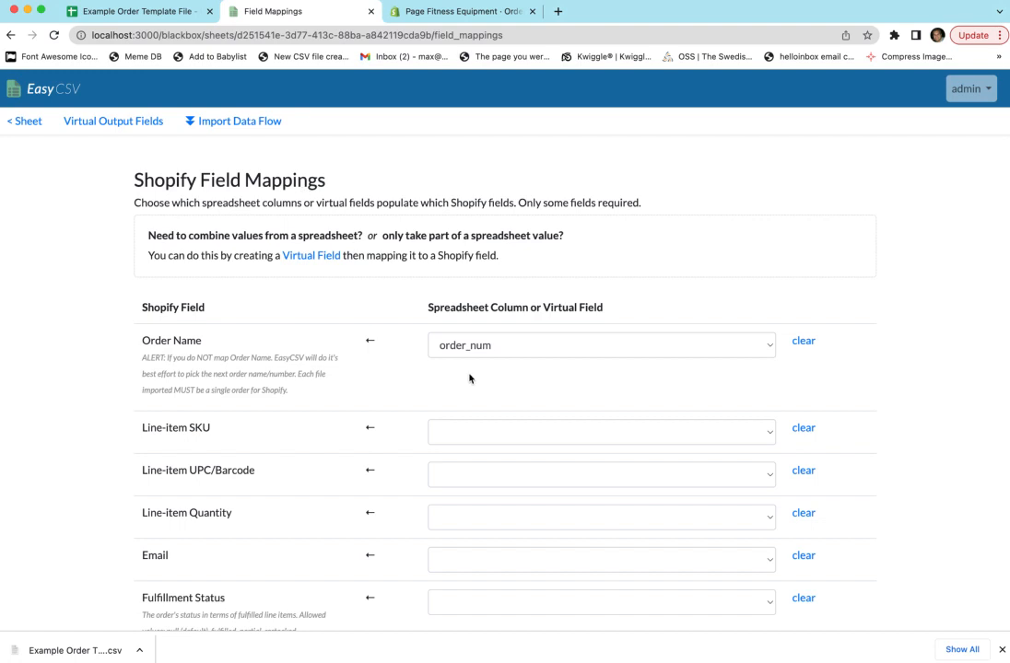
pyautogui.click(69, 11)
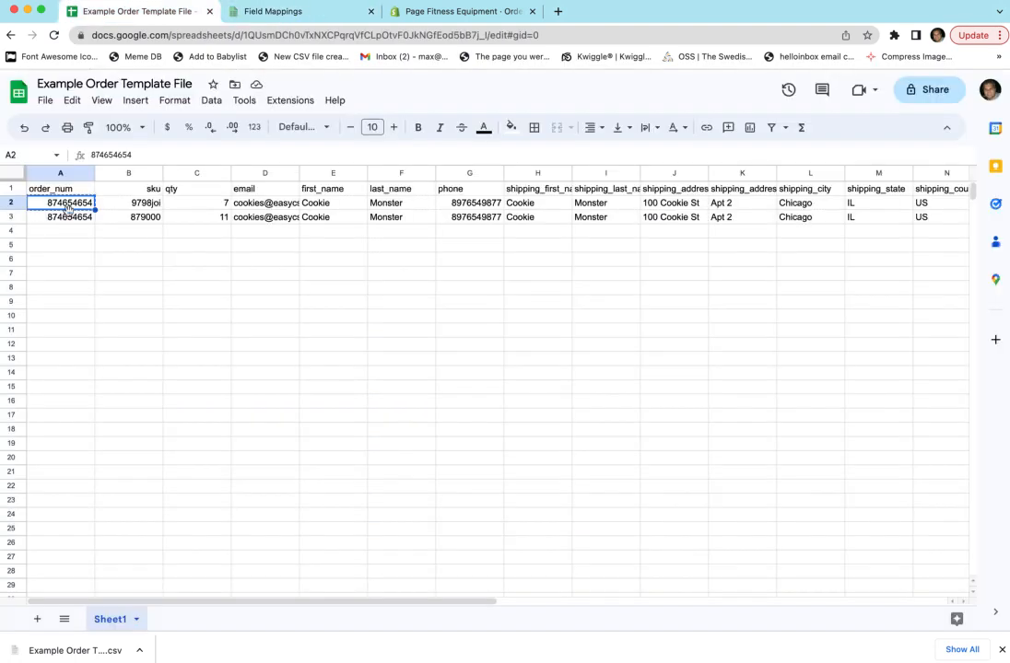
pyautogui.click(242, 20)
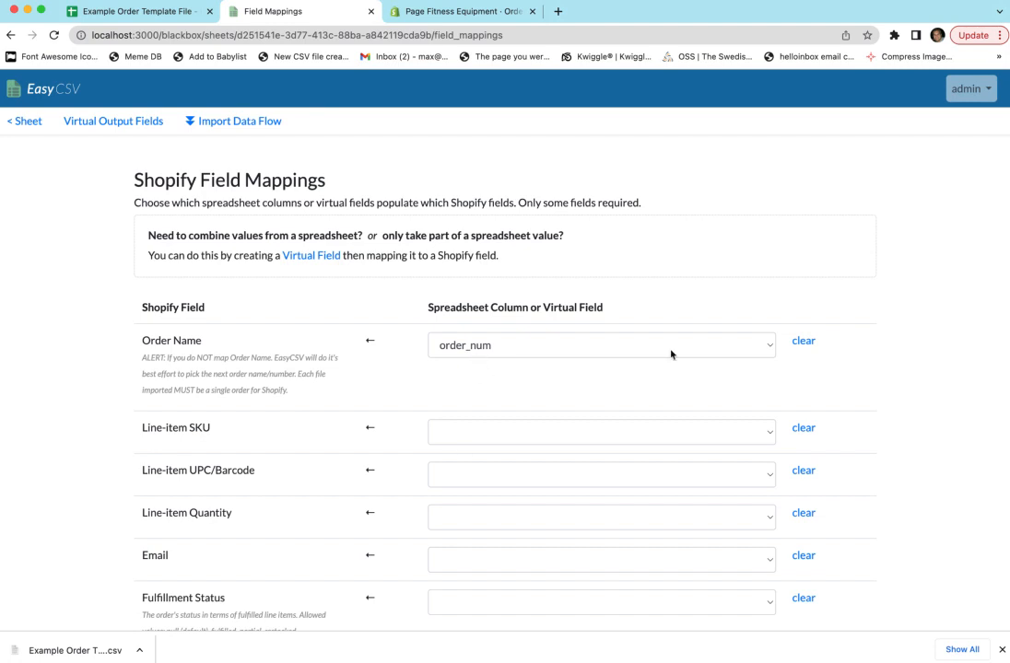
pyautogui.click(802, 342)
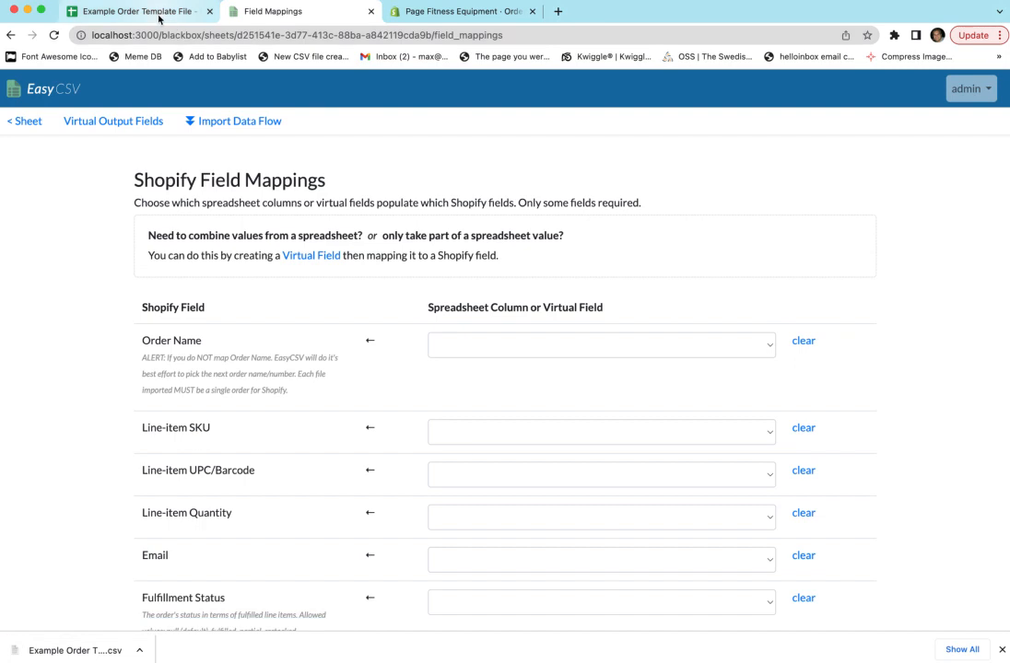
# Check the order_num column in the order template spreadsheet and return to the Shopify field mappings
pyautogui.click(148, 13)
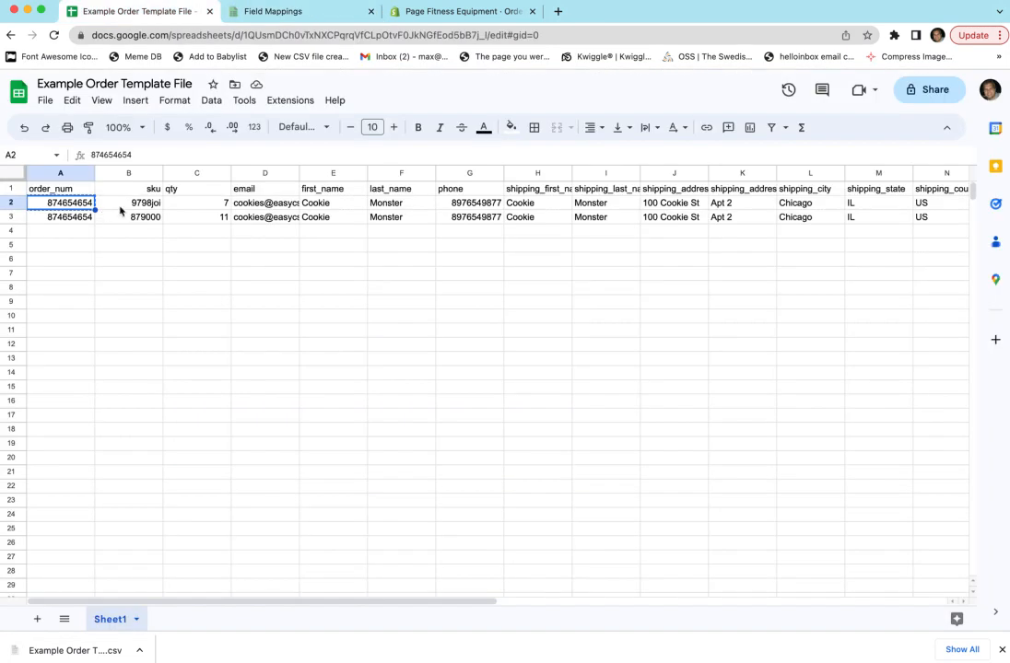
pyautogui.click(63, 173)
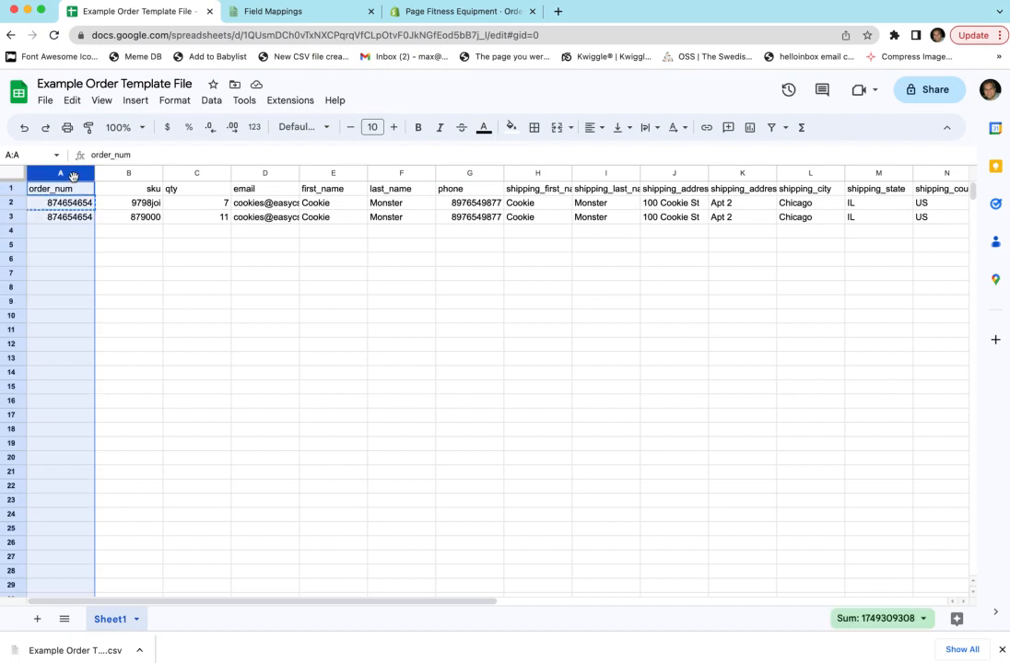
pyautogui.click(317, 6)
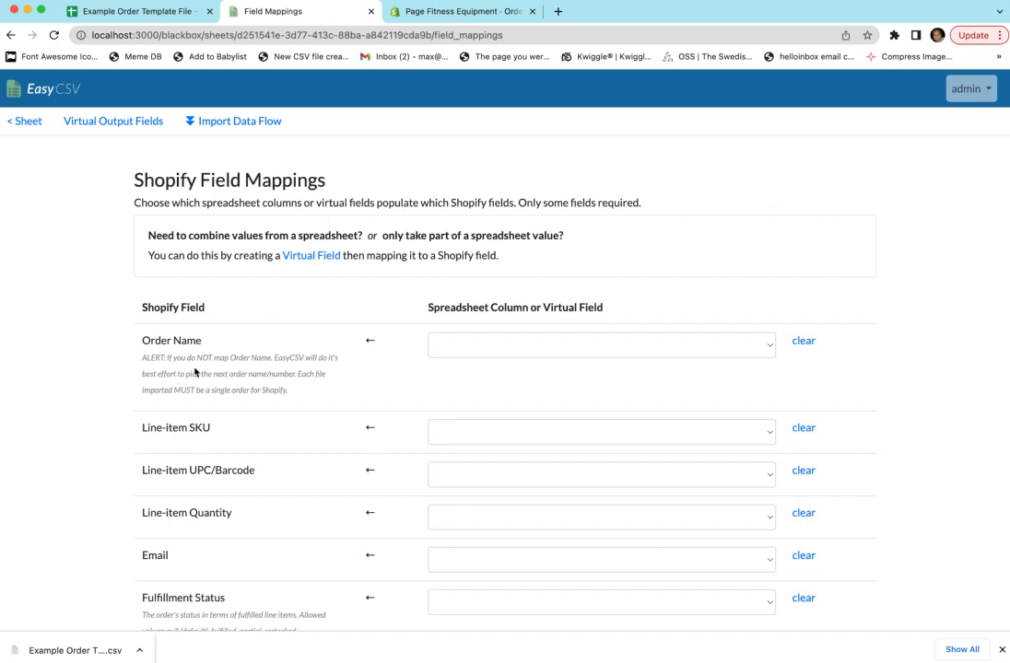
# Map Shopify's Order Name field to the order_num column and Line-item SKU to the sku column
pyautogui.click(461, 353)
pyautogui.click(463, 380)
pyautogui.click(502, 441)
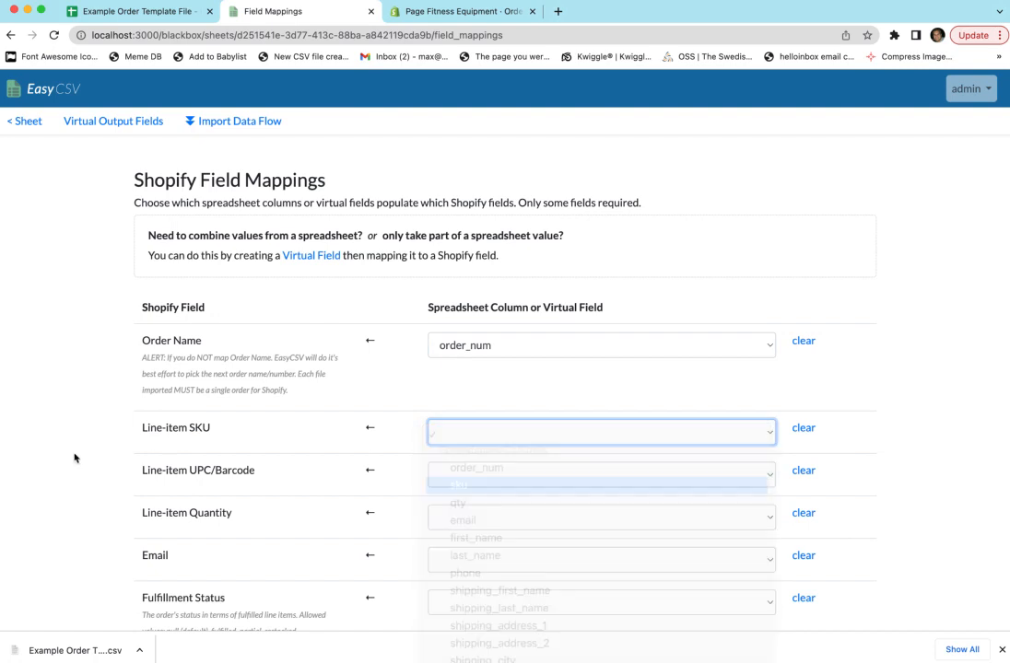
pyautogui.press('Return')
# Map Line-item Quantity to the qty column and the Email field to the email column
pyautogui.scroll(-3, 75, 457)
pyautogui.click(461, 407)
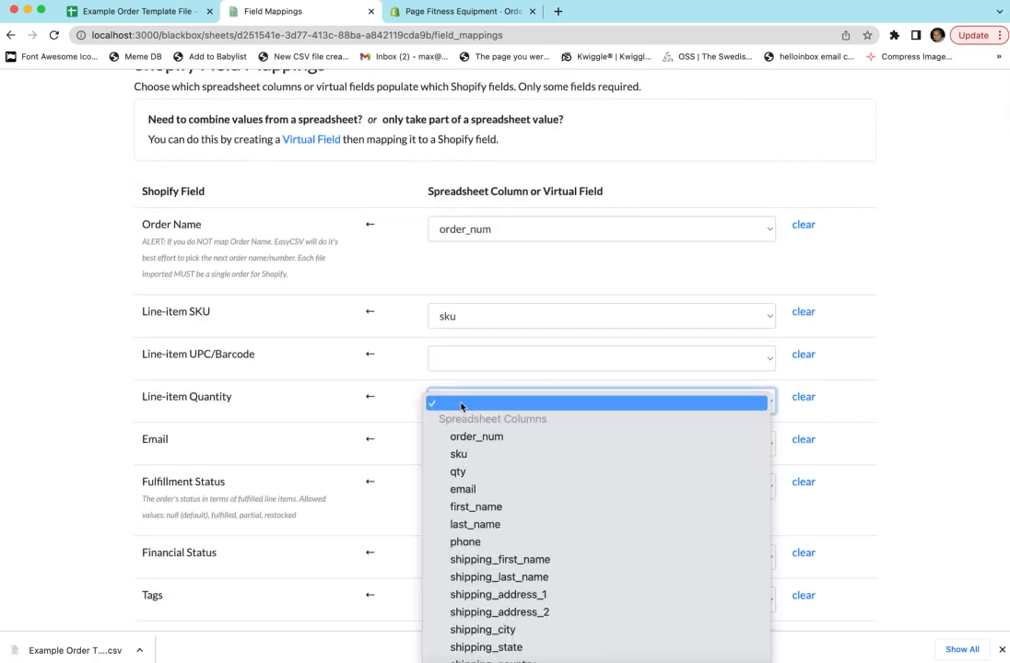
pyautogui.click(479, 472)
pyautogui.scroll(-2, 123, 419)
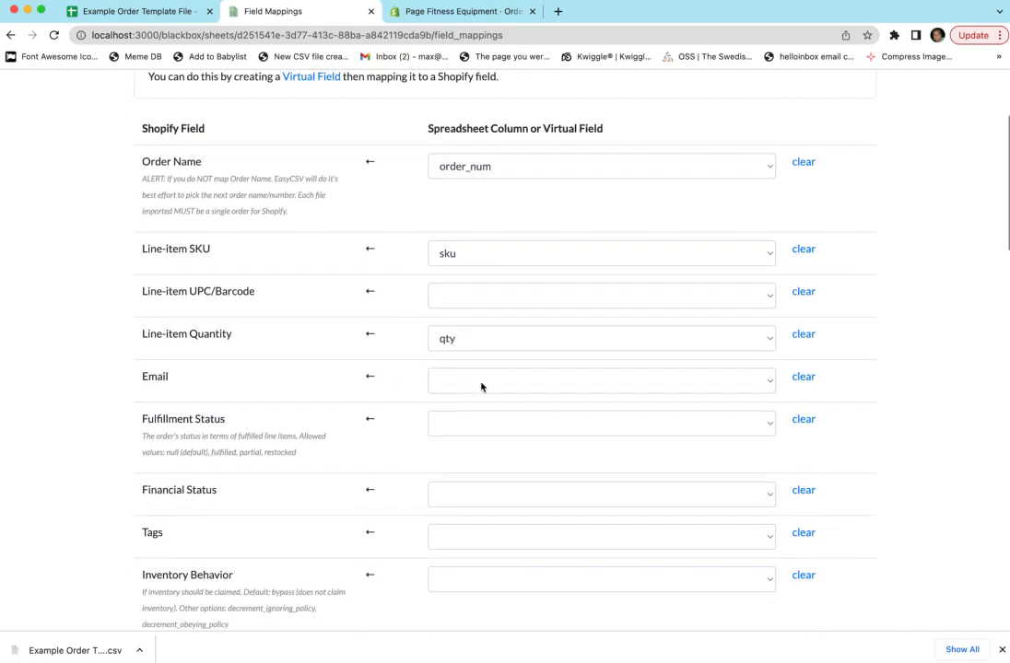
pyautogui.click(480, 387)
pyautogui.click(513, 469)
# Map Customer First Name to the first_name column and Customer Last Name to last_name
pyautogui.scroll(-7, 94, 368)
pyautogui.scroll(-5, 110, 364)
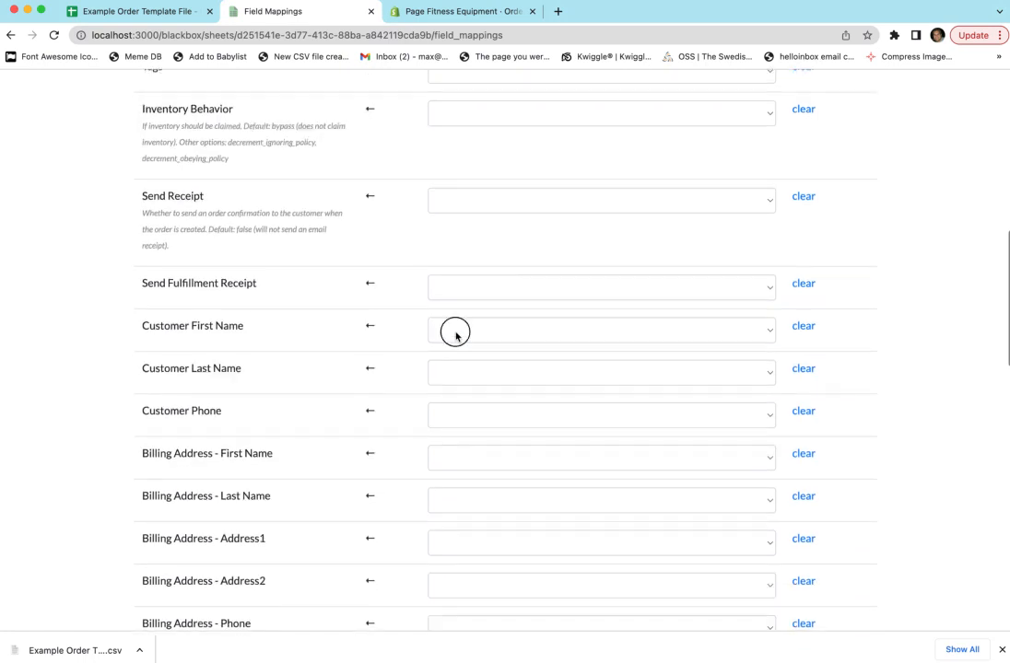
pyautogui.click(456, 336)
pyautogui.click(470, 435)
pyautogui.click(448, 372)
pyautogui.click(486, 499)
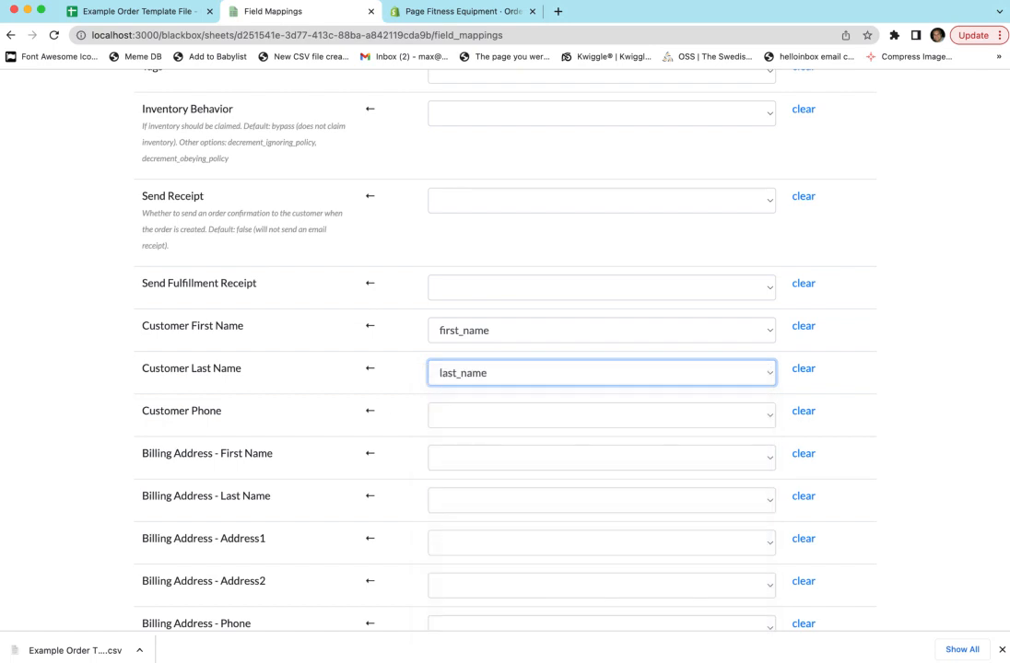
# Check the phone and shipping column headers in the order template spreadsheet and return to the field mappings
pyautogui.click(126, 11)
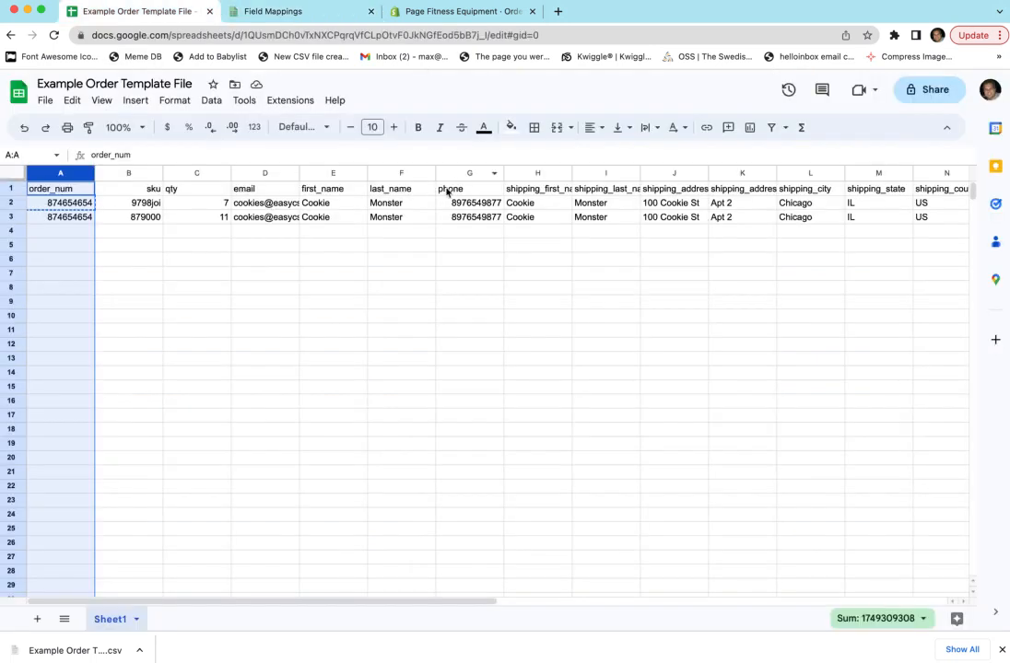
pyautogui.click(668, 189)
pyautogui.click(281, 13)
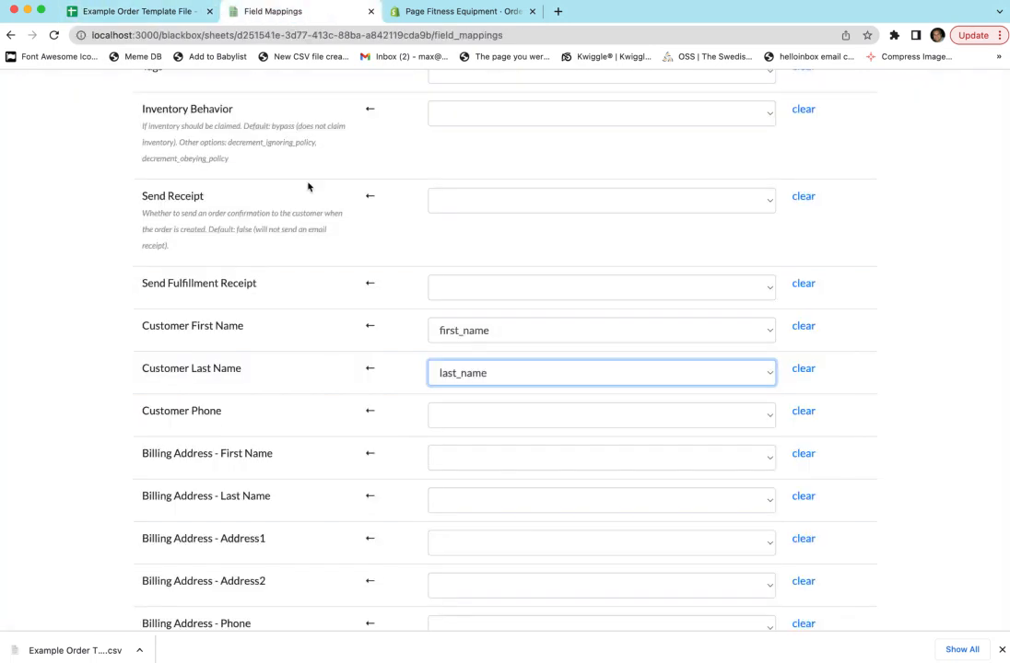
# Map the shipping address First Name to shipping_first_name and Last Name to shipping_last_name
pyautogui.scroll(-3, 75, 461)
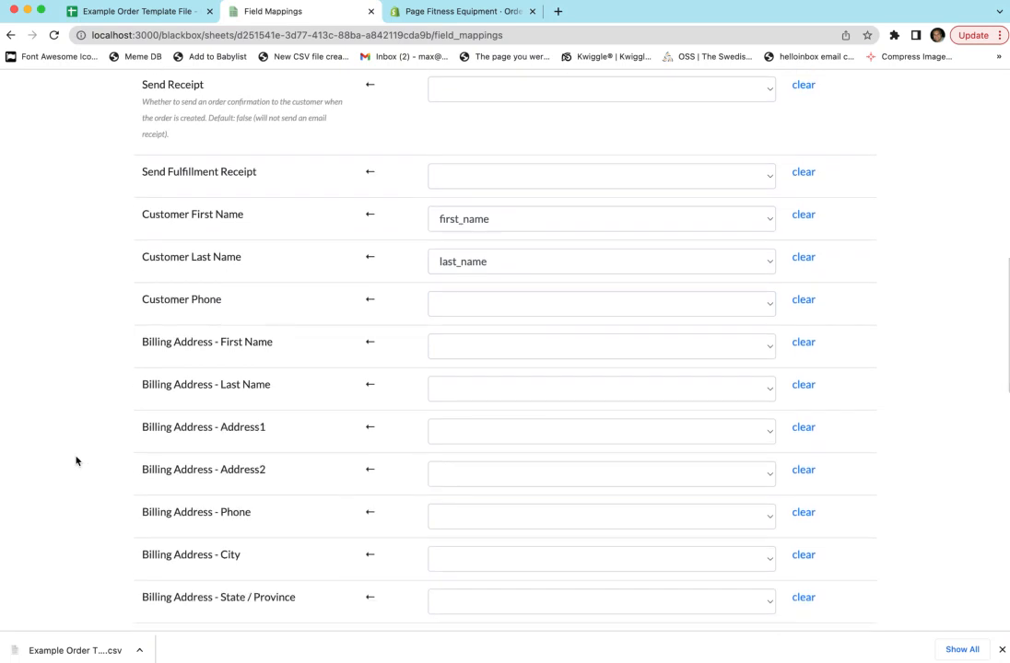
pyautogui.scroll(-4, 77, 460)
pyautogui.scroll(-7, 76, 461)
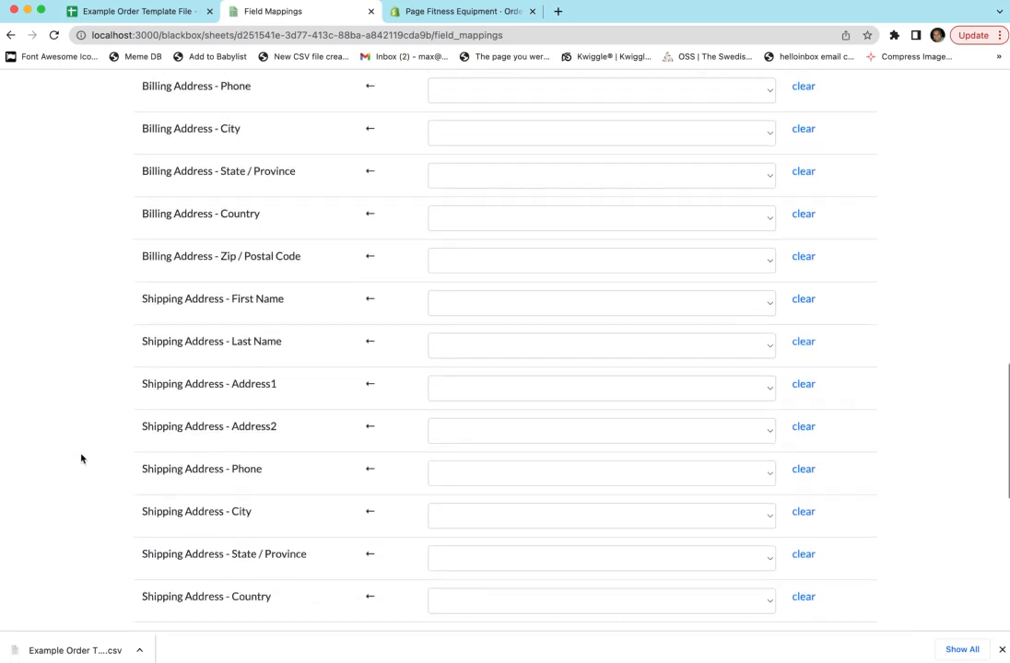
pyautogui.click(494, 252)
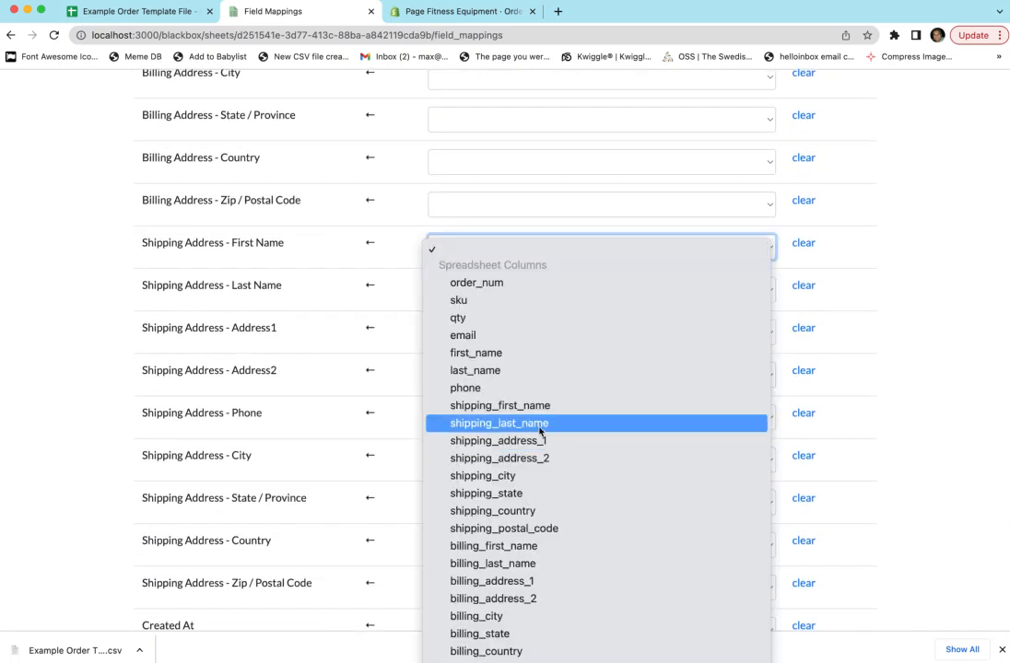
pyautogui.click(539, 410)
pyautogui.click(480, 290)
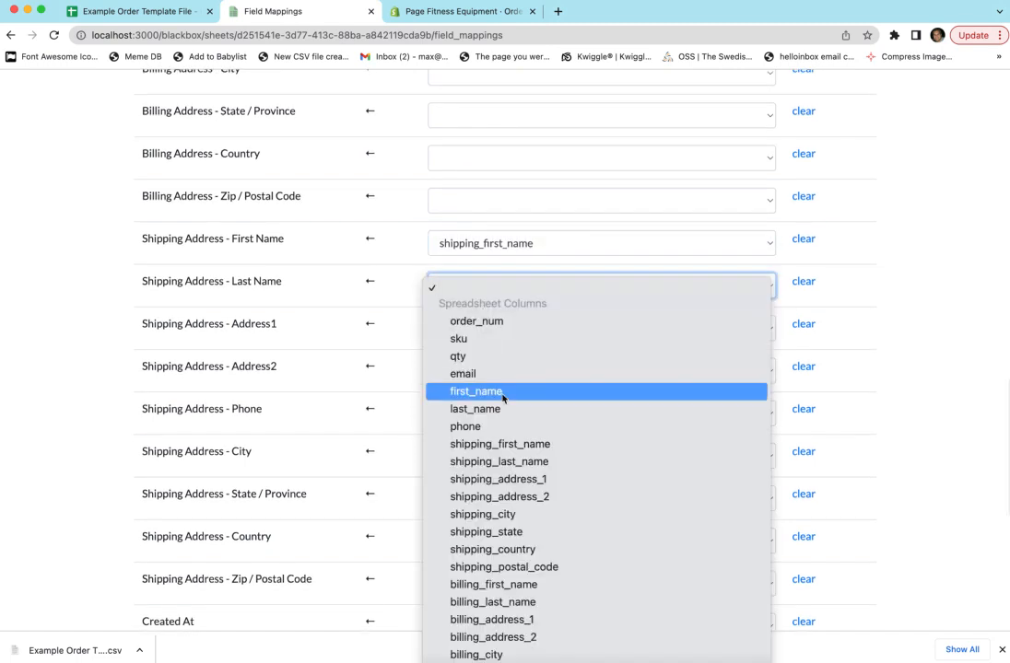
pyautogui.click(519, 464)
# Map the shipping Address1 field to shipping_address_1 and Address2 to shipping_address_2
pyautogui.click(480, 330)
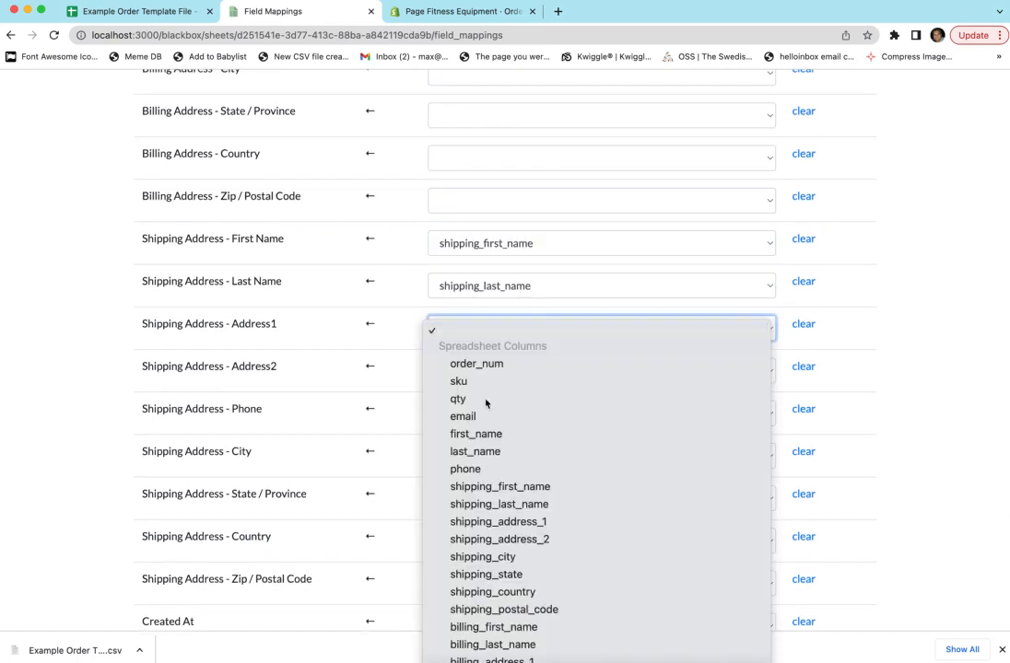
pyautogui.click(533, 524)
pyautogui.click(457, 381)
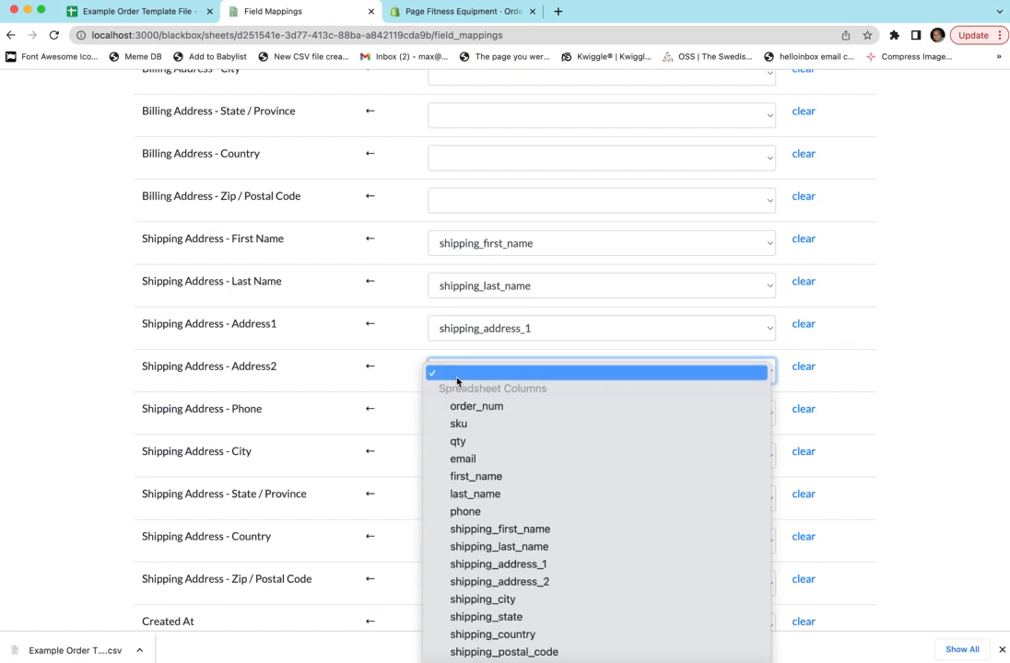
pyautogui.click(561, 581)
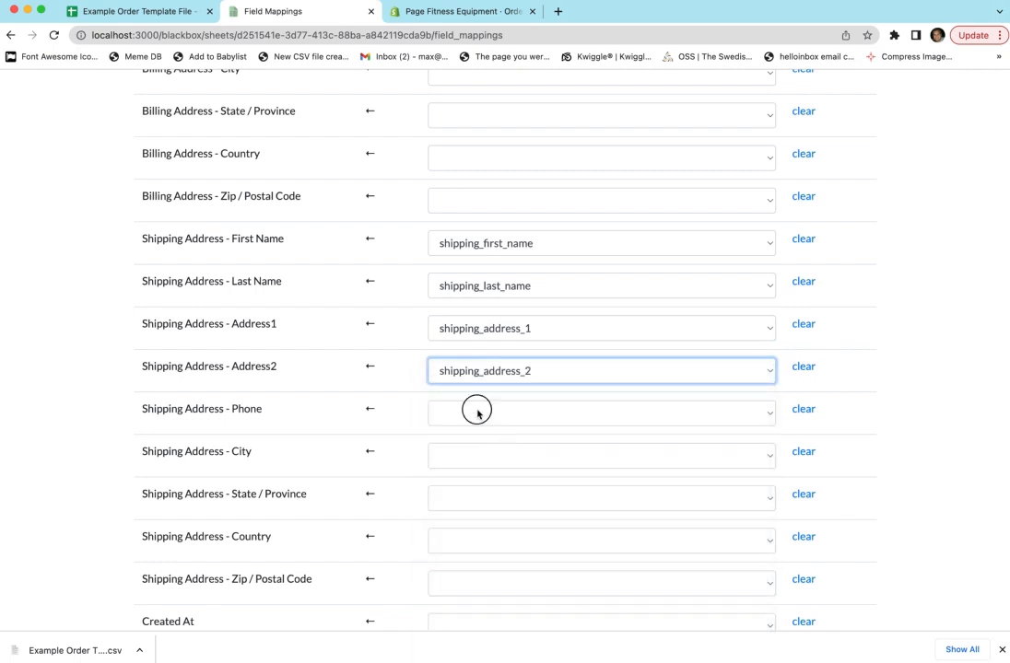
pyautogui.click(477, 414)
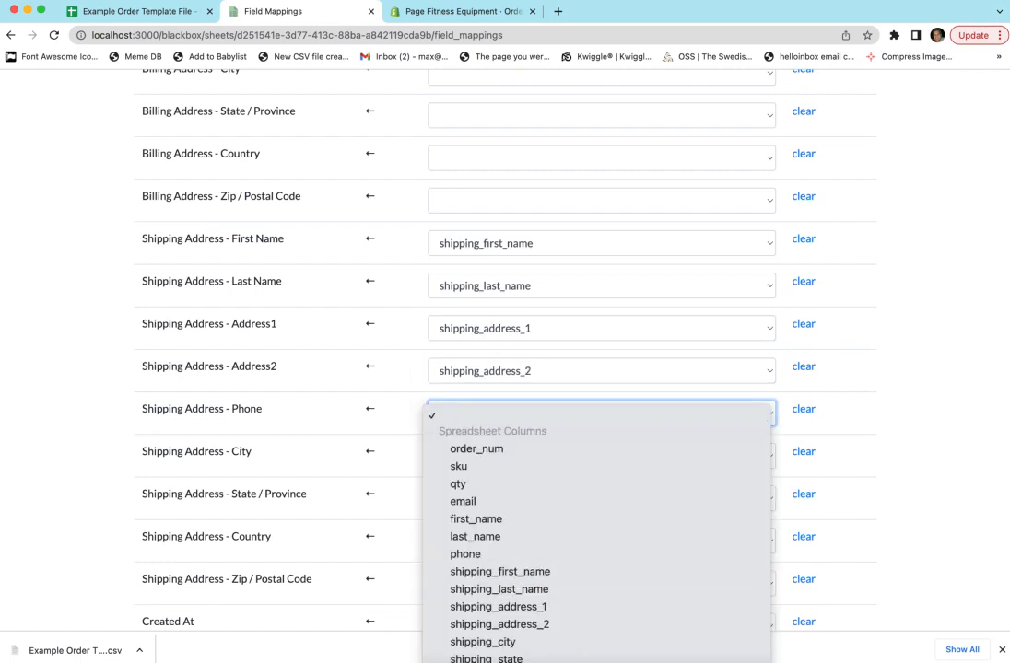
pyautogui.click(573, 626)
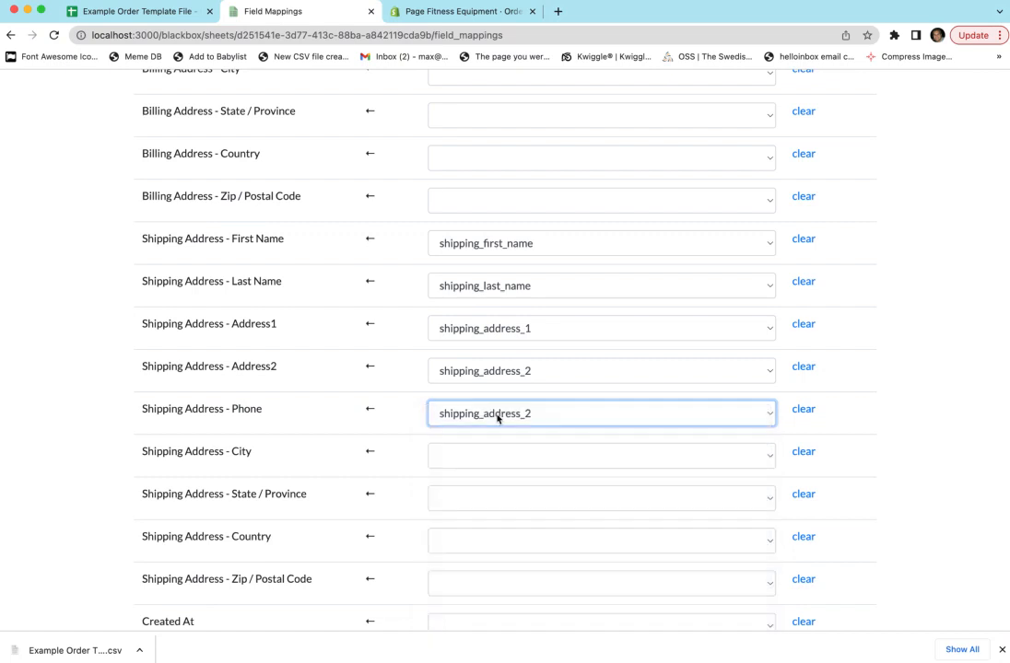
pyautogui.click(497, 417)
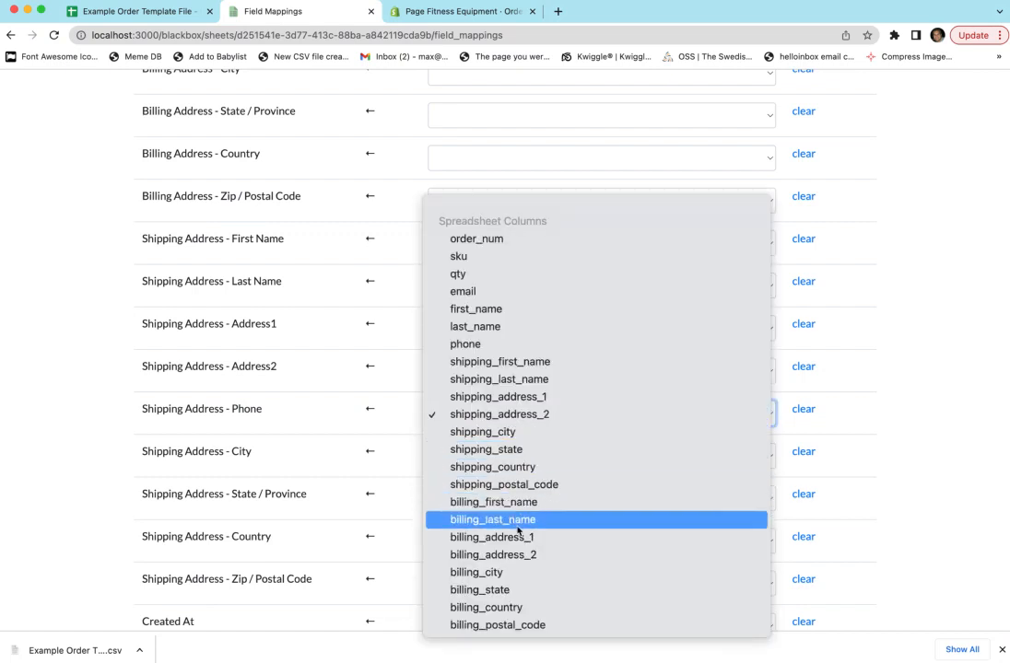
pyautogui.click(68, 434)
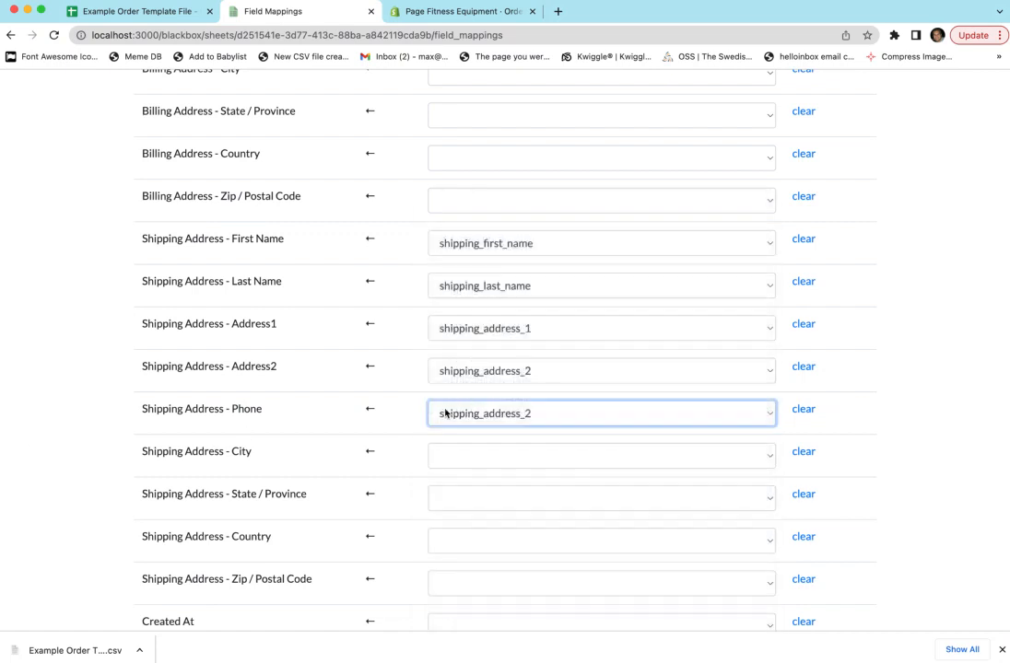
pyautogui.click(801, 411)
# Map the shipping City, State / Province, Country and Zip / Postal Code fields to shipping_city, shipping_state, shipping_country and shipping_postal_code
pyautogui.click(475, 456)
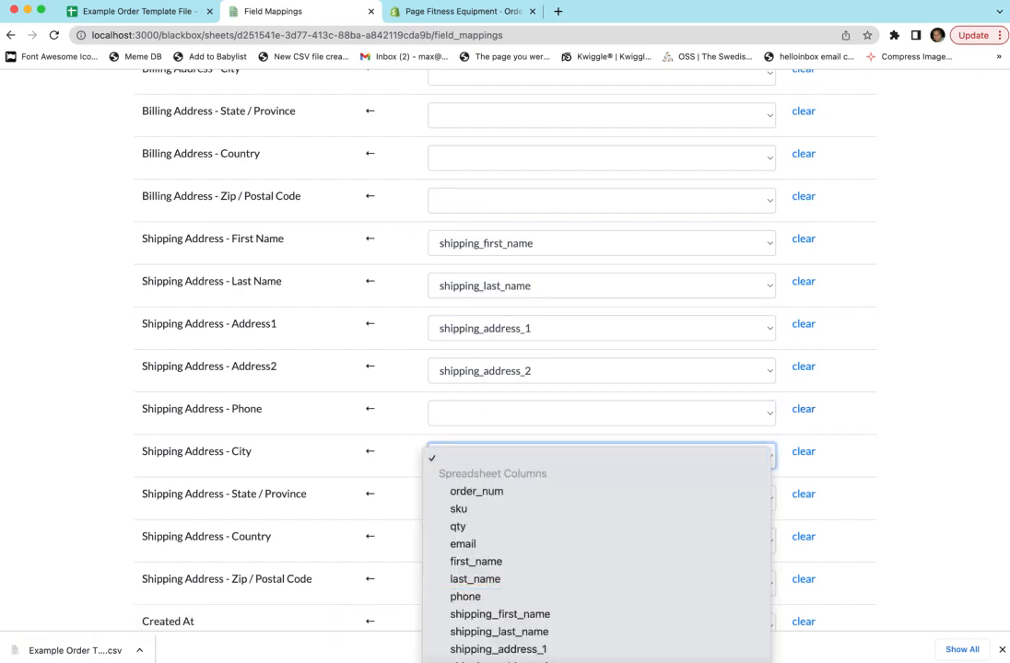
pyautogui.click(545, 532)
pyautogui.click(487, 495)
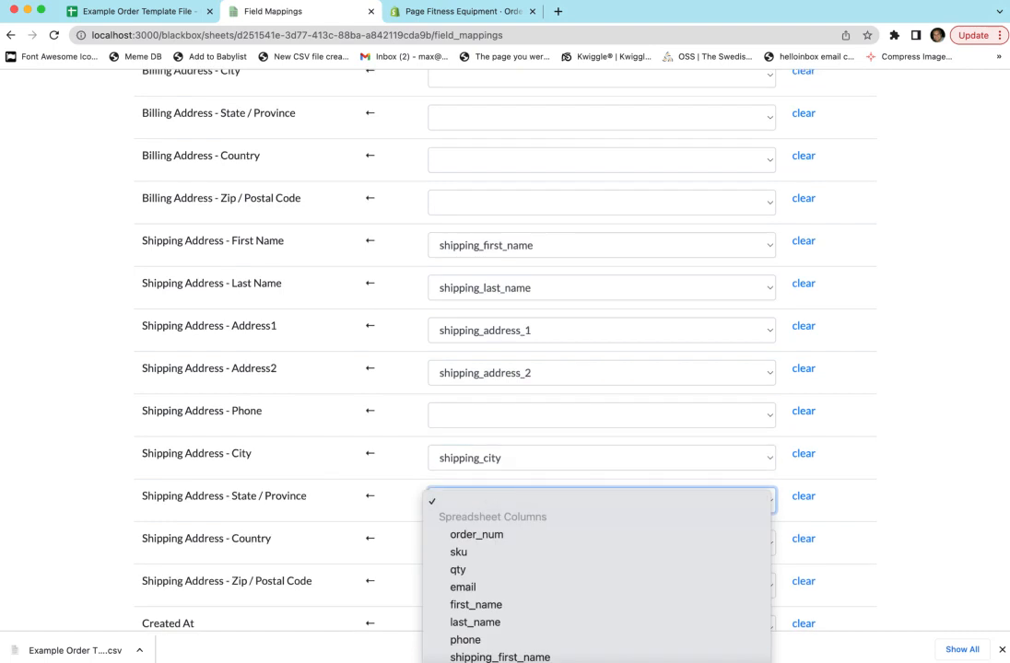
pyautogui.click(475, 661)
pyautogui.click(469, 545)
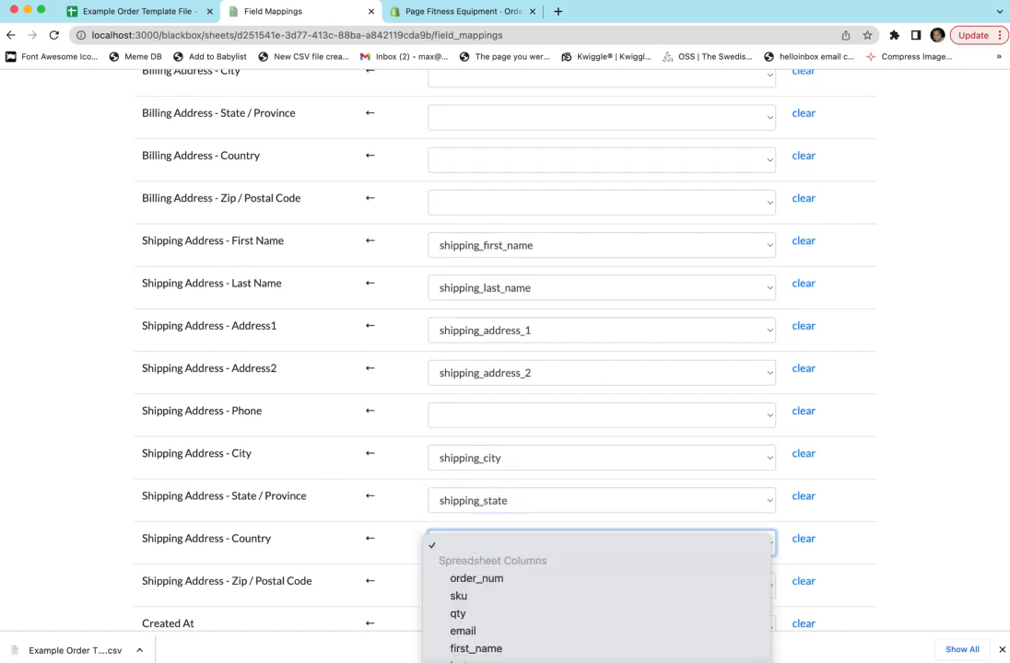
pyautogui.click(476, 612)
pyautogui.click(475, 586)
pyautogui.click(475, 659)
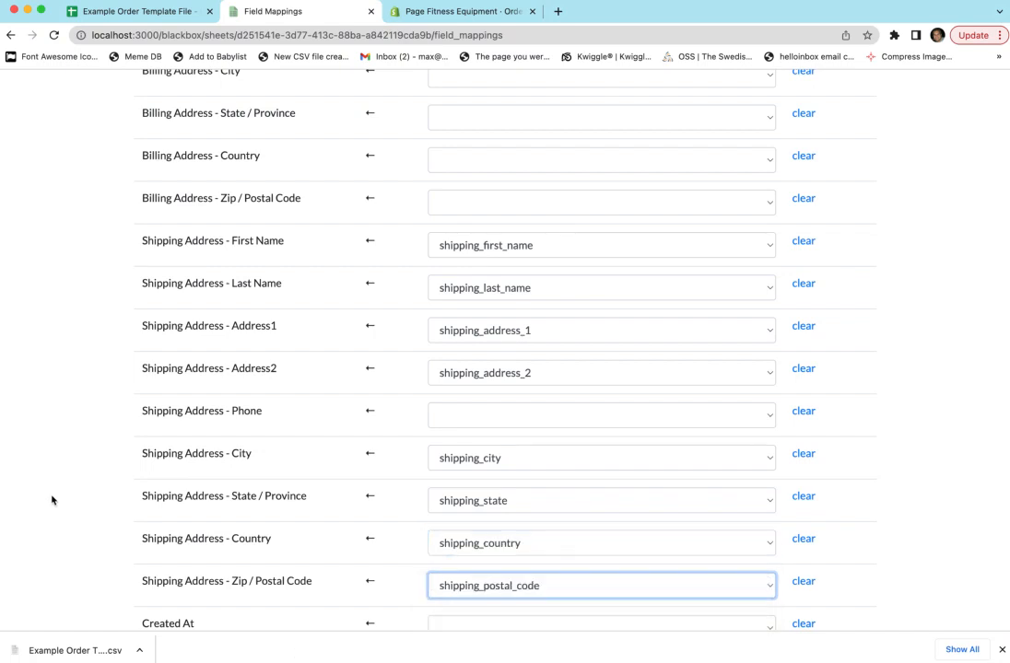
# Review the remaining fields: Created At, Shipping Line title and price, Source Name, and the tracking_number and shipping_company order metafields
pyautogui.scroll(-3, 98, 483)
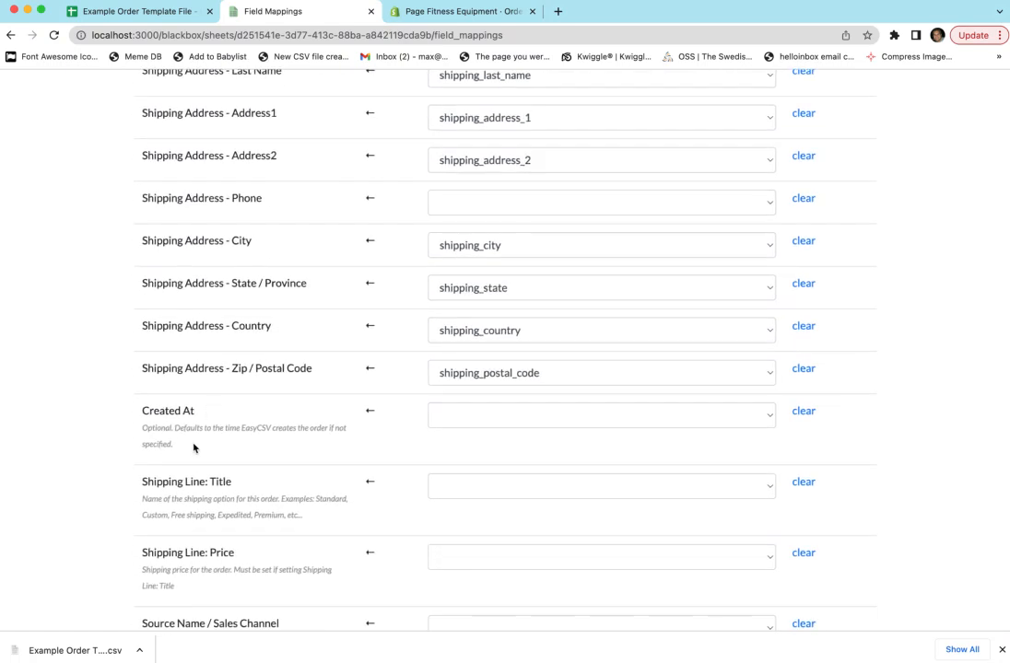
pyautogui.moveTo(194, 444); pyautogui.dragTo(135, 428)
pyautogui.click(91, 426)
pyautogui.scroll(-3, 91, 426)
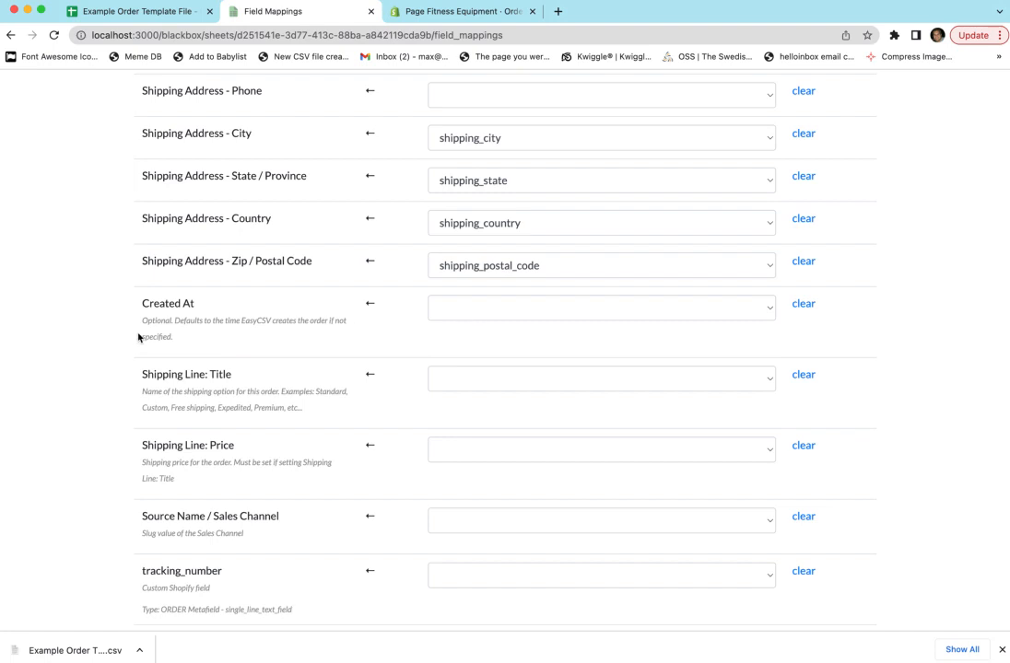
pyautogui.scroll(-3, 126, 341)
pyautogui.scroll(-1, 104, 341)
pyautogui.scroll(-1, 229, 266)
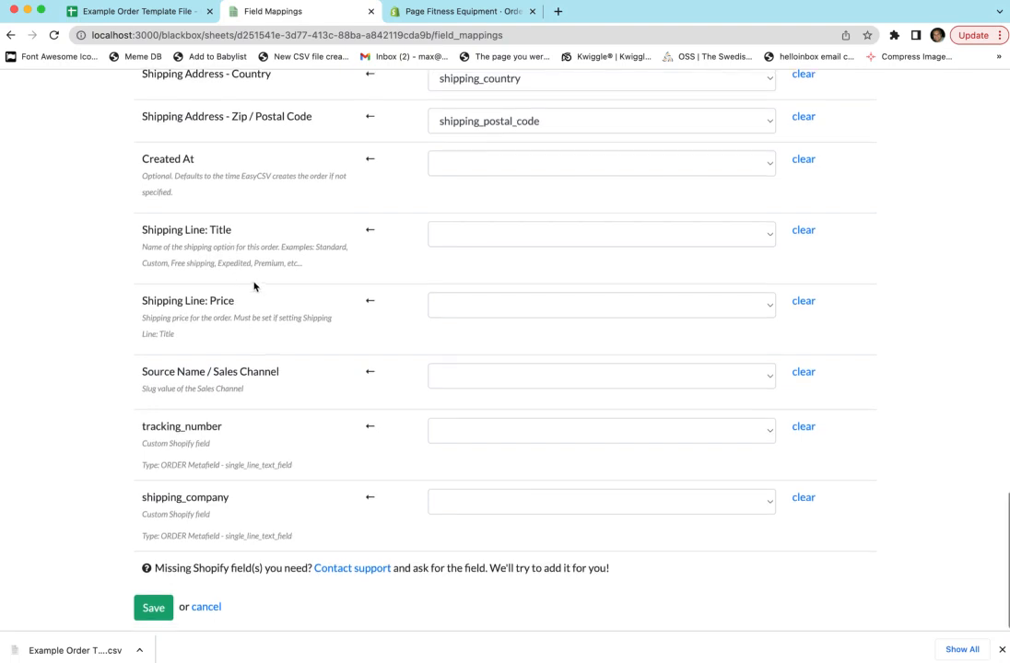
pyautogui.doubleClick(204, 264)
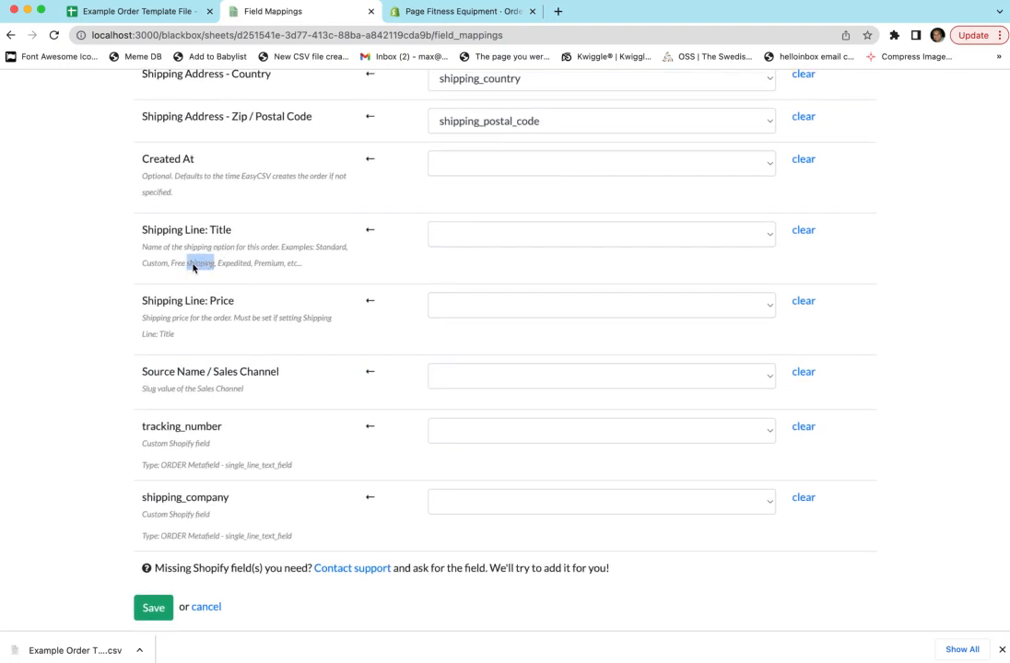
pyautogui.doubleClick(235, 264)
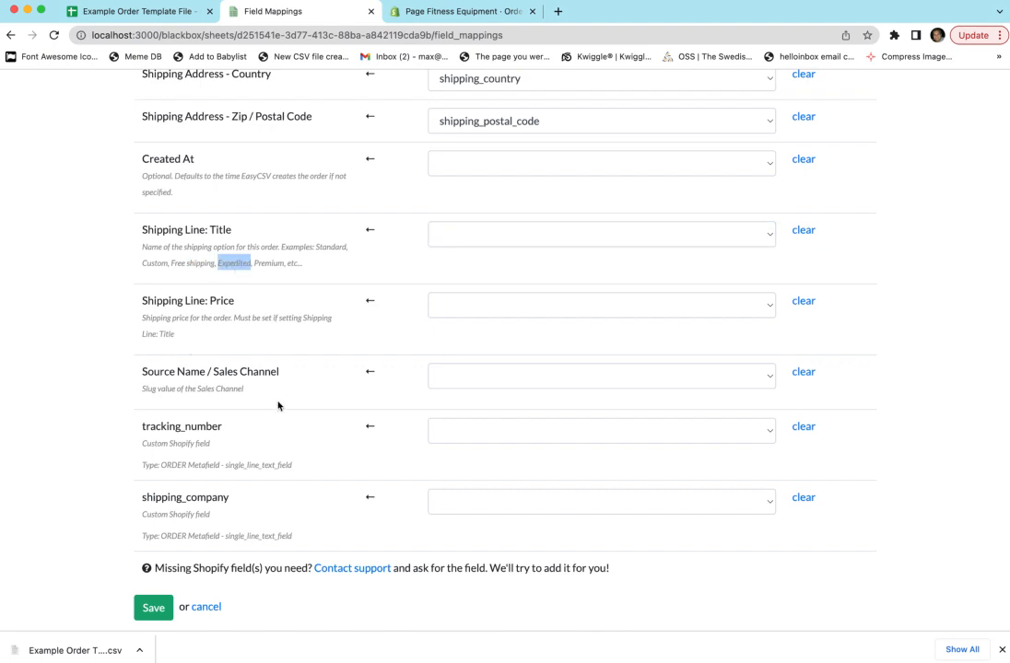
pyautogui.scroll(1, 184, 433)
pyautogui.moveTo(166, 468); pyautogui.dragTo(242, 471)
pyautogui.moveTo(176, 541); pyautogui.dragTo(247, 541)
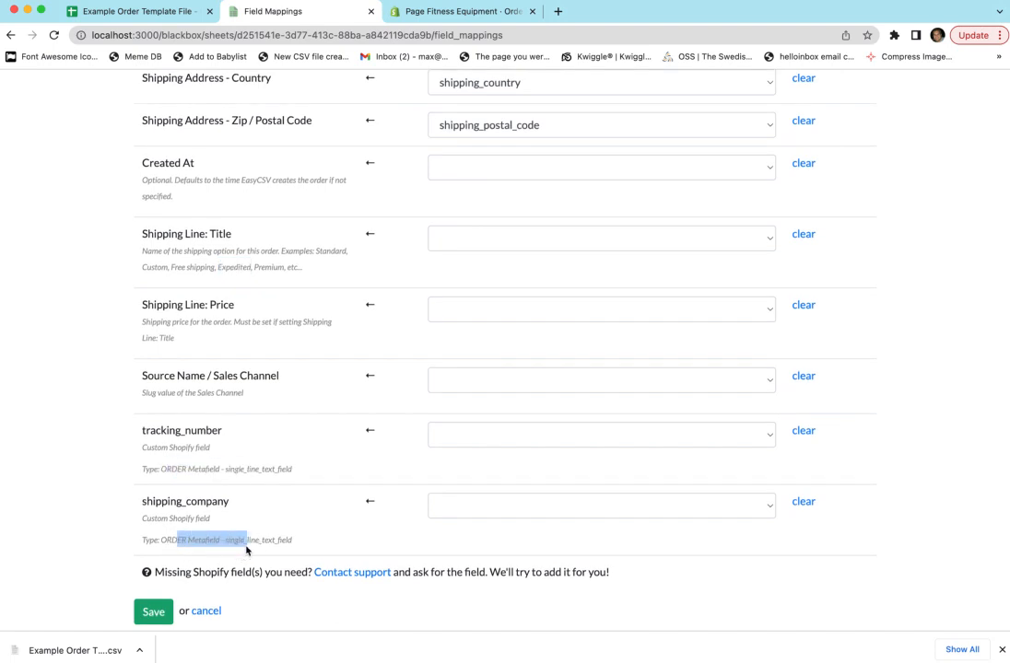
pyautogui.click(262, 545)
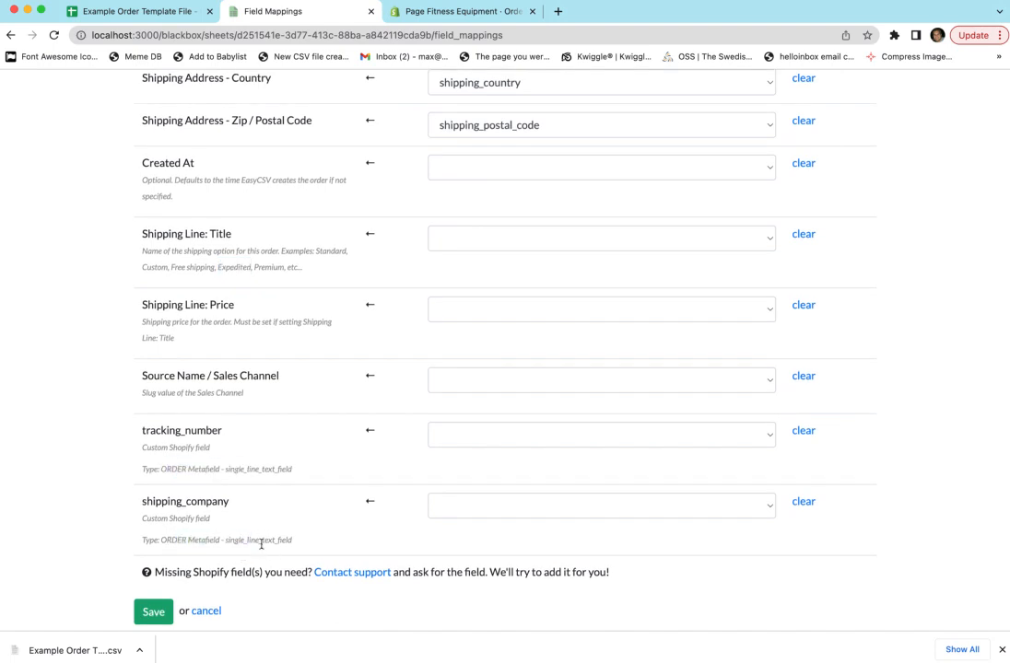
# Save the Shopify field mappings and switch back to the order template spreadsheet
pyautogui.click(149, 615)
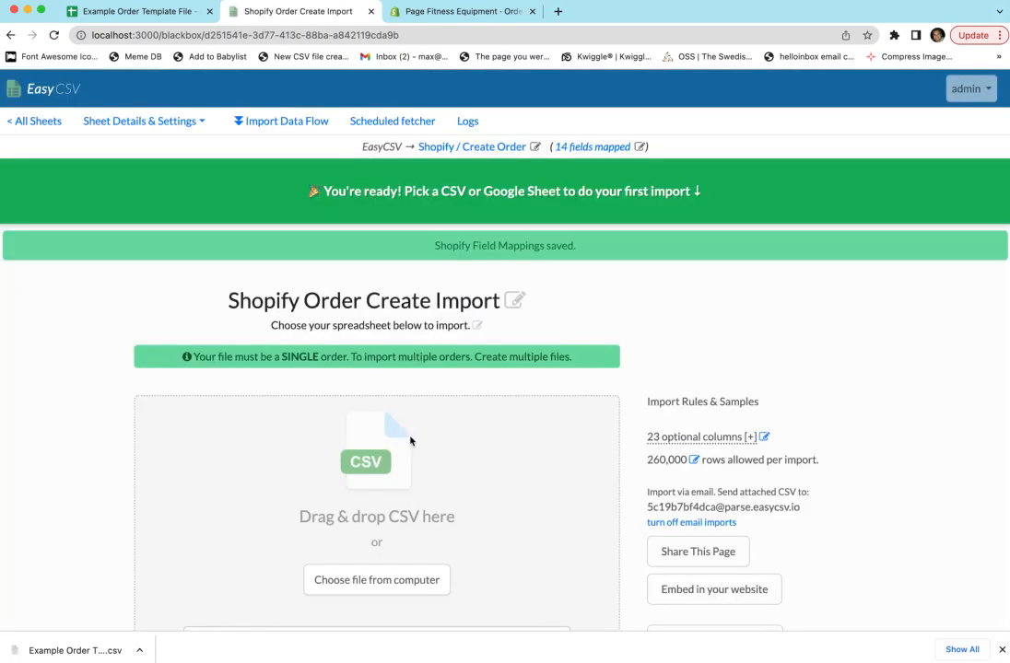
pyautogui.scroll(-2, 169, 410)
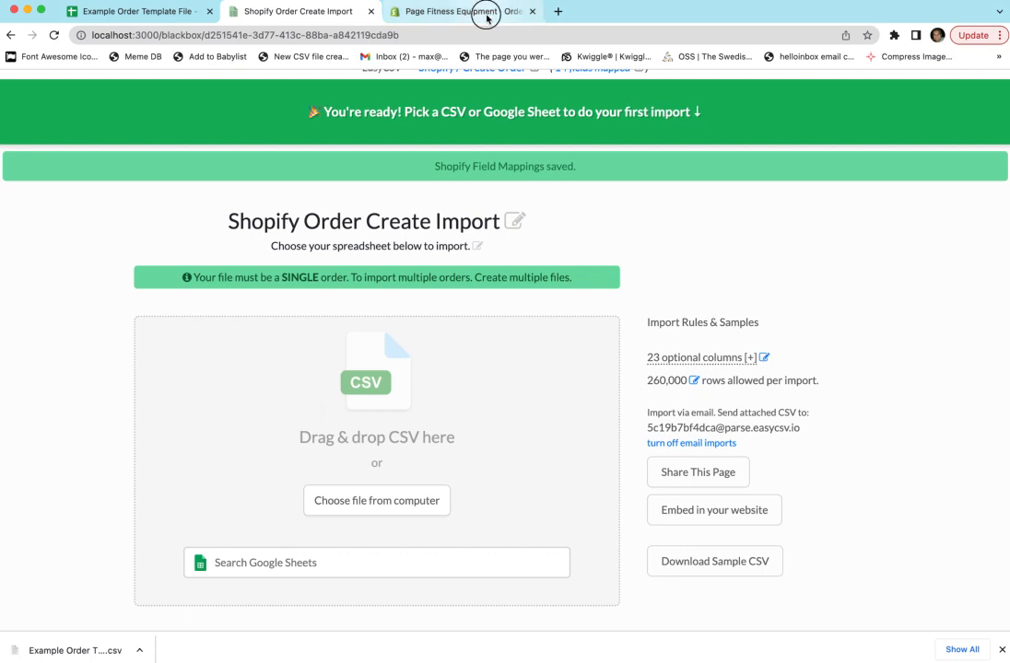
pyautogui.click(456, 11)
pyautogui.press('super+1')
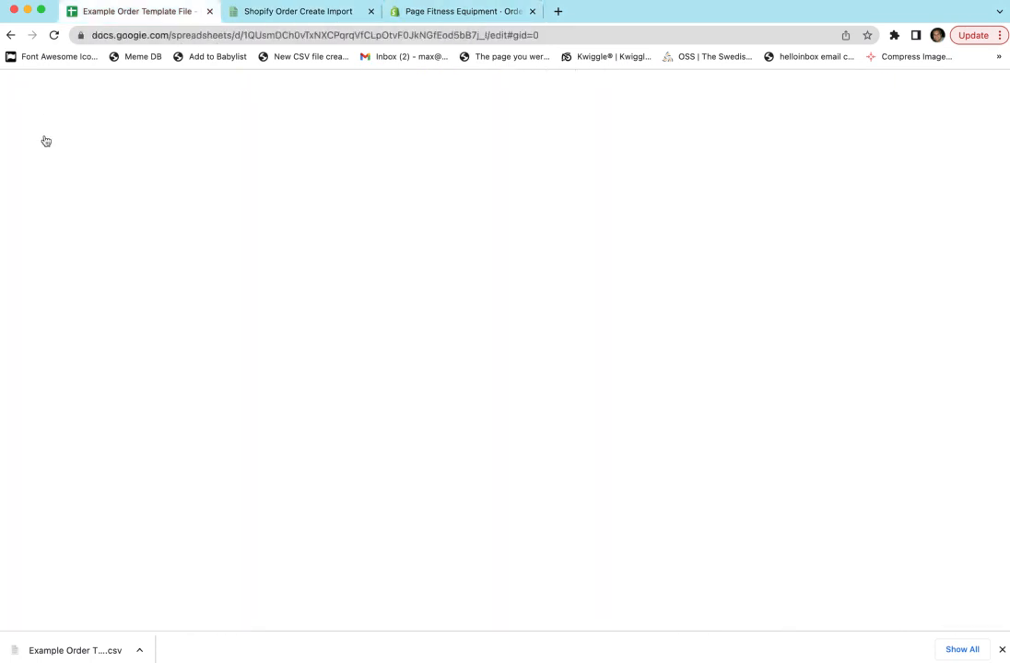
# Replace the order_num in cell A2 of the template spreadsheet with a new order number and copy it into A3
pyautogui.click(57, 202)
pyautogui.write('99955563')
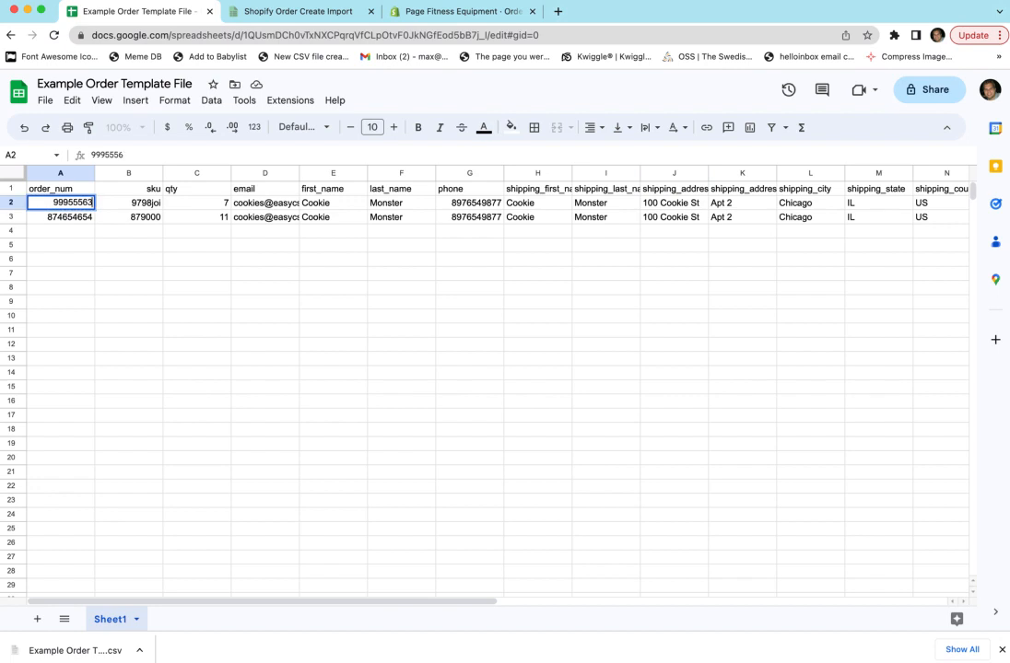
pyautogui.press('Return')
pyautogui.click(59, 205)
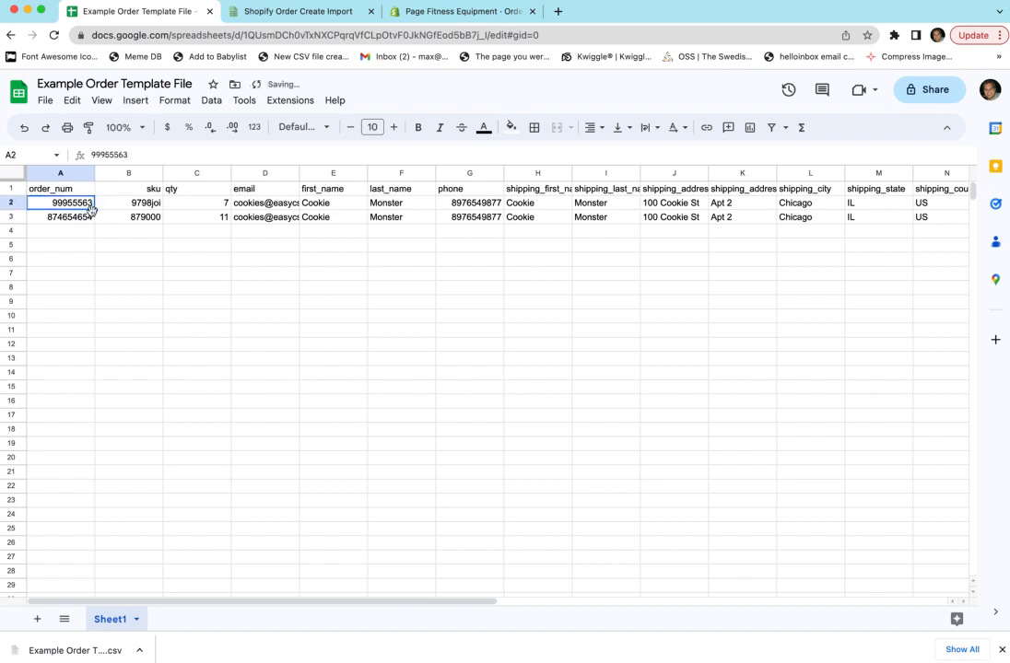
pyautogui.moveTo(95, 210); pyautogui.dragTo(56, 221)
pyautogui.click(56, 221)
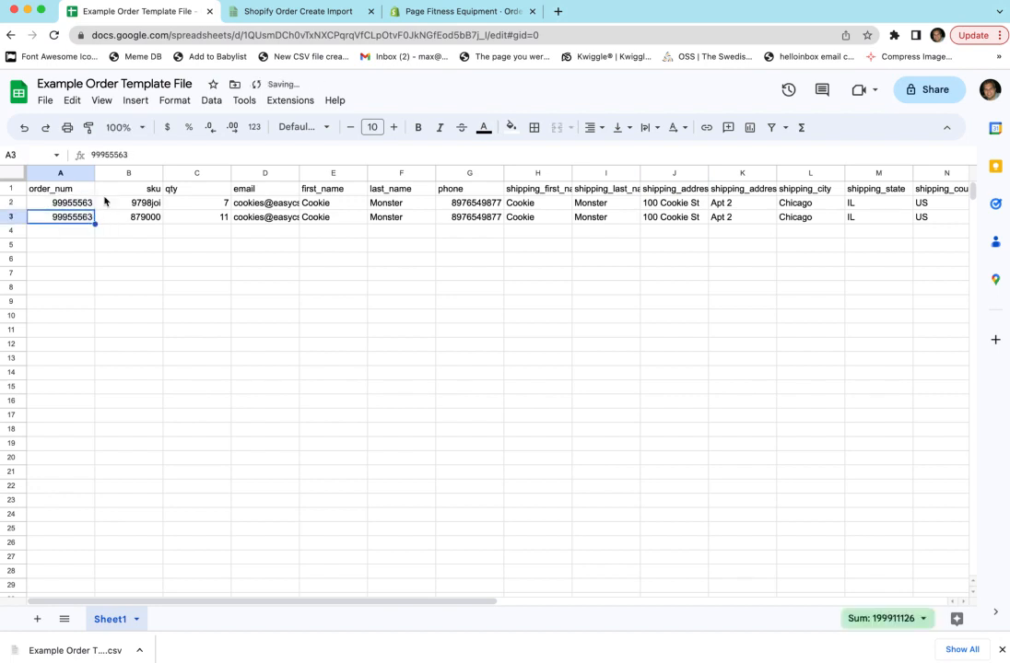
# On the EasyCSV import page, search Google Sheets for "example", choose Example Order Template File and import its records
pyautogui.click(293, 12)
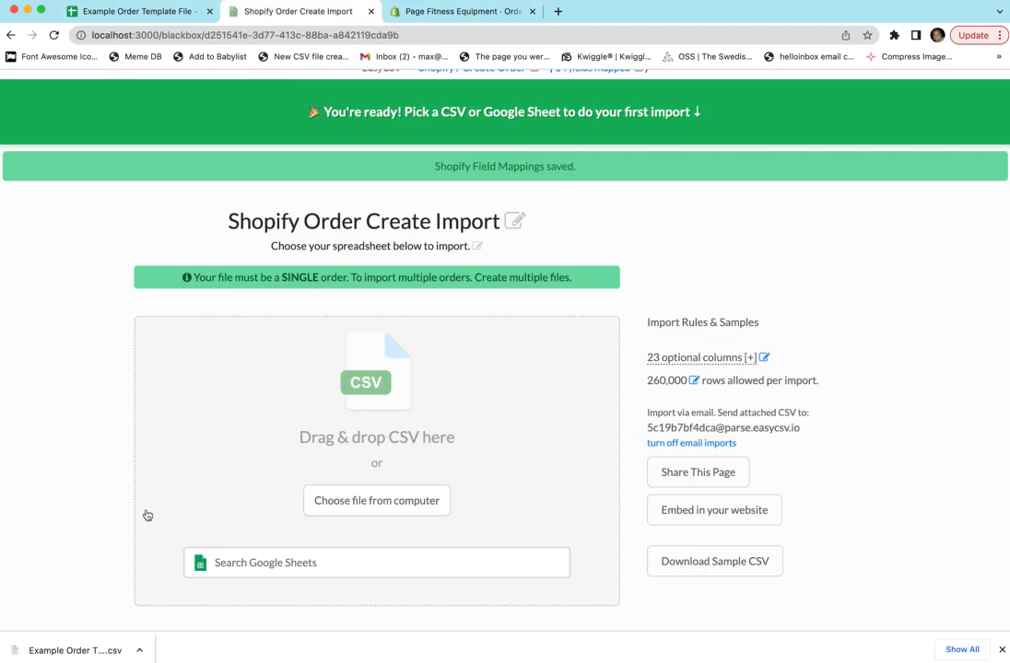
pyautogui.click(277, 556)
pyautogui.write('example')
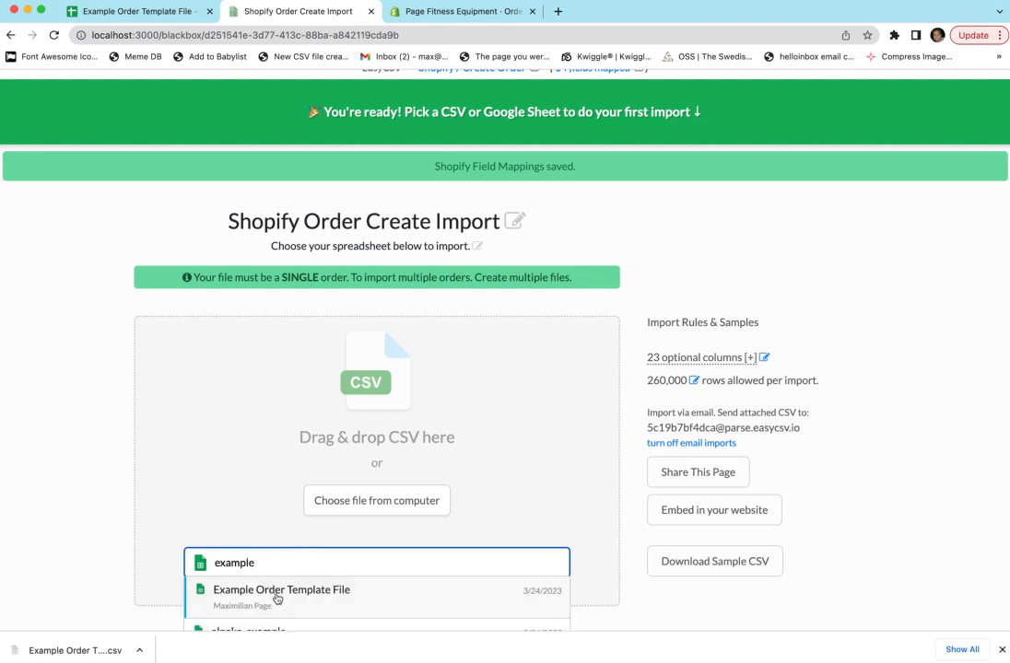
pyautogui.click(274, 594)
pyautogui.click(559, 405)
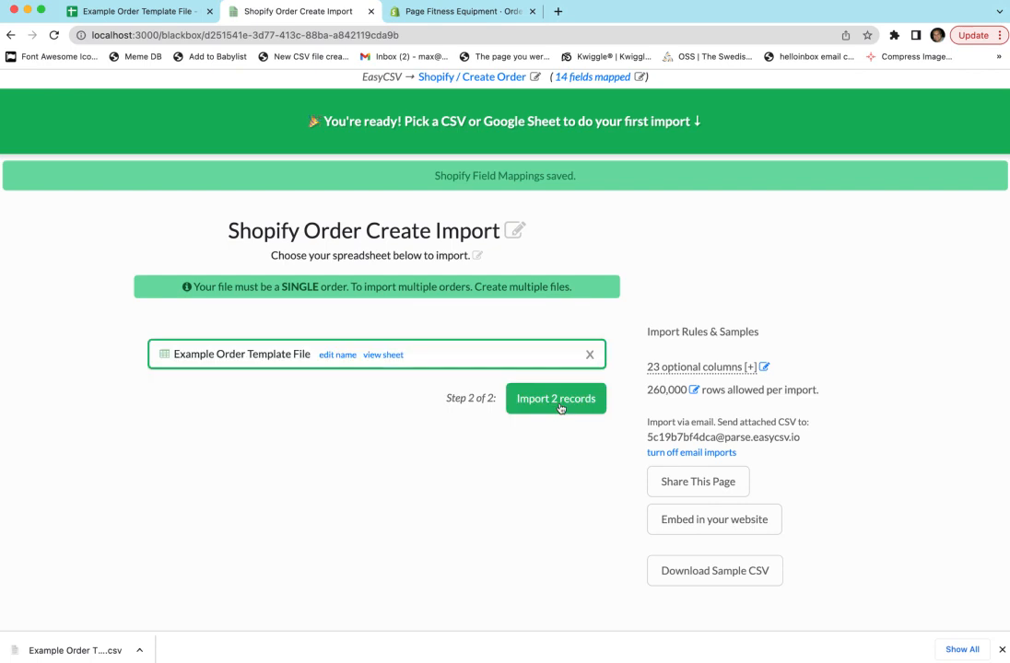
pyautogui.click(559, 402)
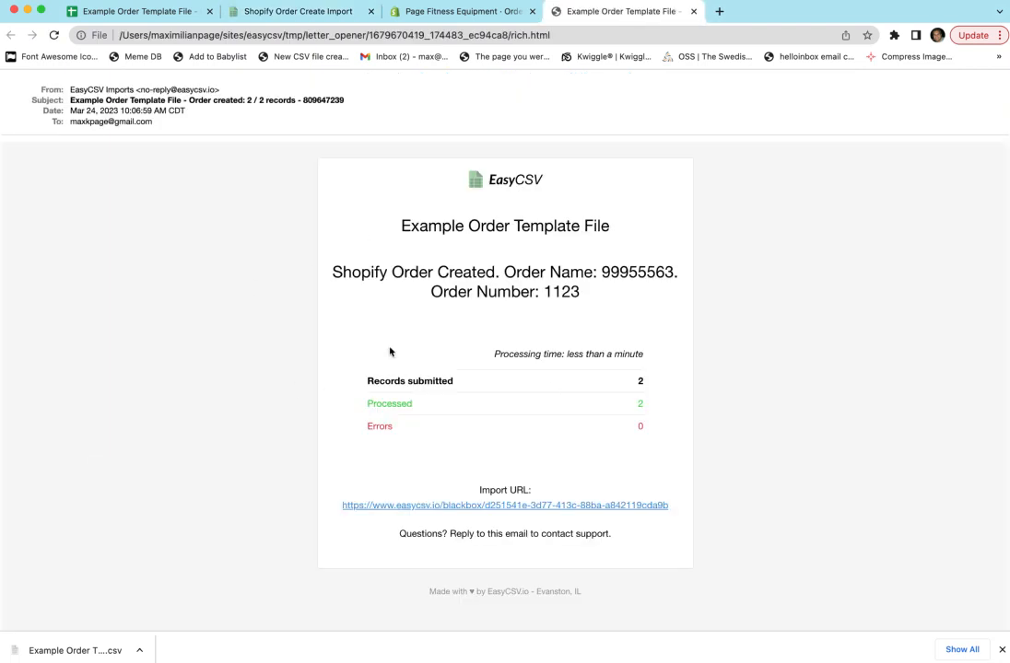
# Check the order name and the order number in the import result email
pyautogui.doubleClick(613, 278)
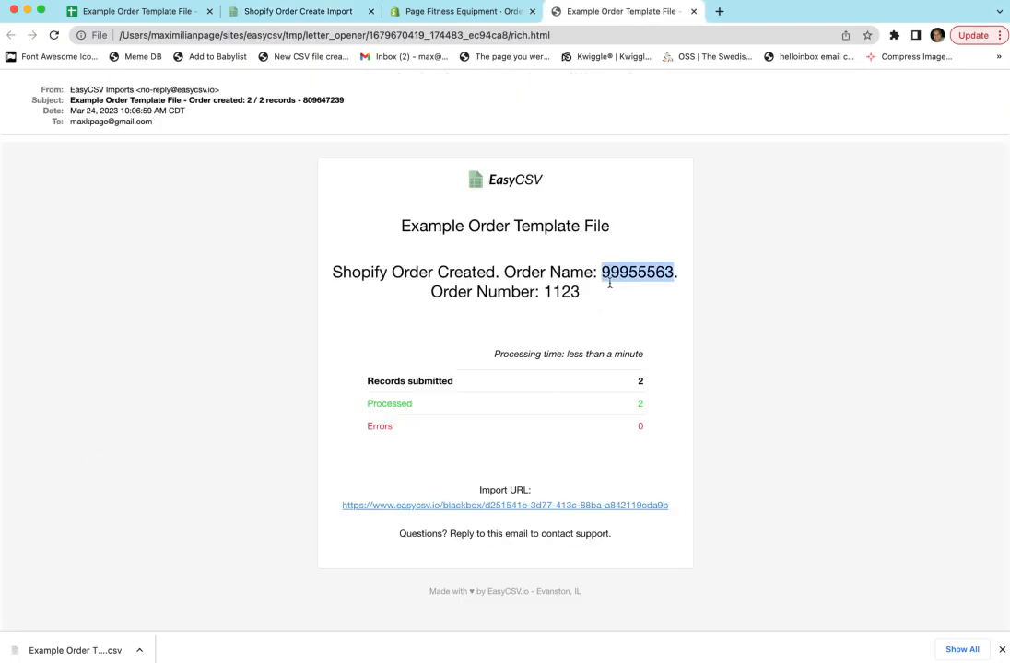
pyautogui.doubleClick(572, 294)
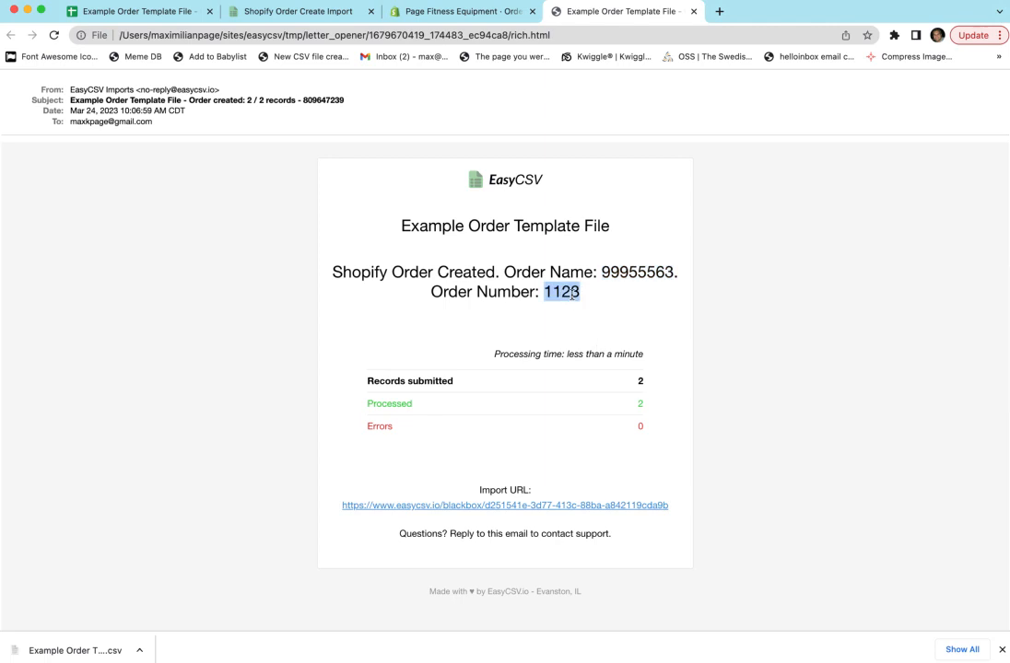
pyautogui.doubleClick(620, 271)
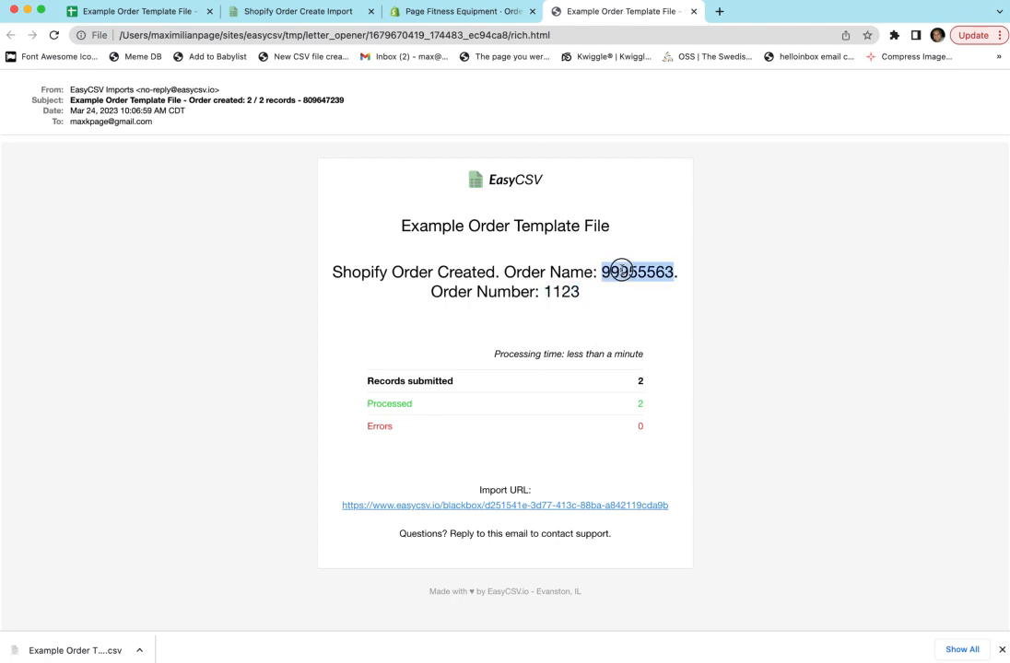
pyautogui.doubleClick(559, 291)
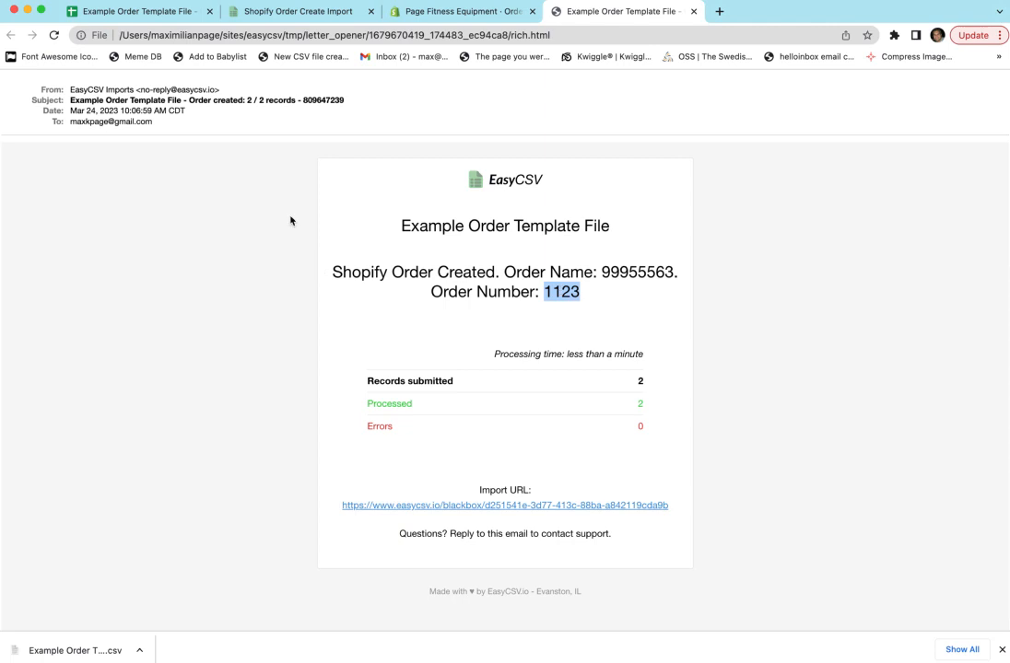
# Refresh the Shopify Order Create Import page and examine the new import's result in the Import Logs
pyautogui.click(247, 14)
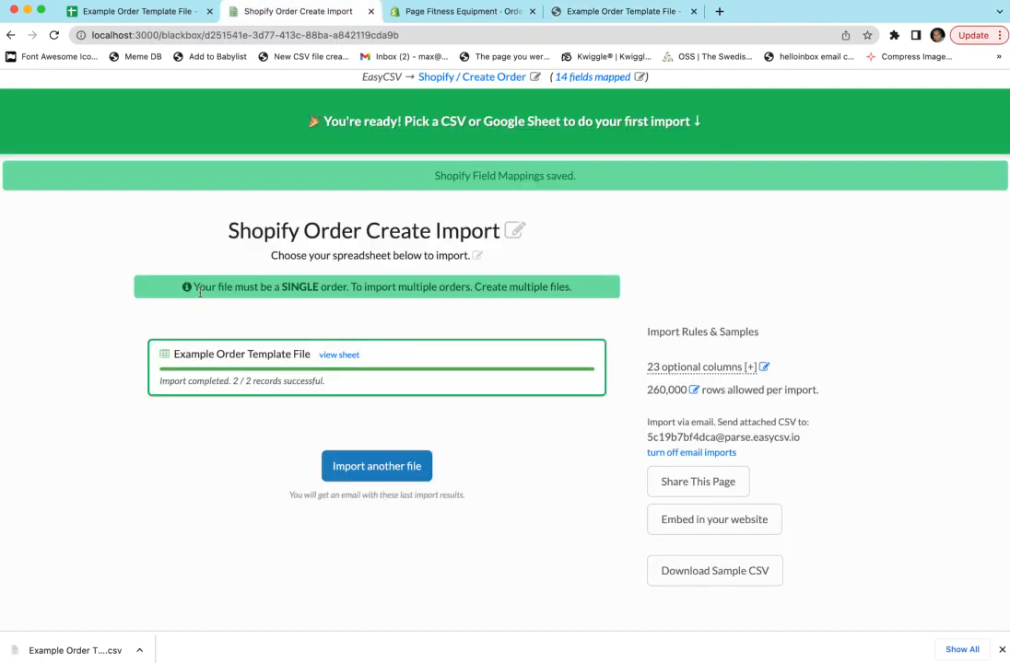
pyautogui.click(56, 38)
pyautogui.scroll(-2, 121, 444)
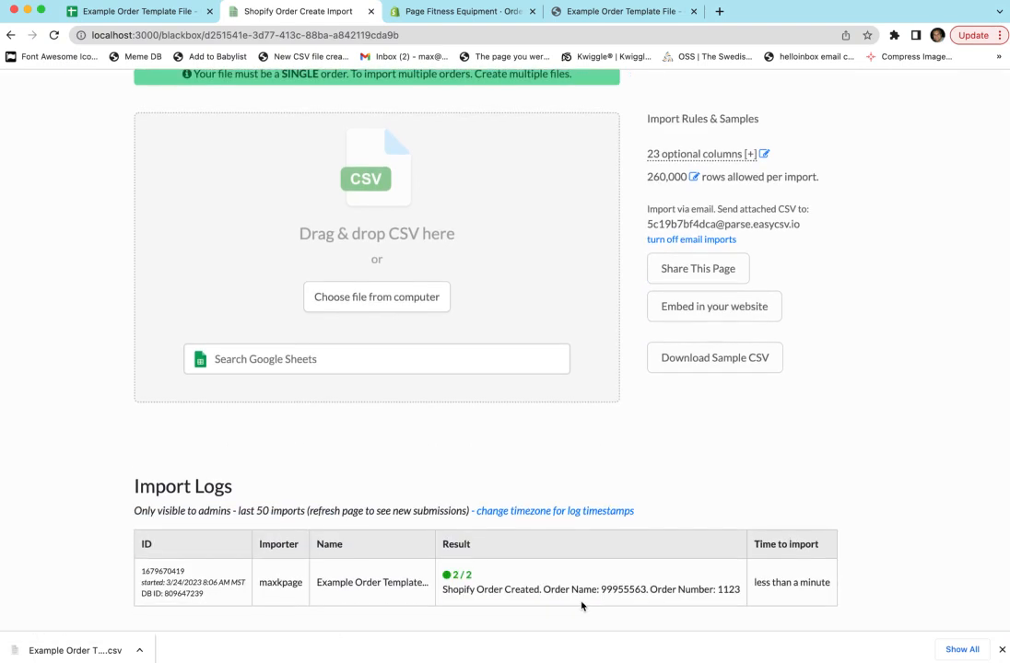
pyautogui.moveTo(665, 592); pyautogui.dragTo(586, 591)
pyautogui.click(554, 592)
pyautogui.scroll(4, 171, 590)
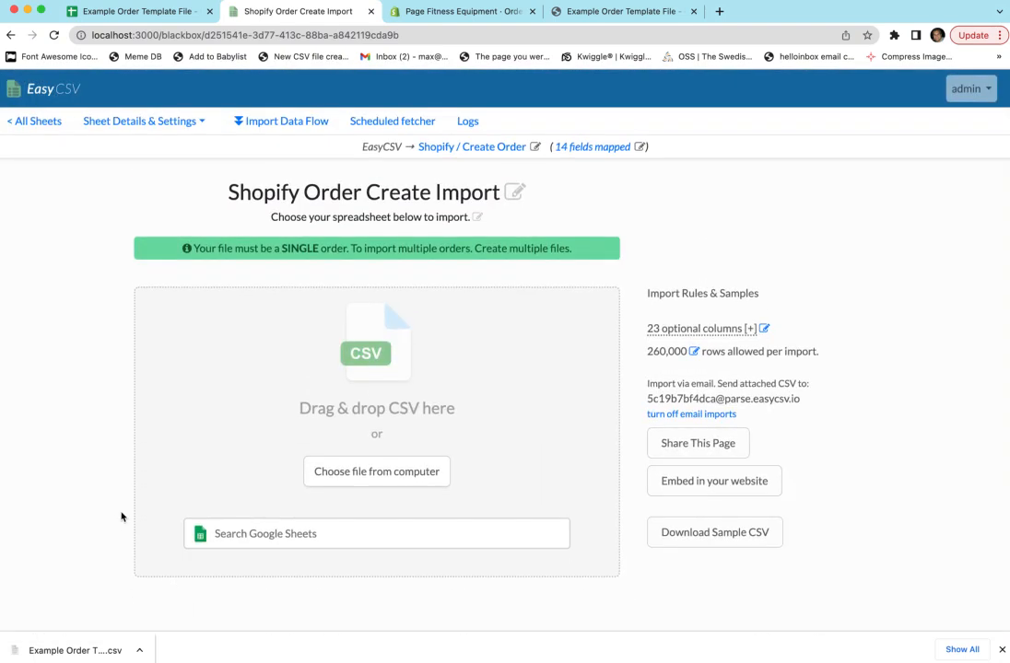
# In the Notifications settings, turn off result emails to the person importing and turn on sending all results to the account owner
pyautogui.click(103, 121)
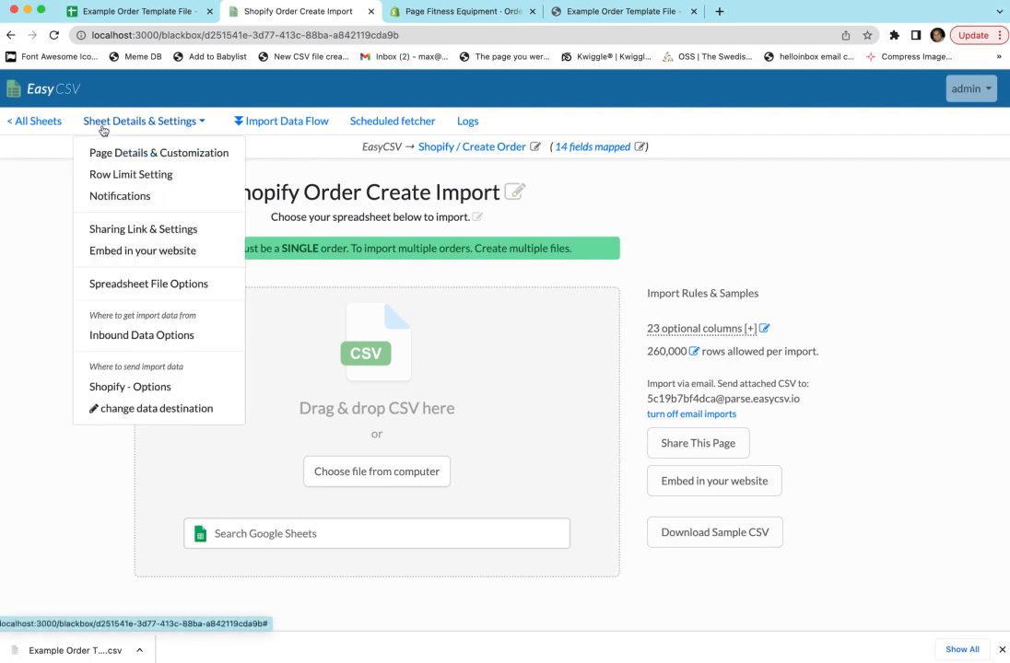
pyautogui.click(138, 196)
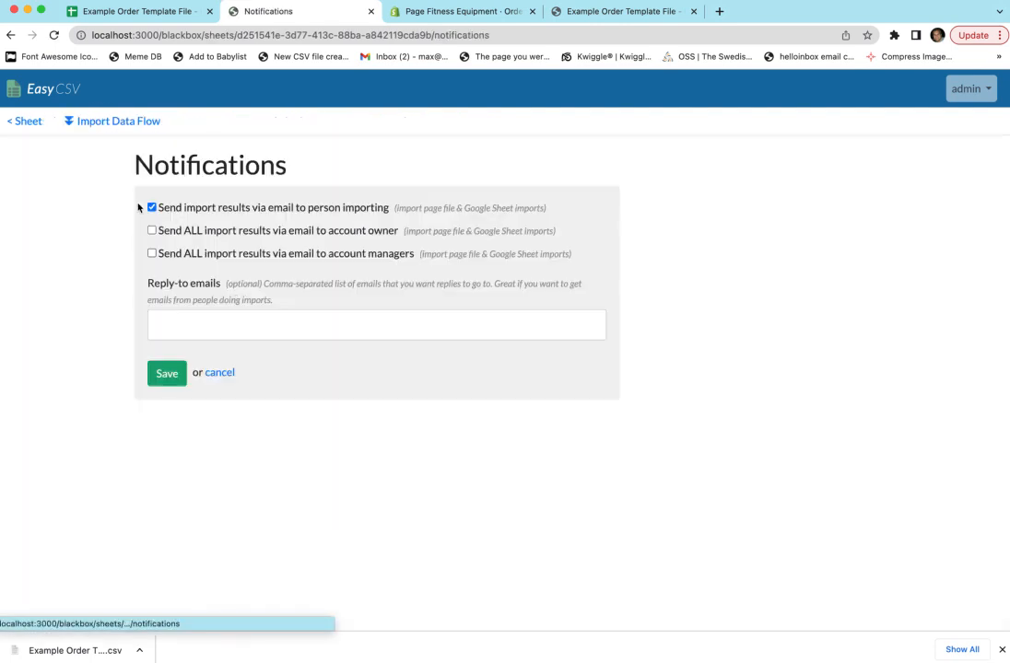
pyautogui.click(248, 210)
pyautogui.click(248, 230)
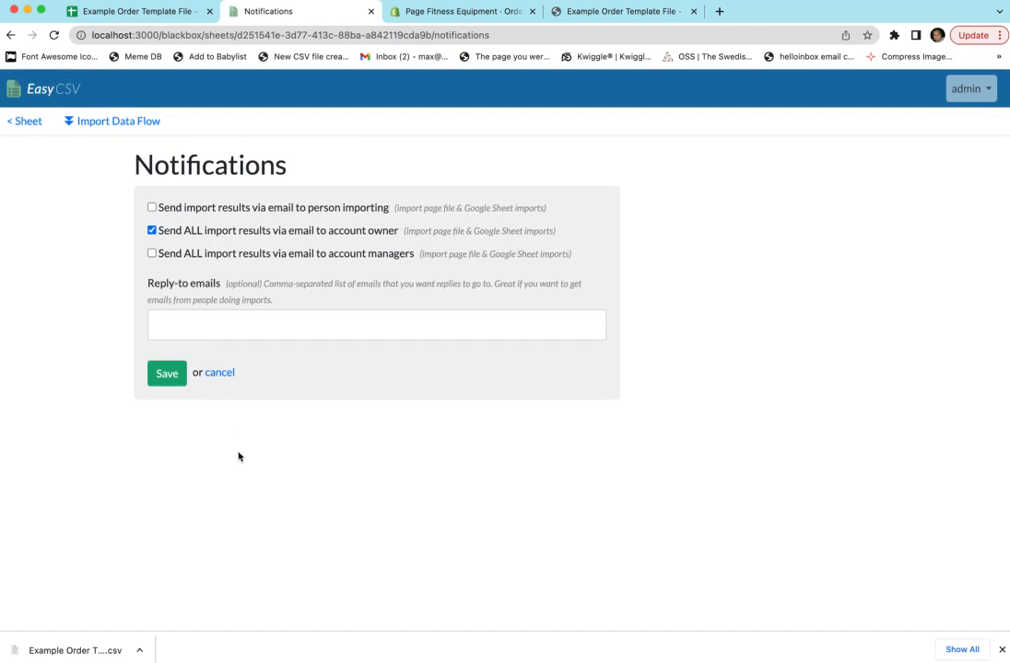
pyautogui.click(164, 232)
pyautogui.click(165, 232)
# Switch to the Shopify admin, refresh the orders list, open the newly imported order and review its items, customer, shipping address and metafields
pyautogui.click(413, 20)
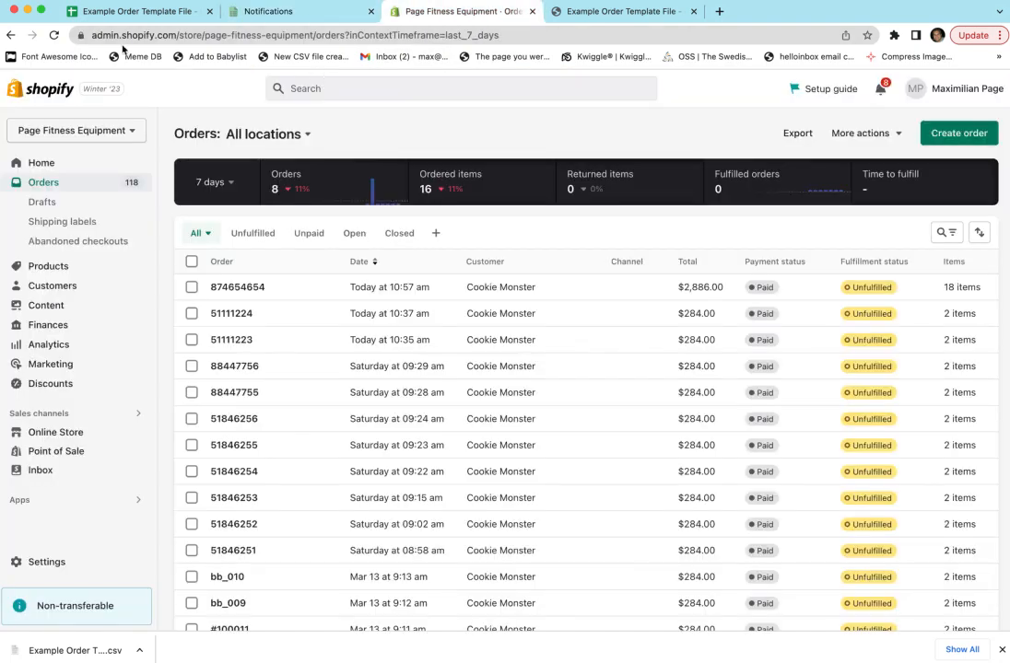
pyautogui.click(55, 39)
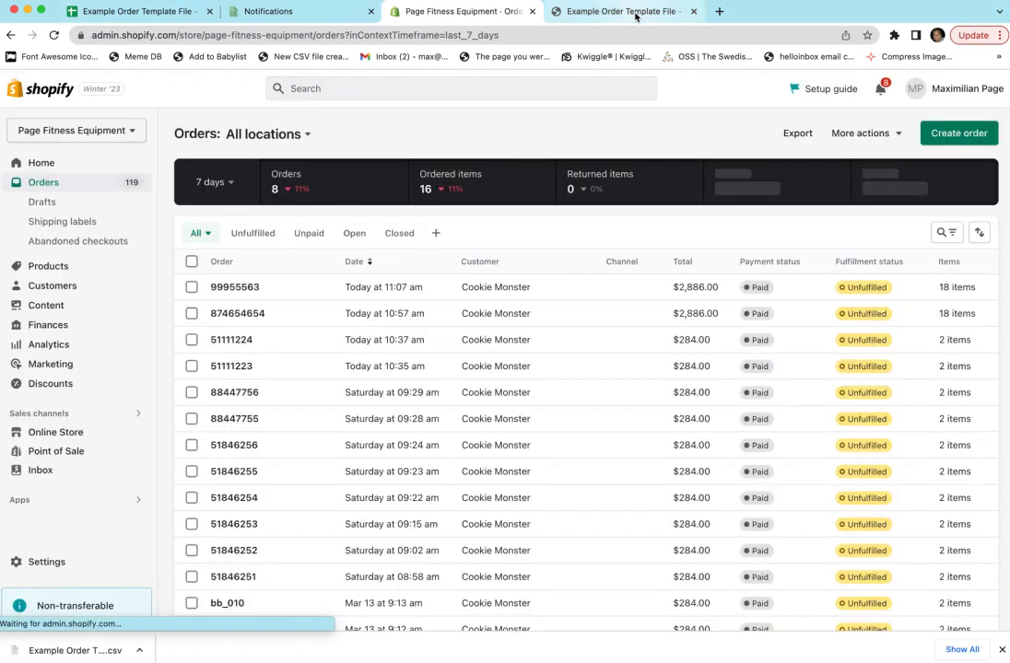
pyautogui.click(235, 288)
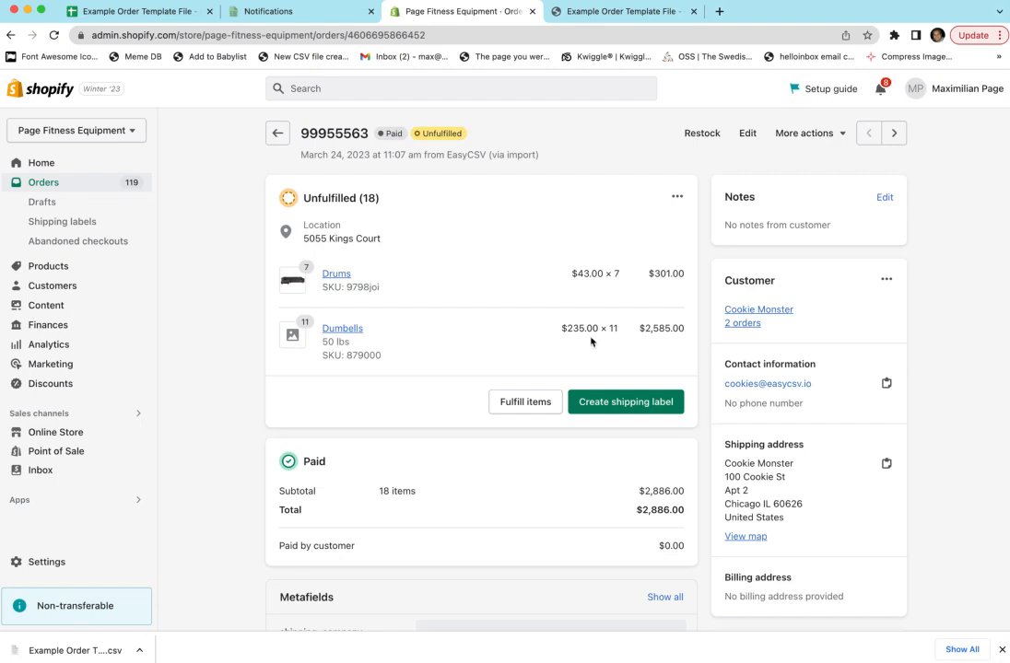
pyautogui.scroll(-3, 212, 338)
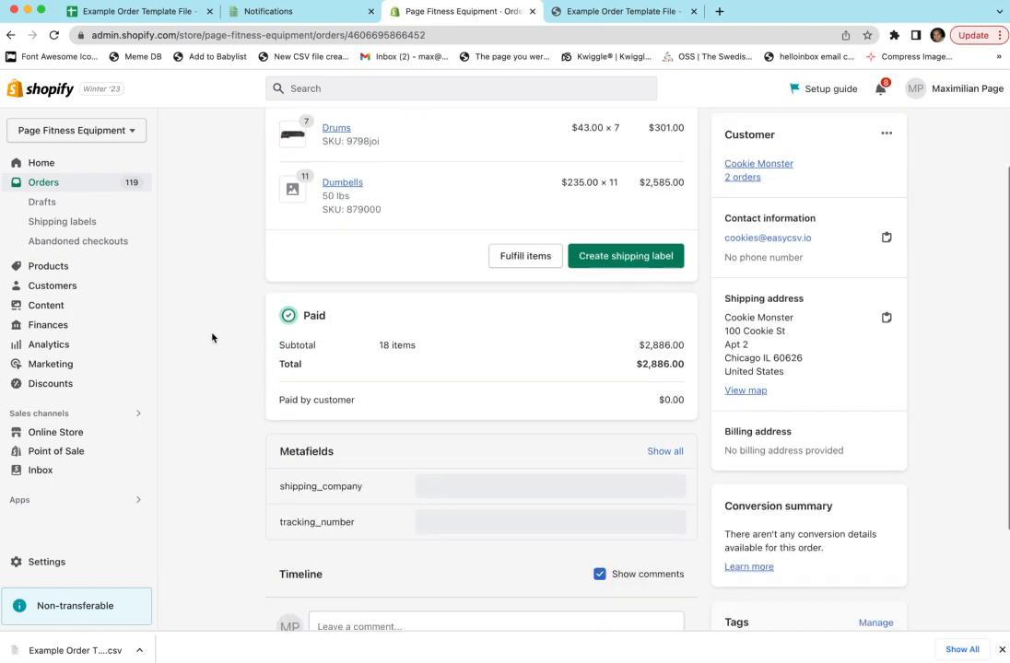
pyautogui.scroll(-3, 212, 336)
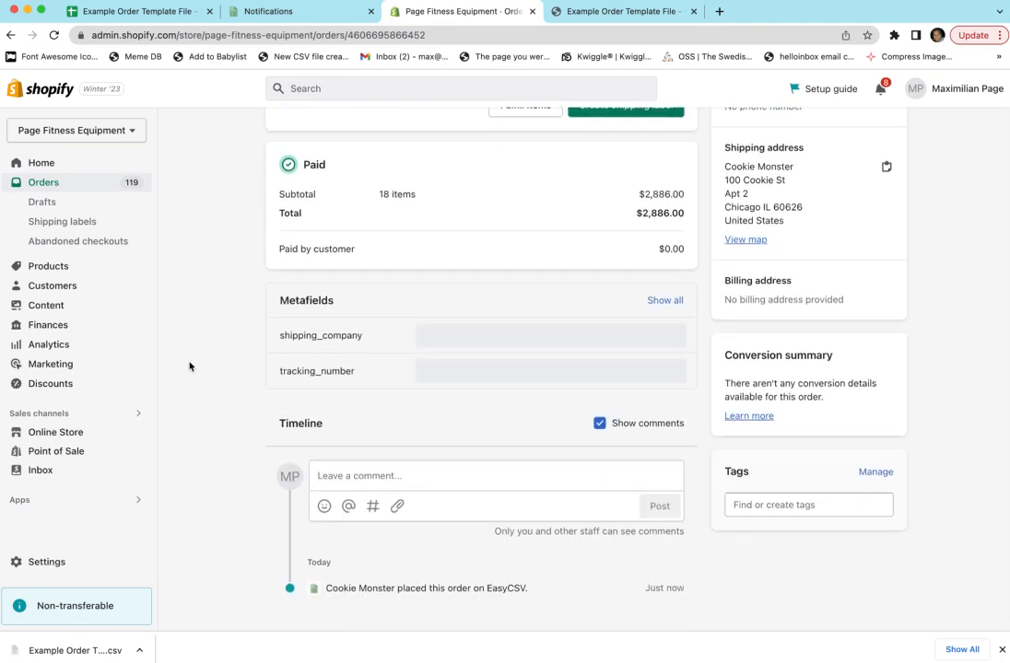
pyautogui.scroll(3, 189, 366)
pyautogui.scroll(-3, 189, 365)
pyautogui.scroll(3, 244, 513)
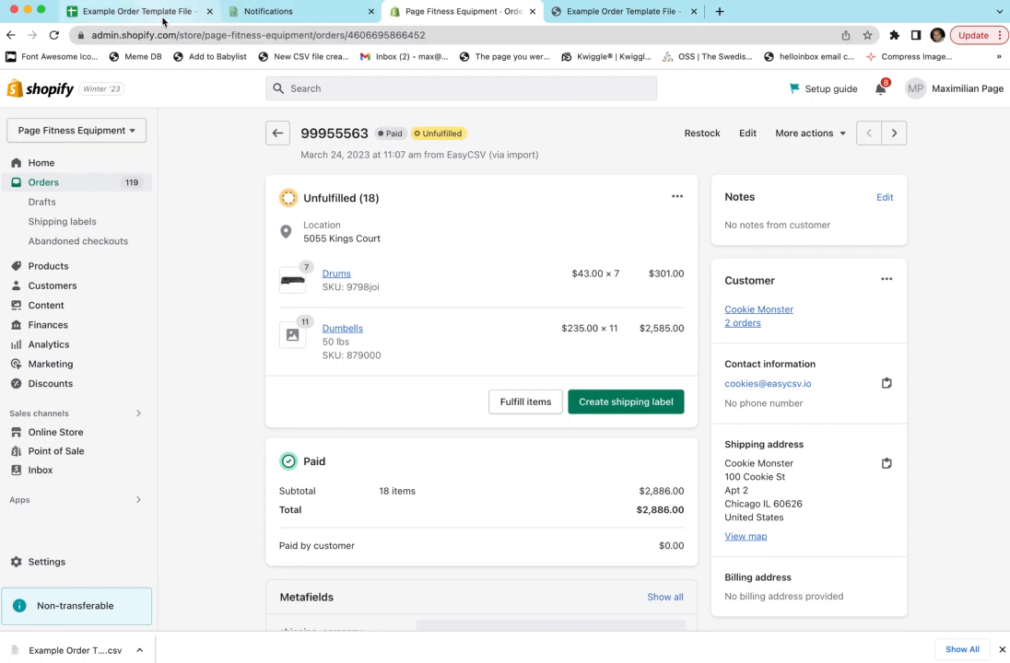
# Return from Notifications to the EasyCSV import page, and check the first row's email cell D2 in the template spreadsheet
pyautogui.click(271, 13)
pyautogui.click(37, 122)
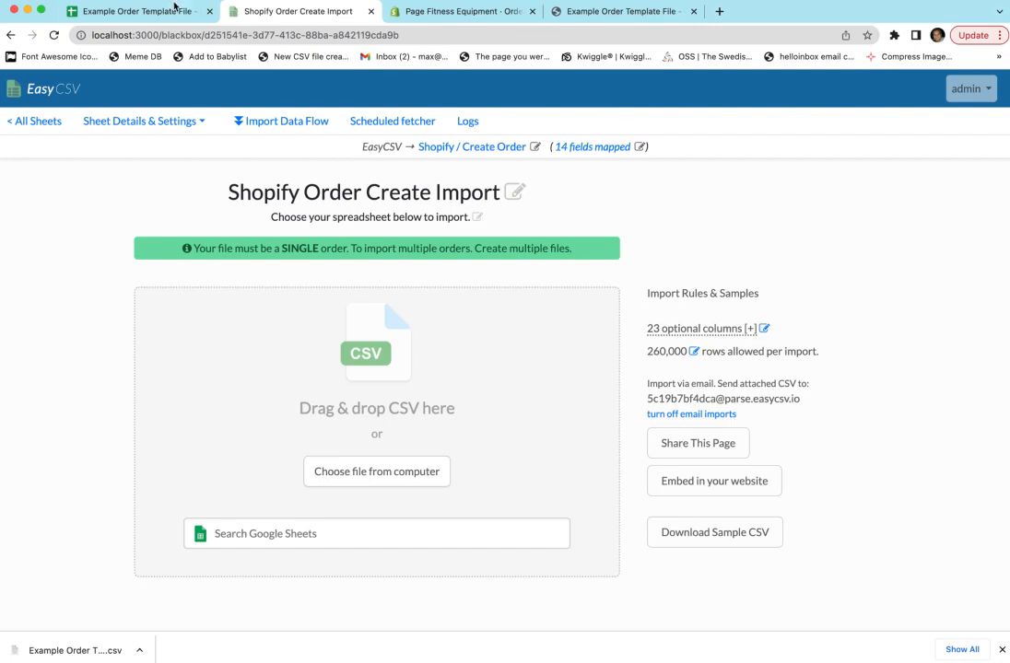
pyautogui.click(142, 12)
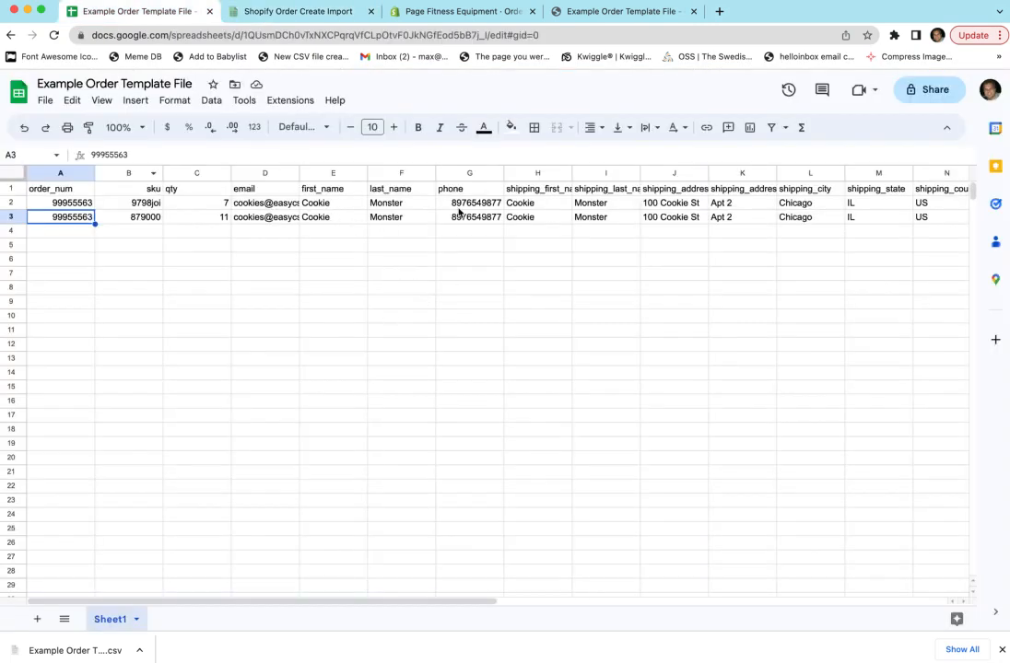
pyautogui.click(258, 202)
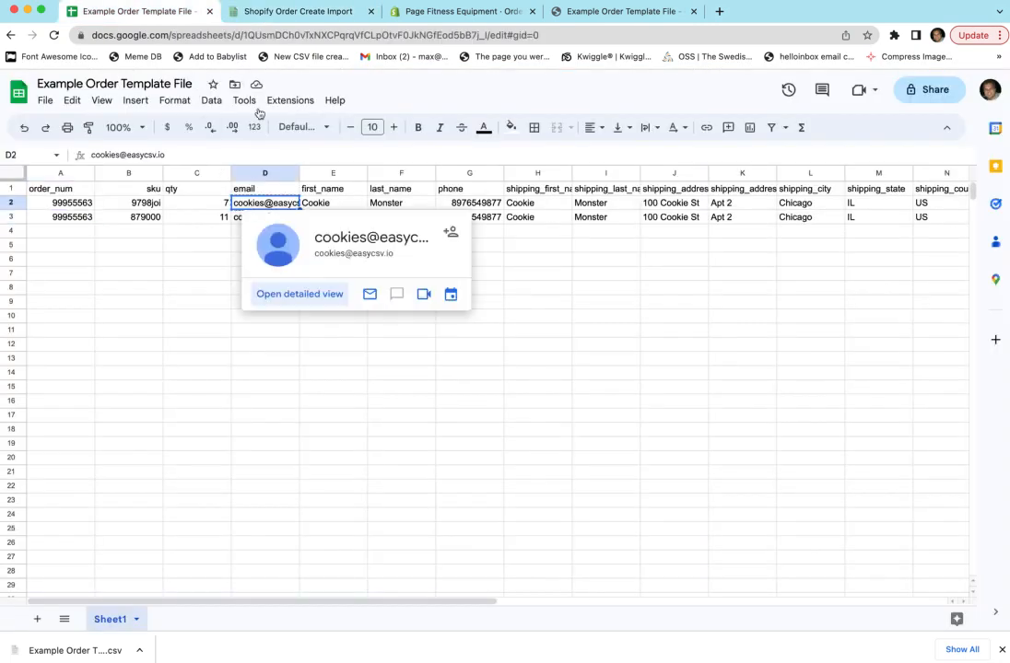
# Open the import page's Shopify field mappings and clear the email, Customer First Name and Customer Last Name mappings
pyautogui.click(223, 12)
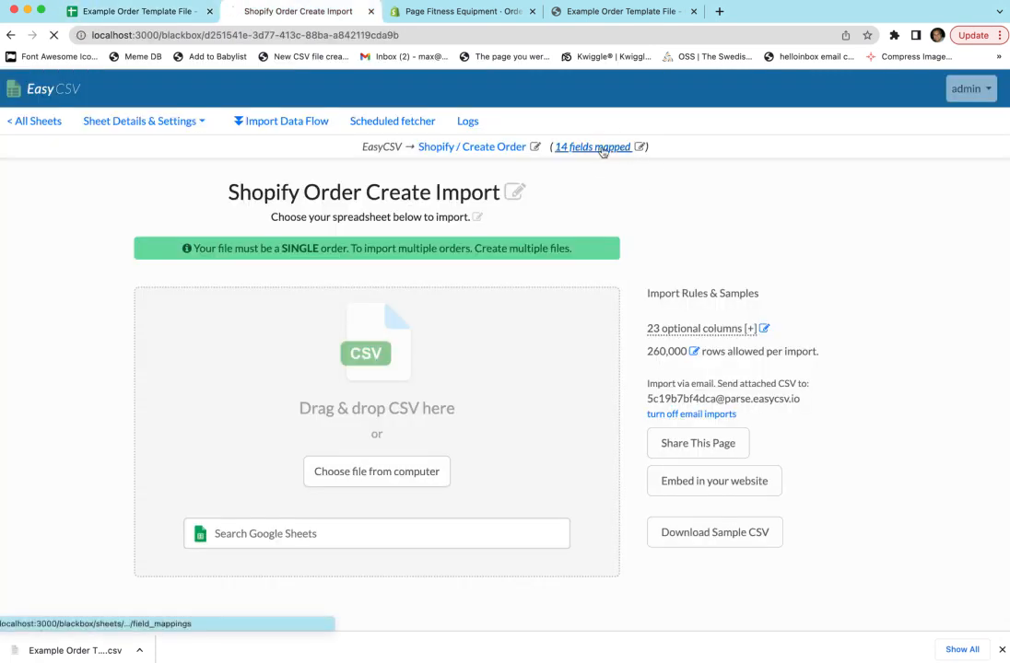
pyautogui.click(604, 144)
pyautogui.scroll(-5, 687, 391)
pyautogui.click(798, 332)
pyautogui.scroll(-6, 692, 455)
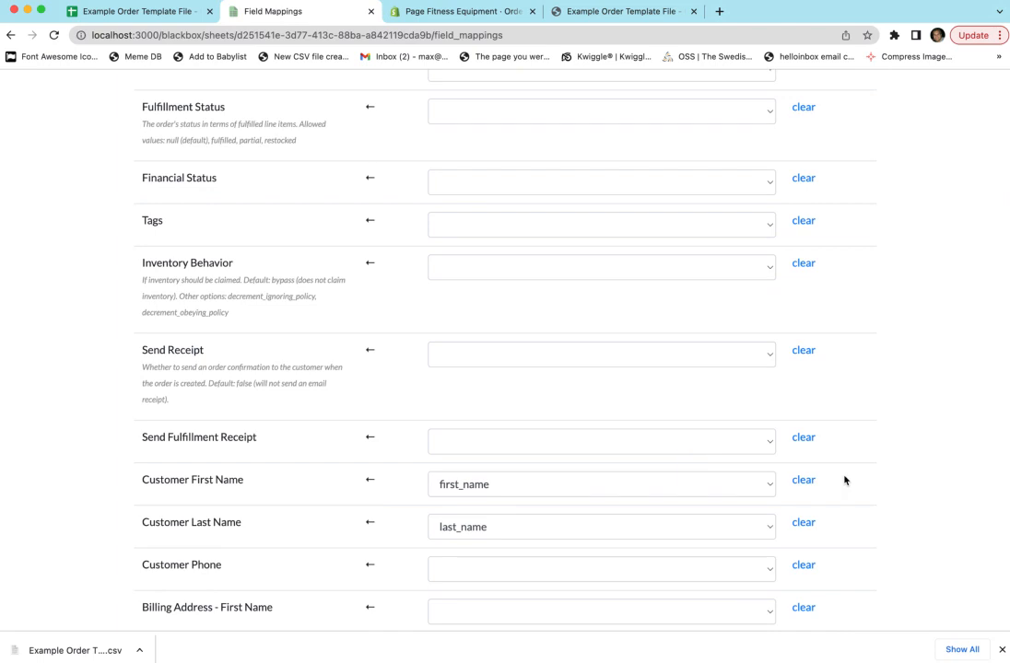
pyautogui.click(803, 491)
pyautogui.click(803, 526)
# Review the shipping address mappings and the remaining fields, and save the Shopify field mappings
pyautogui.scroll(-15, 751, 505)
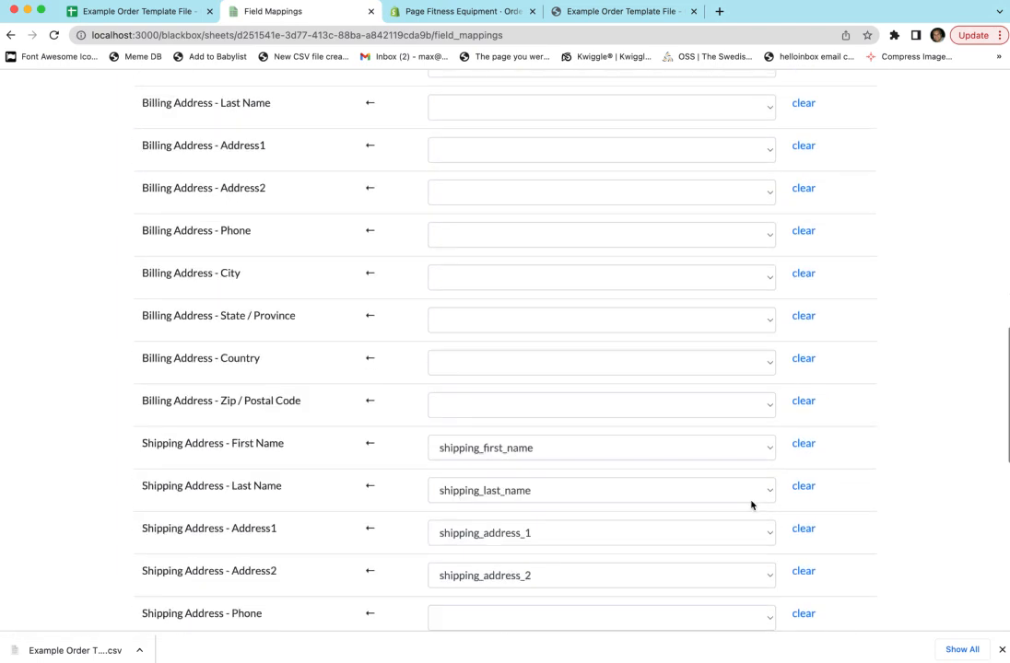
pyautogui.scroll(-1, 751, 506)
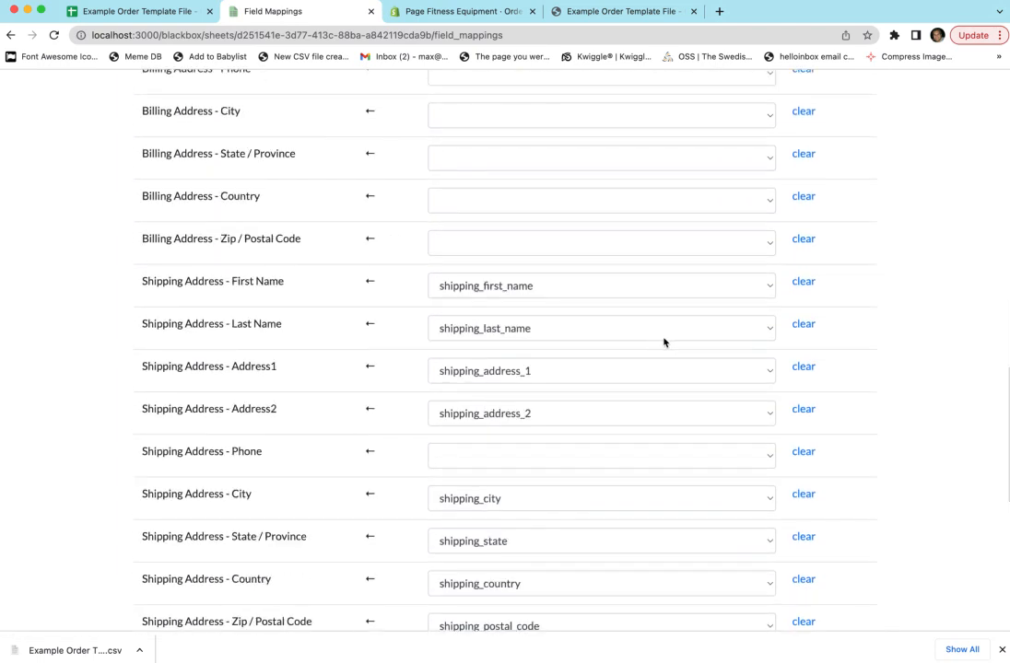
pyautogui.scroll(-2, 446, 300)
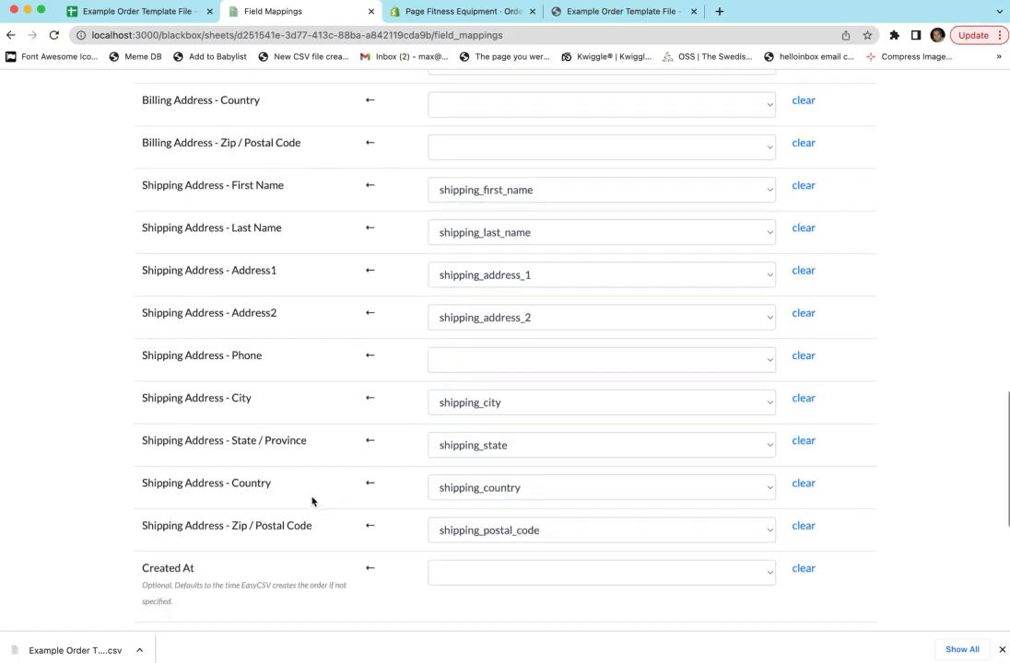
pyautogui.scroll(-8, 303, 504)
pyautogui.scroll(-2, 99, 628)
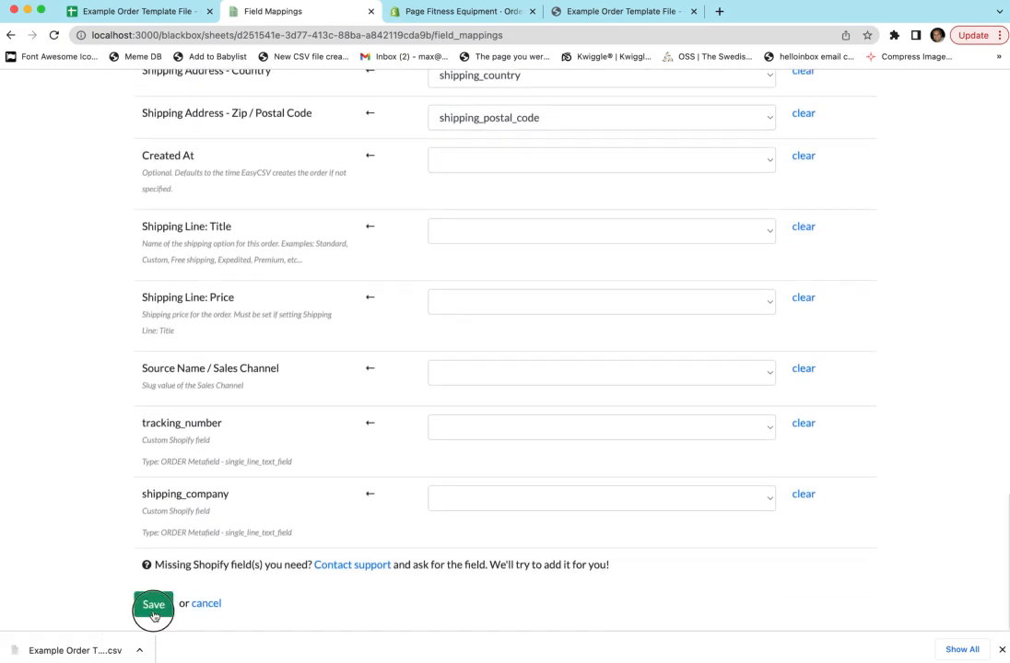
pyautogui.click(152, 606)
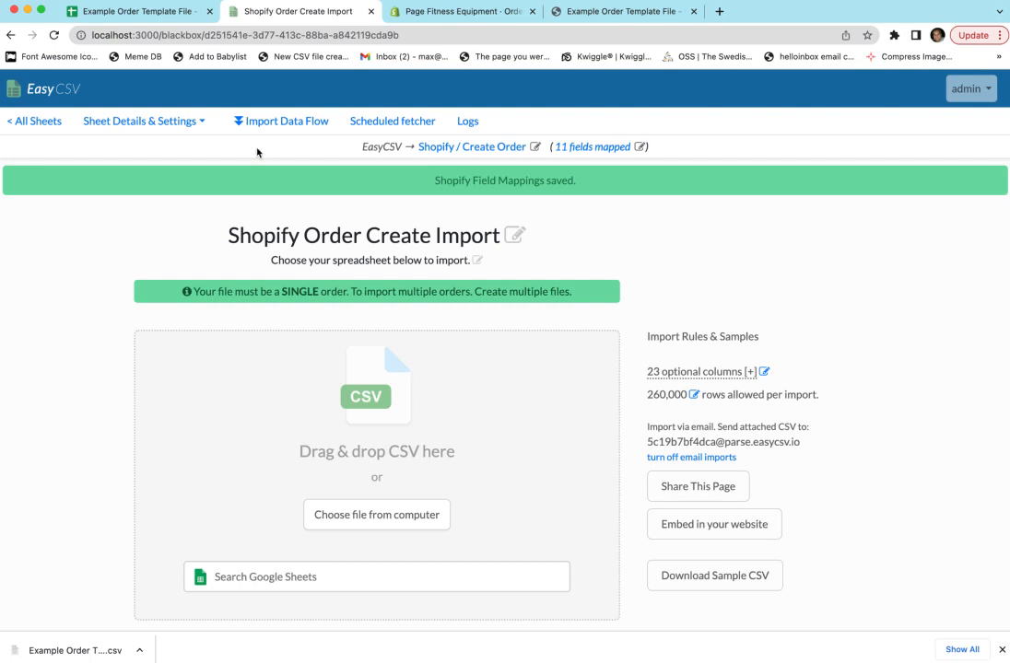
# Create a new virtual field from the import data flow, with customer_email as its output field key
pyautogui.click(268, 122)
pyautogui.scroll(-5, 99, 332)
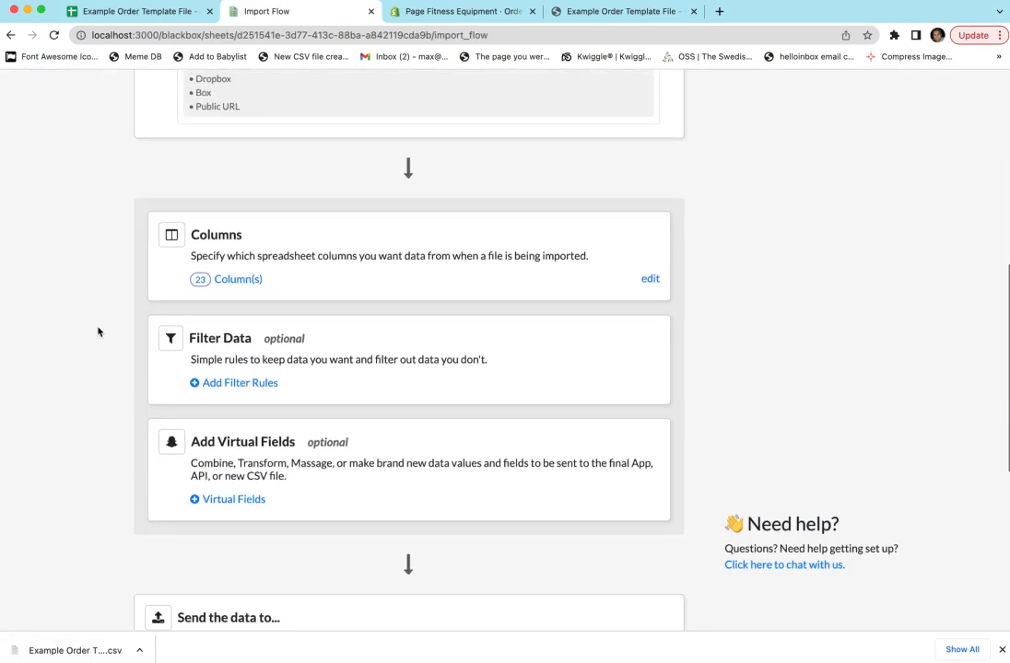
pyautogui.click(242, 443)
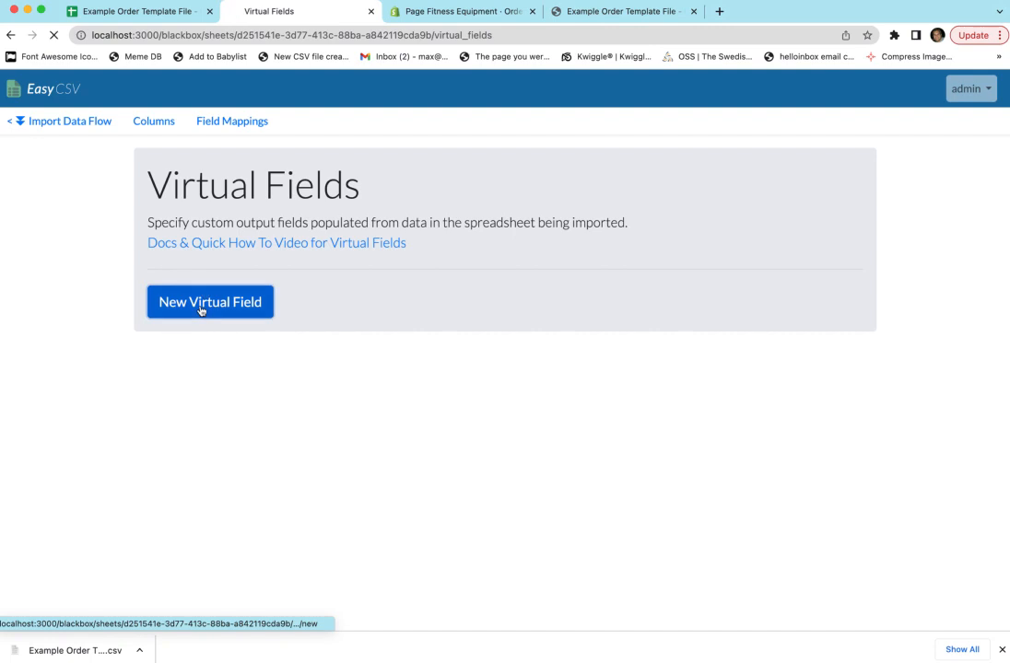
pyautogui.click(200, 304)
pyautogui.click(203, 254)
pyautogui.write('customers_email')
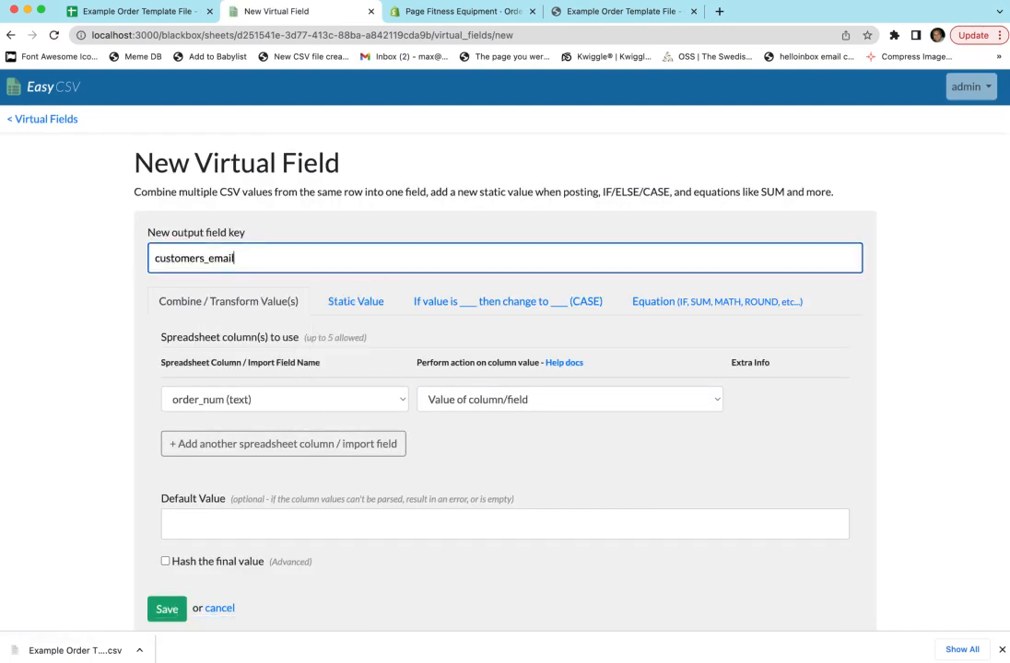
pyautogui.click(201, 259)
pyautogui.press('BackSpace')
# Give the virtual field a static value, using the email address copied from cell D2 of the template spreadsheet, and save it
pyautogui.click(351, 300)
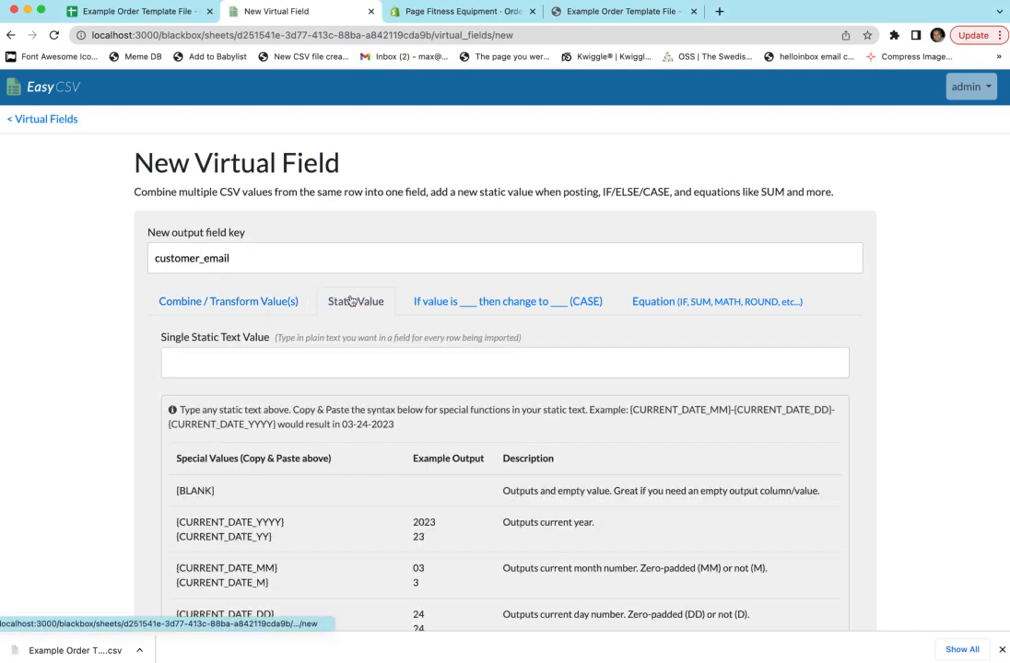
pyautogui.click(145, 11)
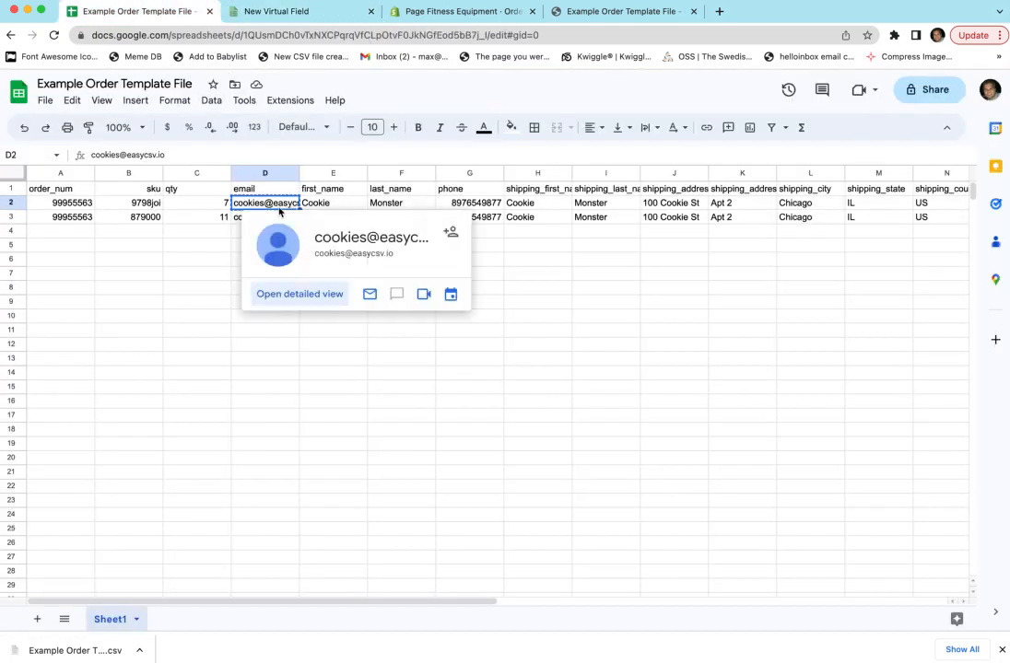
pyautogui.click(293, 13)
pyautogui.click(324, 360)
pyautogui.hotkey('ctrl', 'v')
pyautogui.scroll(-4, 61, 378)
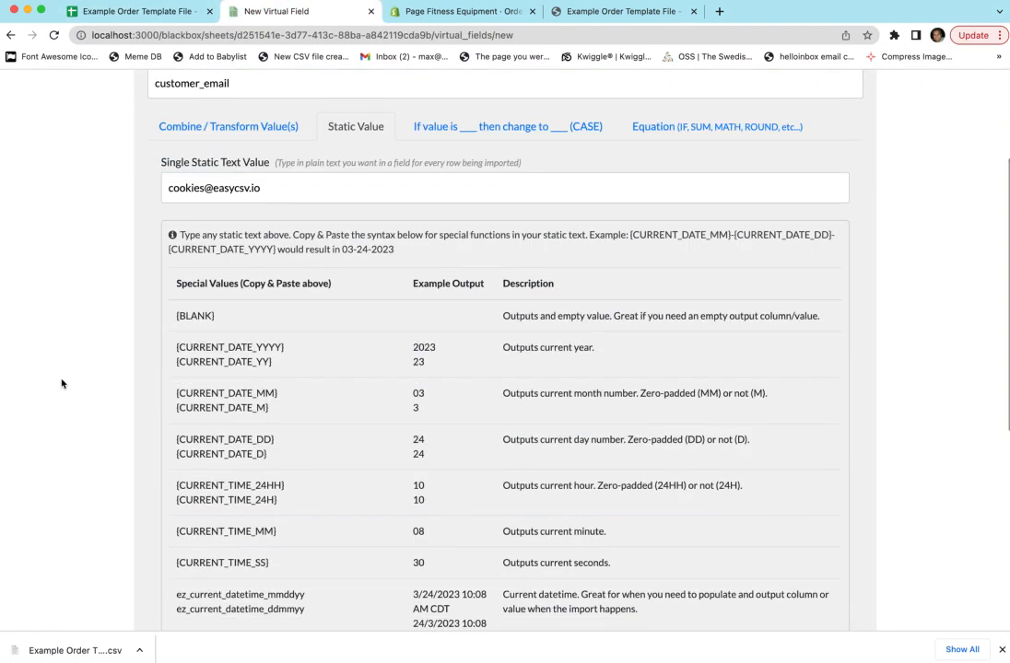
pyautogui.scroll(-5, 60, 383)
pyautogui.click(157, 578)
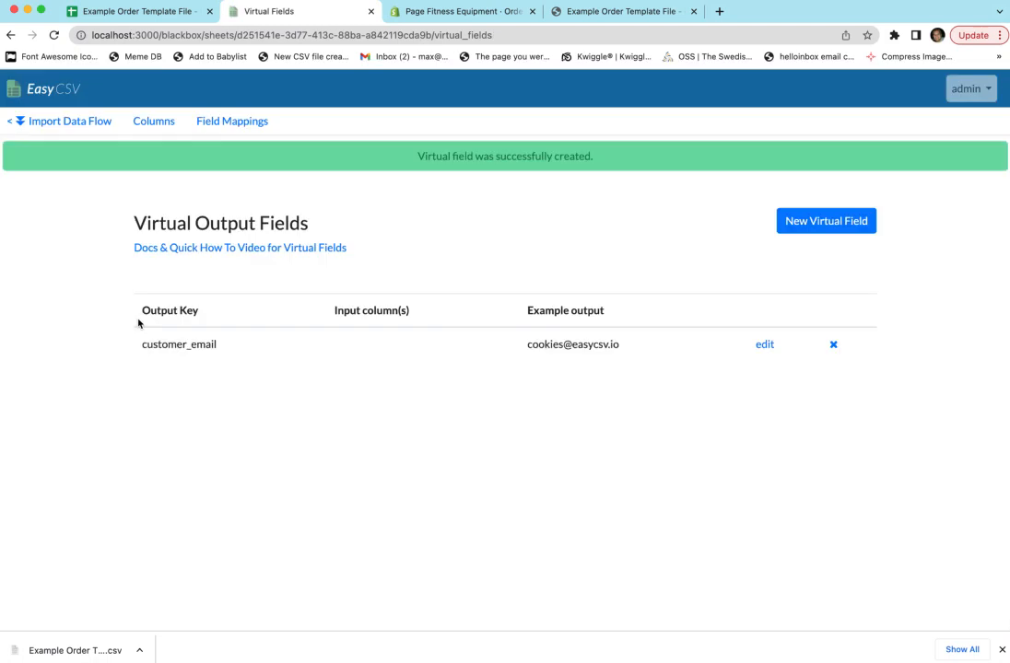
# Open the Shopify field mappings from the import data flow and map the Email field to the customer_email virtual field
pyautogui.click(92, 121)
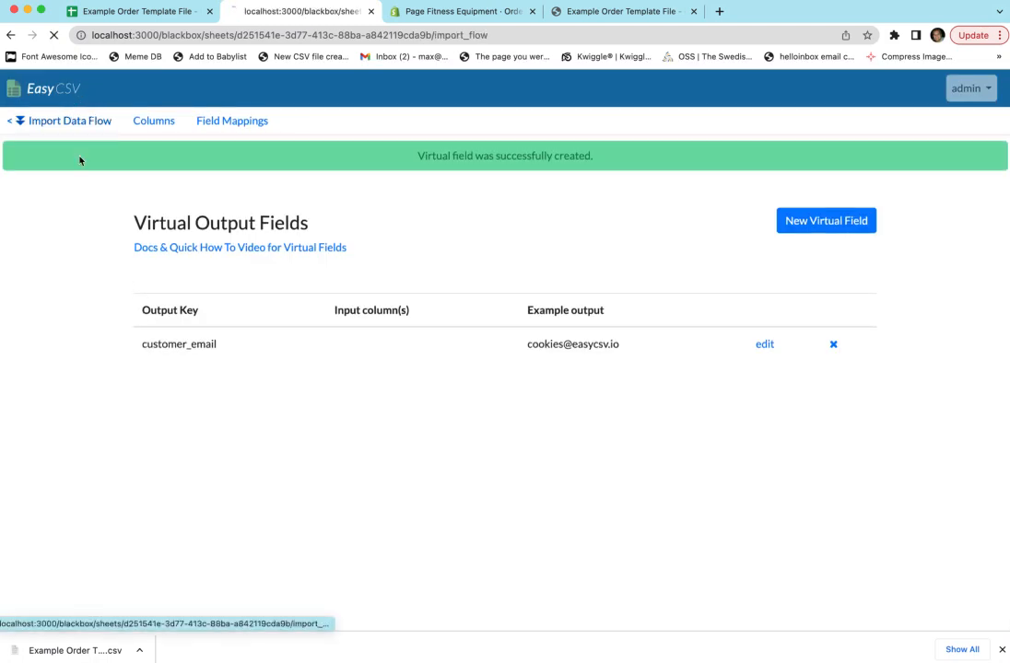
pyautogui.click(28, 120)
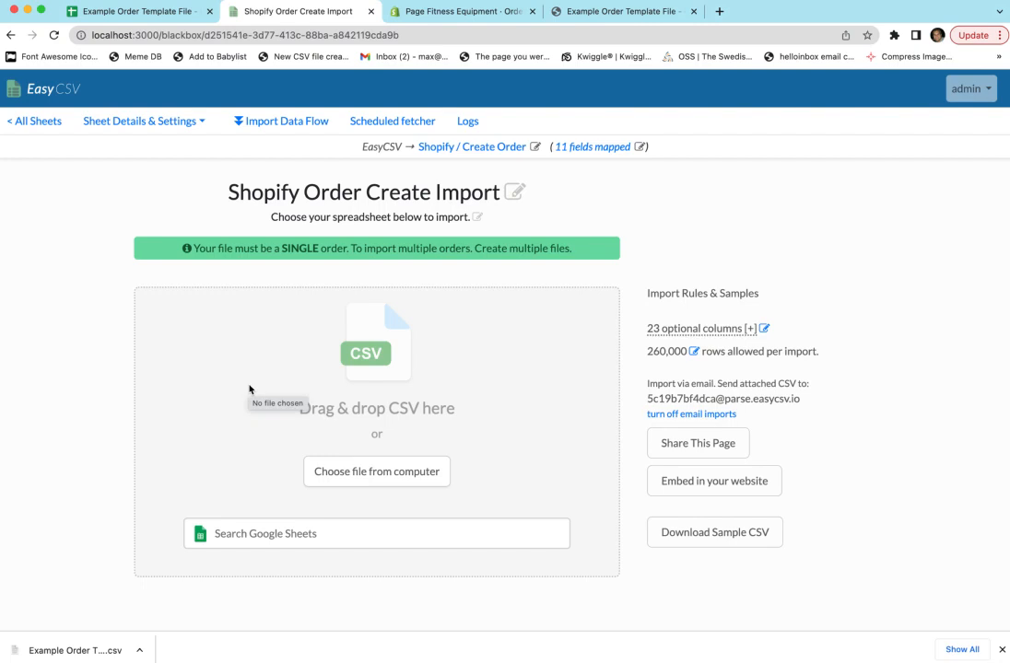
pyautogui.click(313, 123)
pyautogui.scroll(-10, 230, 252)
pyautogui.click(286, 471)
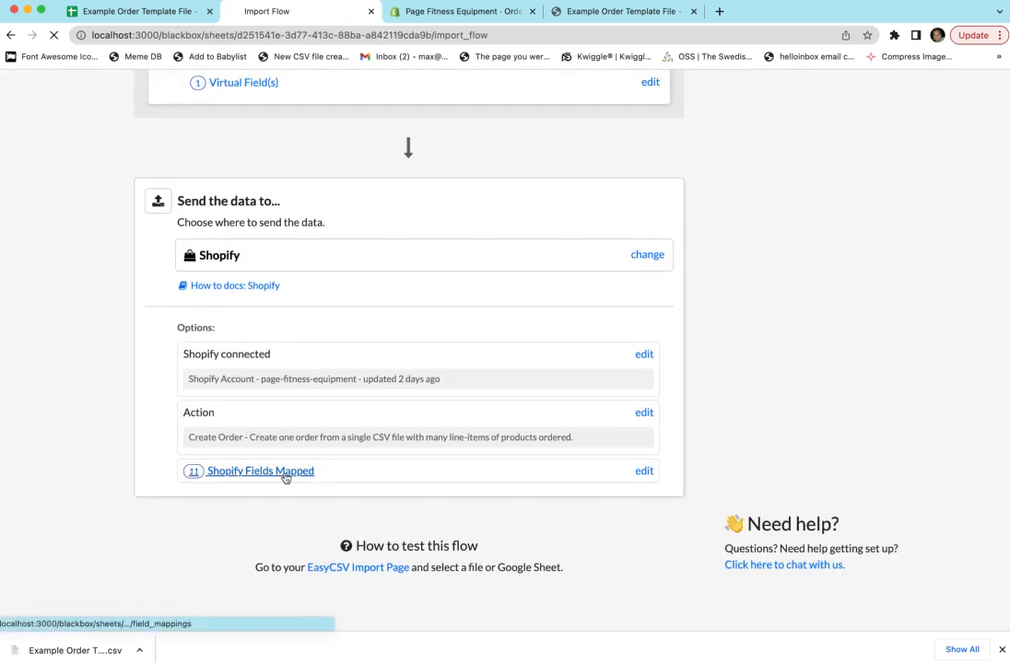
pyautogui.scroll(-3, 306, 468)
pyautogui.scroll(-5, 307, 465)
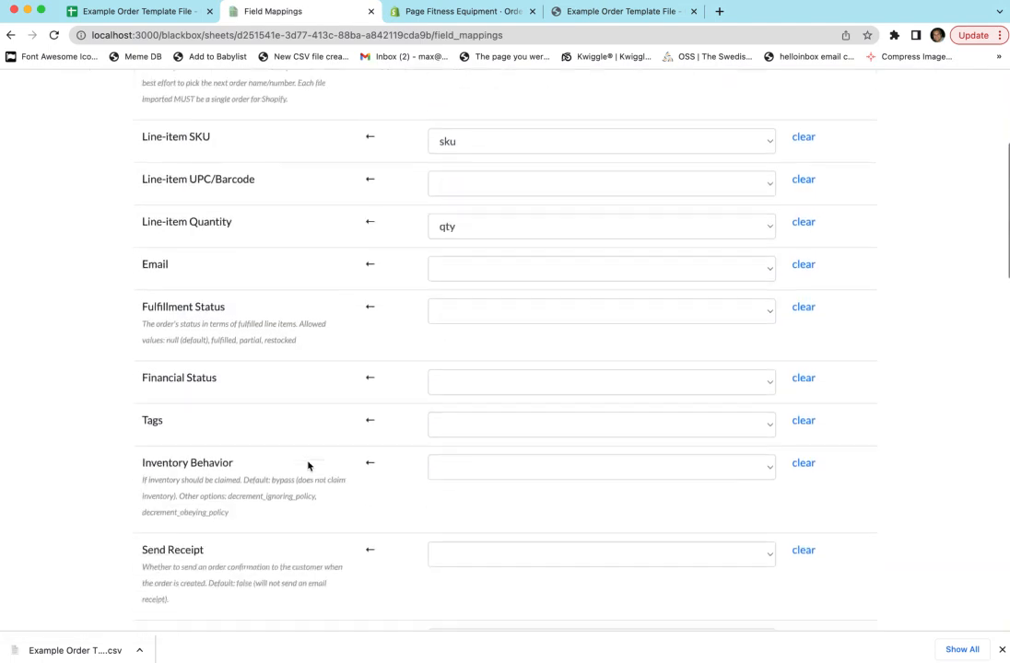
pyautogui.scroll(3, 308, 466)
pyautogui.click(435, 271)
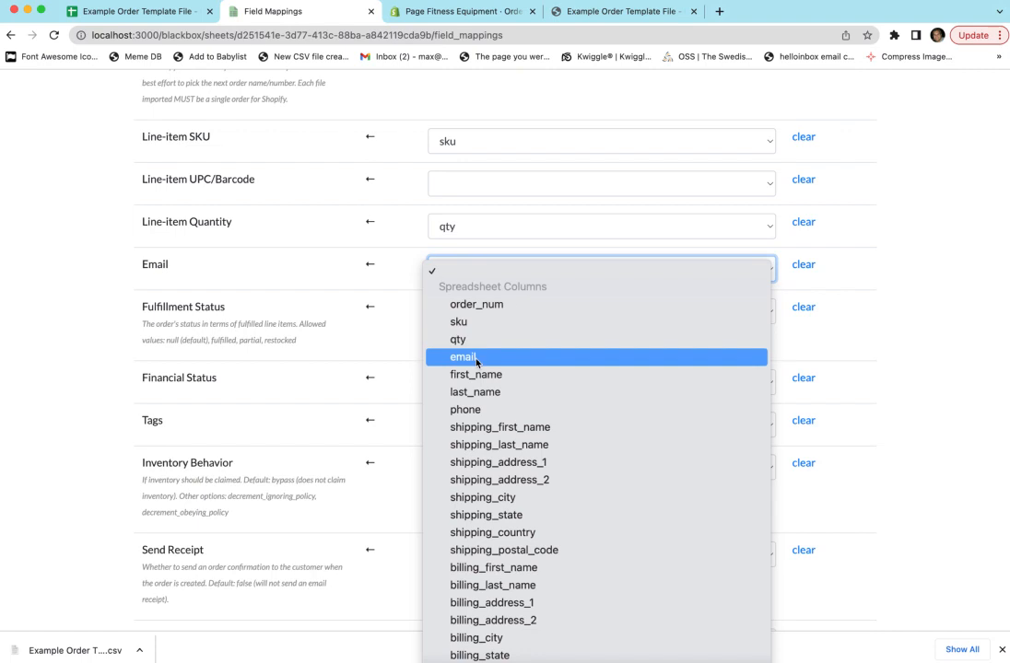
pyautogui.click(479, 661)
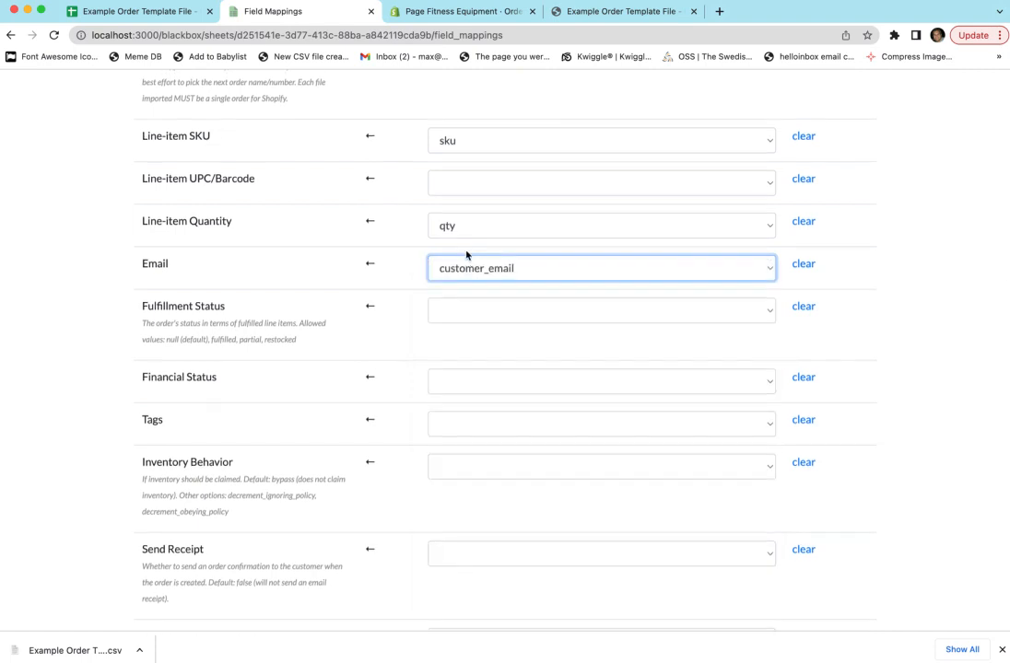
pyautogui.scroll(-1, 464, 259)
pyautogui.click(461, 268)
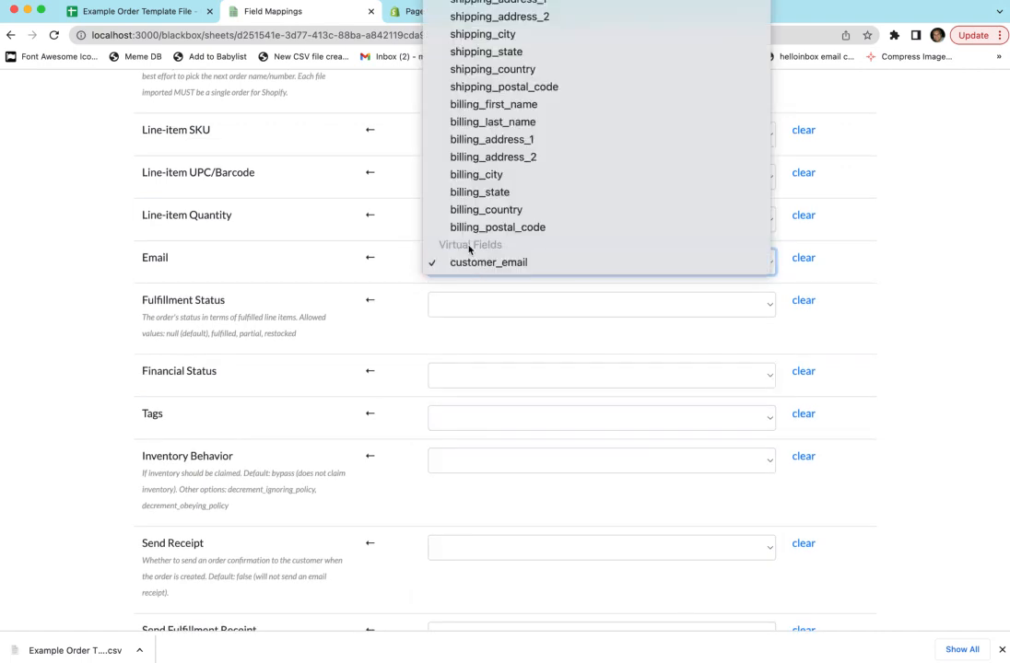
pyautogui.click(107, 273)
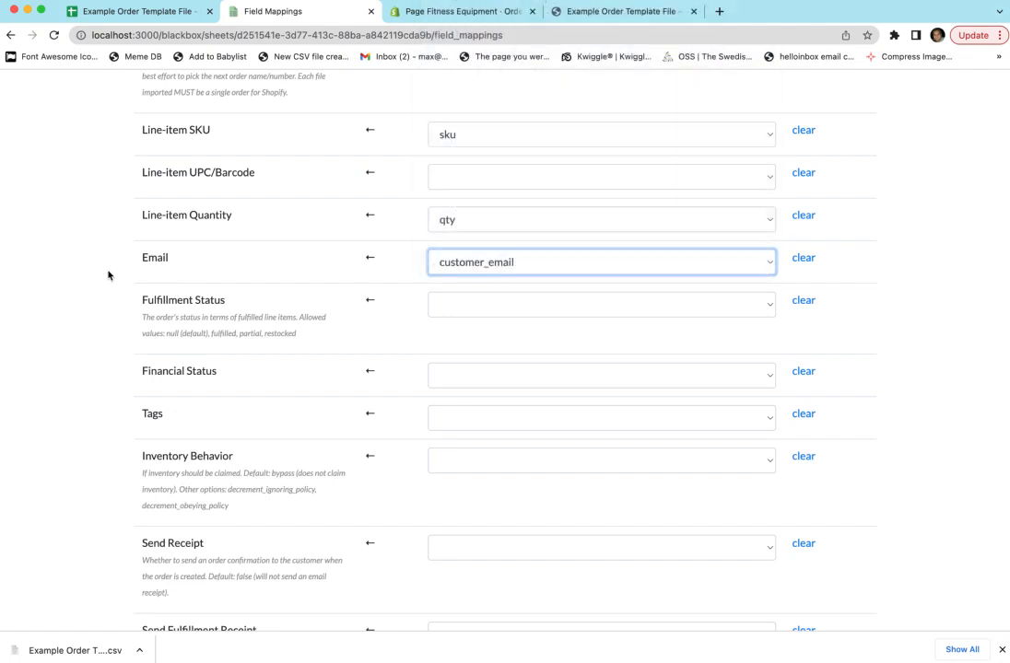
# Review the customer, billing, shipping and metafield mappings, and save the Shopify field mappings
pyautogui.scroll(-20, 107, 275)
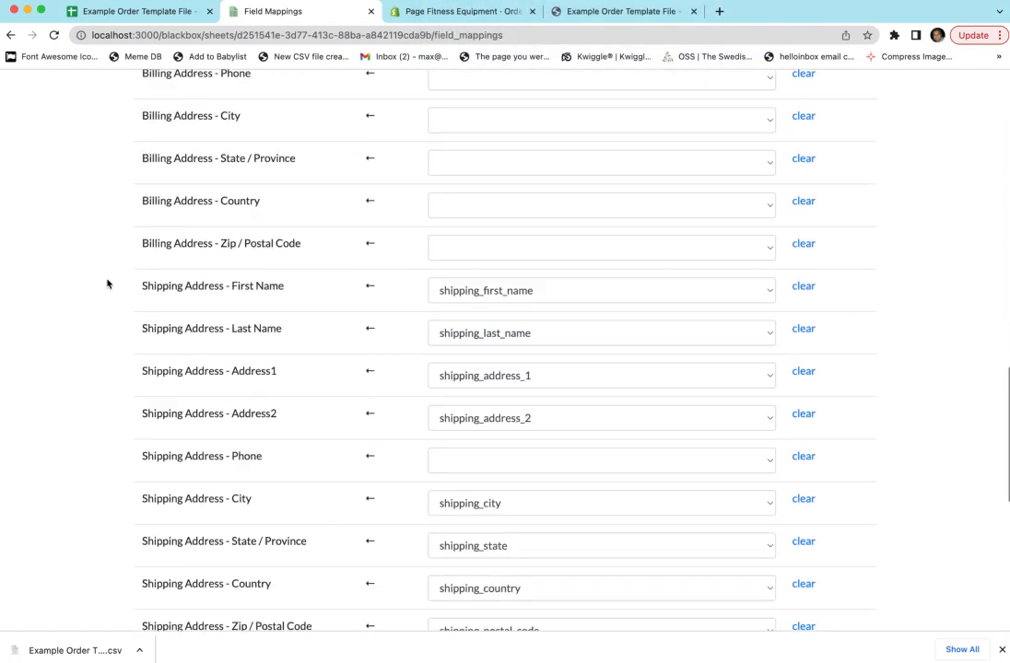
pyautogui.scroll(6, 387, 293)
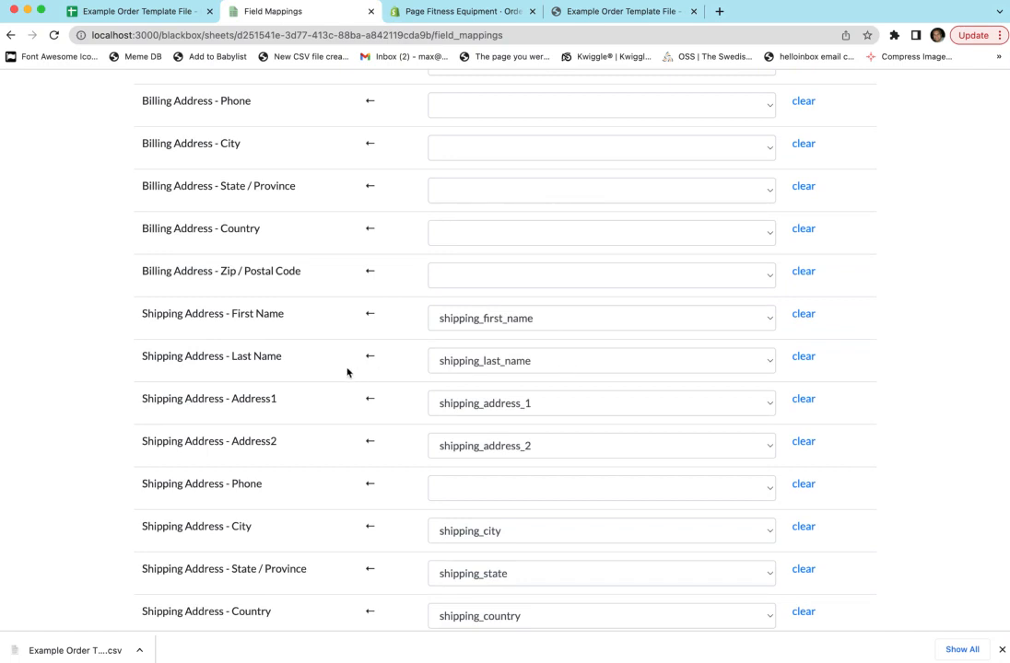
pyautogui.scroll(8, 353, 372)
pyautogui.scroll(4, 340, 302)
pyautogui.scroll(-20, 288, 415)
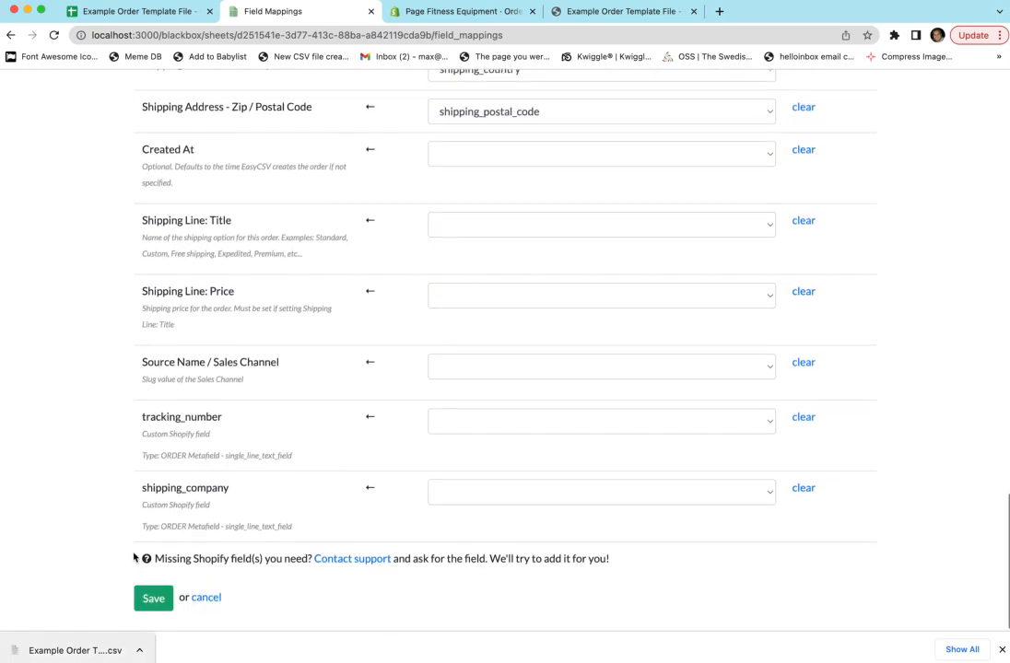
pyautogui.click(153, 599)
# Check the sku and qty columns, B1:C3, in the template spreadsheet and return to the EasyCSV import page
pyautogui.click(138, 11)
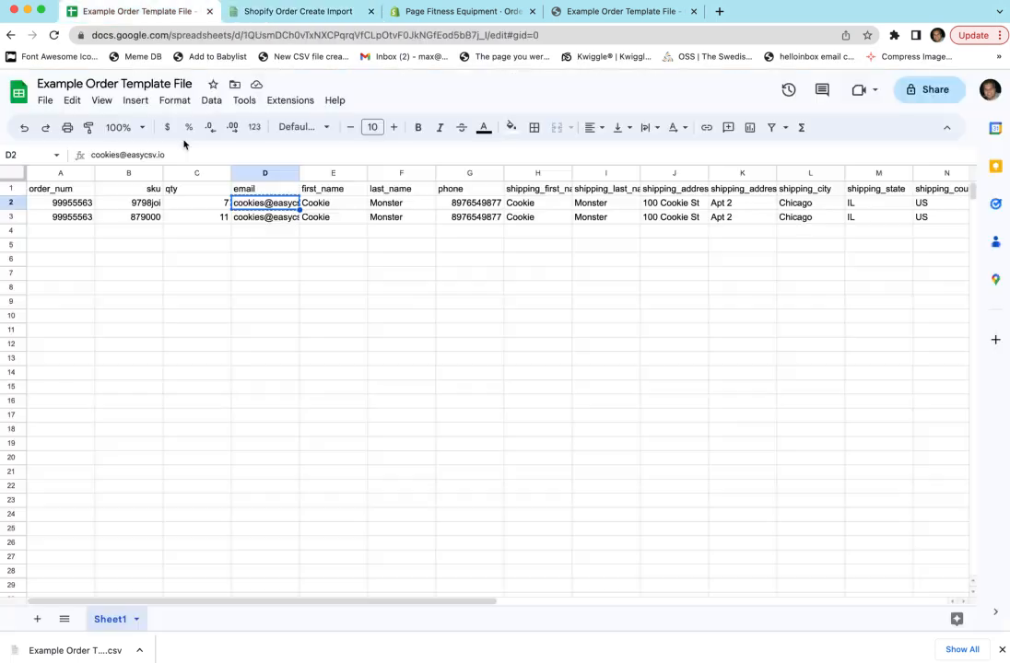
pyautogui.moveTo(144, 189); pyautogui.dragTo(213, 222)
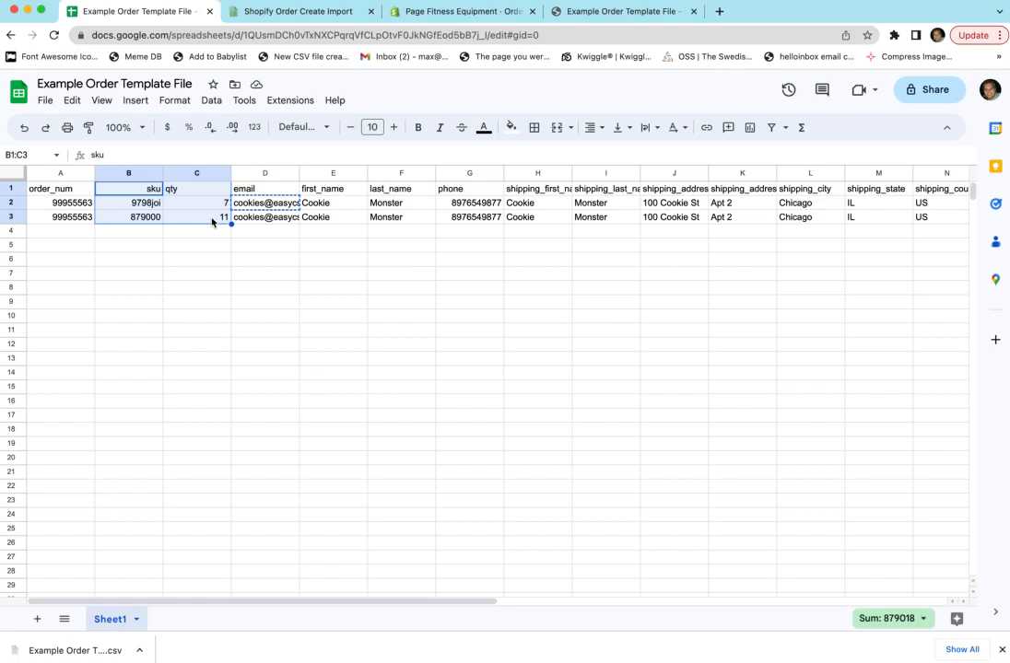
pyautogui.click(274, 20)
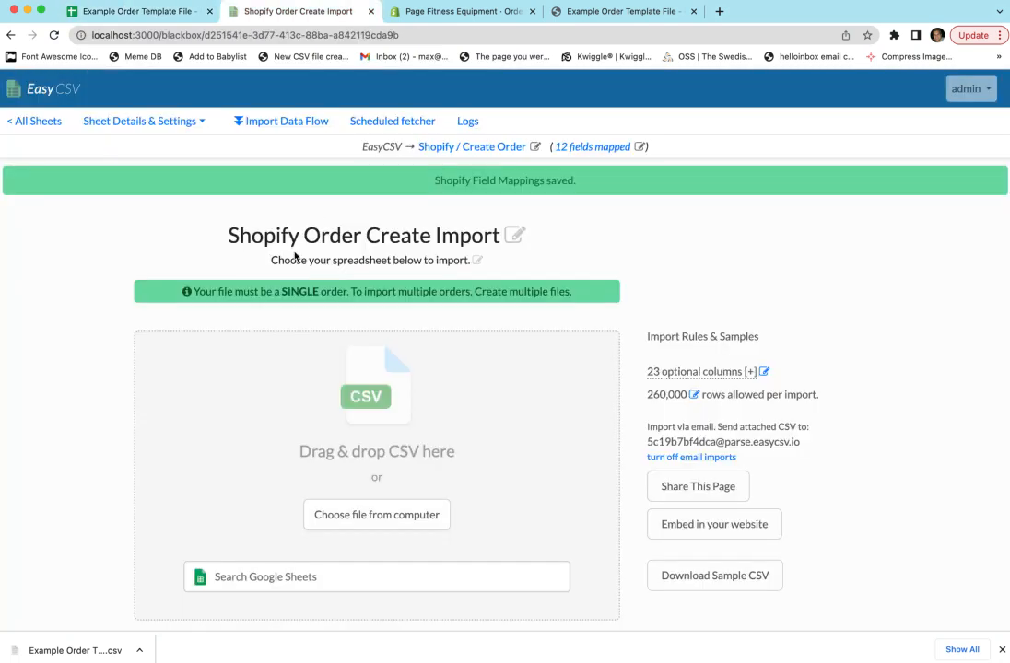
# Reopen the Shopify field mappings, examine which fields are mapped from Order Name down to the custom metafields, and return to the import page
pyautogui.click(315, 120)
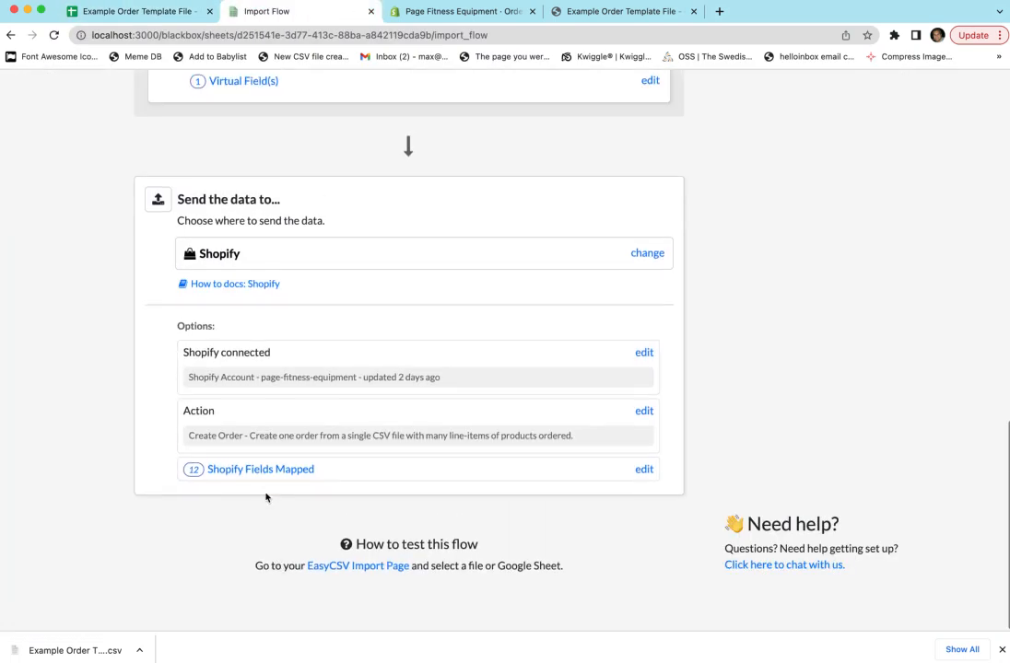
pyautogui.click(261, 467)
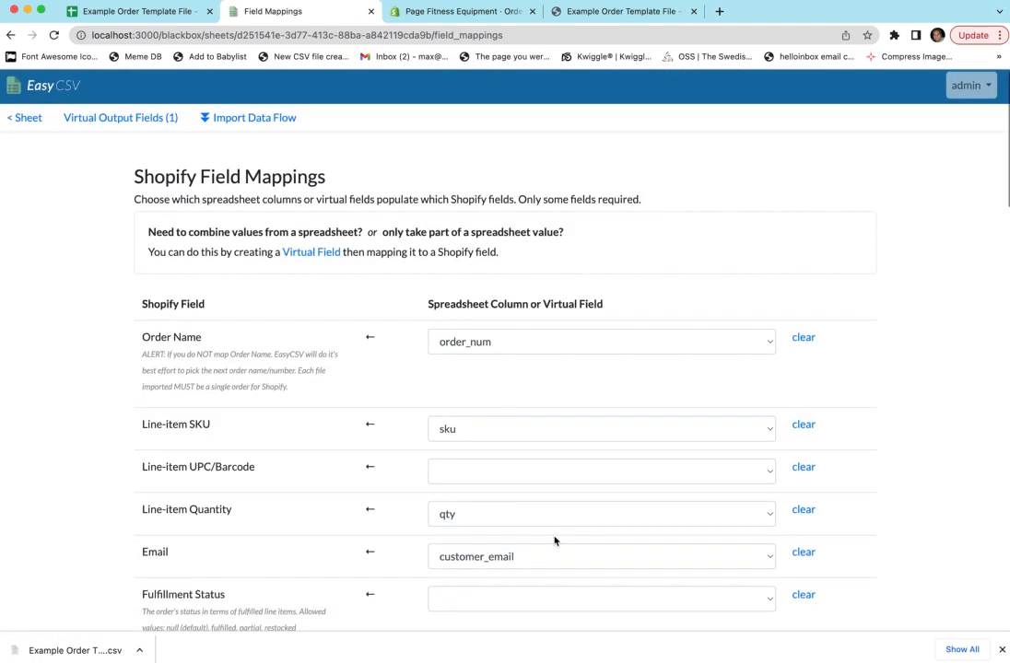
pyautogui.scroll(-1, 554, 541)
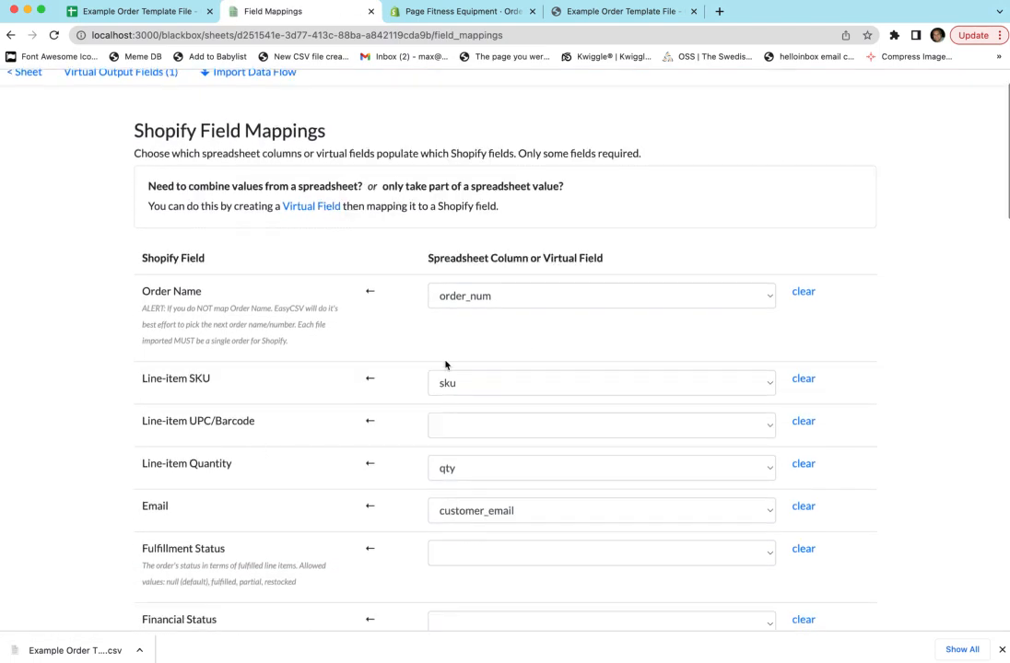
pyautogui.scroll(-13, 365, 467)
pyautogui.scroll(-8, 364, 469)
pyautogui.scroll(-4, 289, 469)
pyautogui.scroll(-6, 288, 471)
pyautogui.scroll(17, 296, 430)
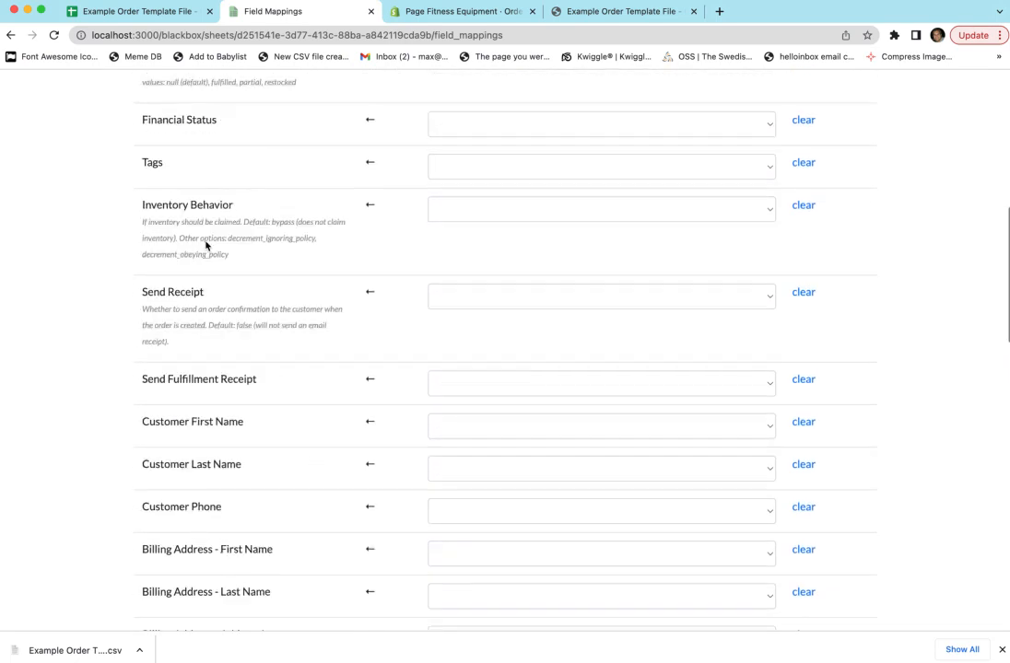
pyautogui.scroll(10, 296, 429)
pyautogui.click(27, 124)
pyautogui.moveTo(296, 199); pyautogui.dragTo(367, 192)
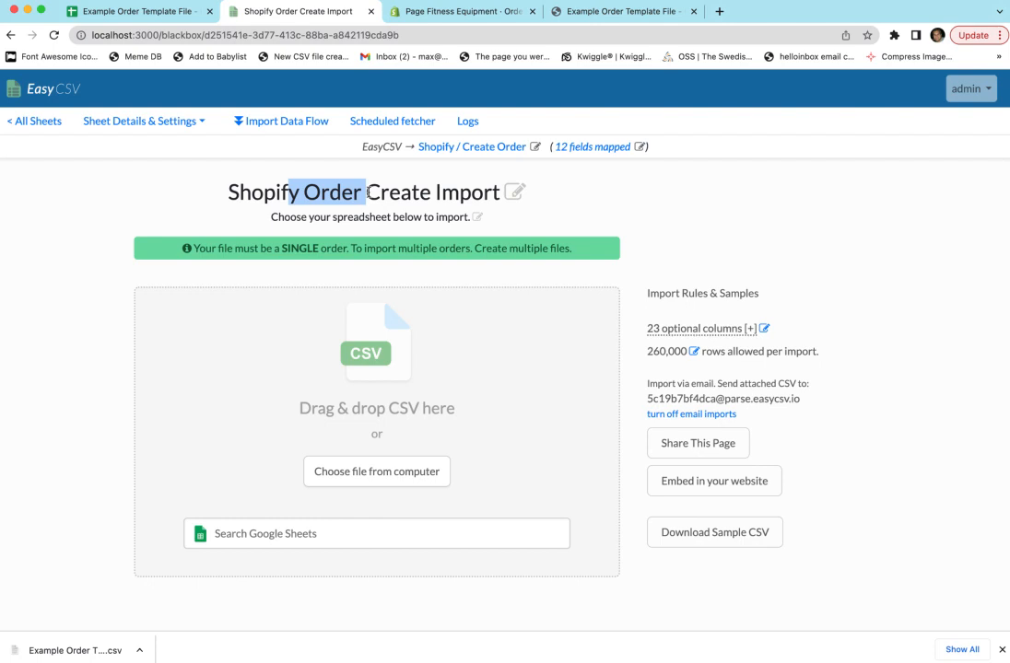
pyautogui.click(368, 192)
pyautogui.scroll(-3, 368, 193)
pyautogui.scroll(3, 368, 195)
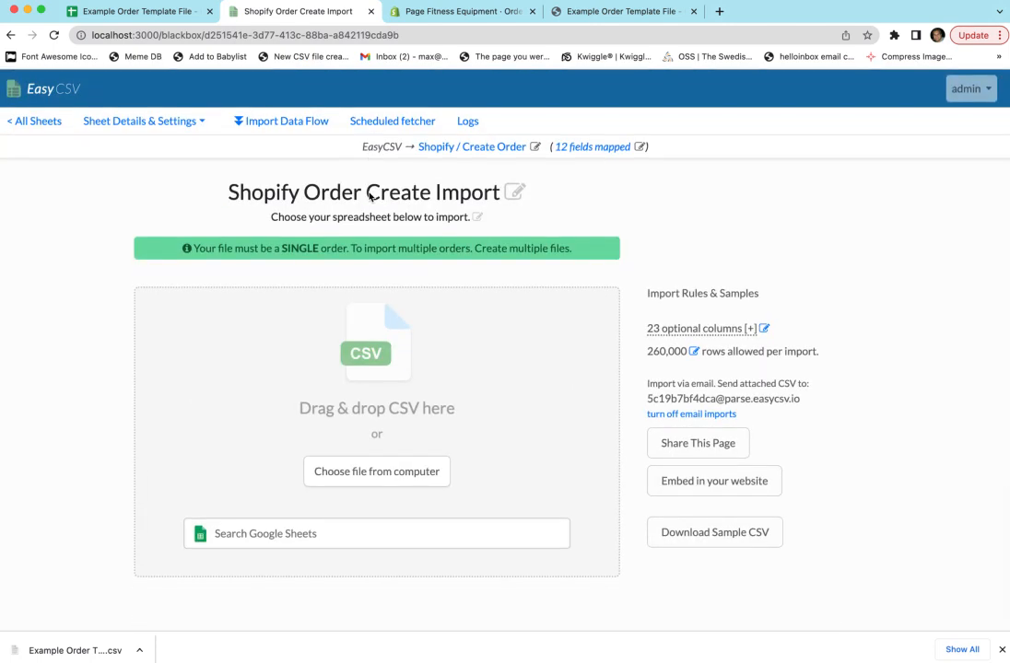
# Review the import data flow's file source and automation options, look at the scheduled download setup, and return to the import page
pyautogui.click(282, 126)
pyautogui.scroll(-4, 344, 410)
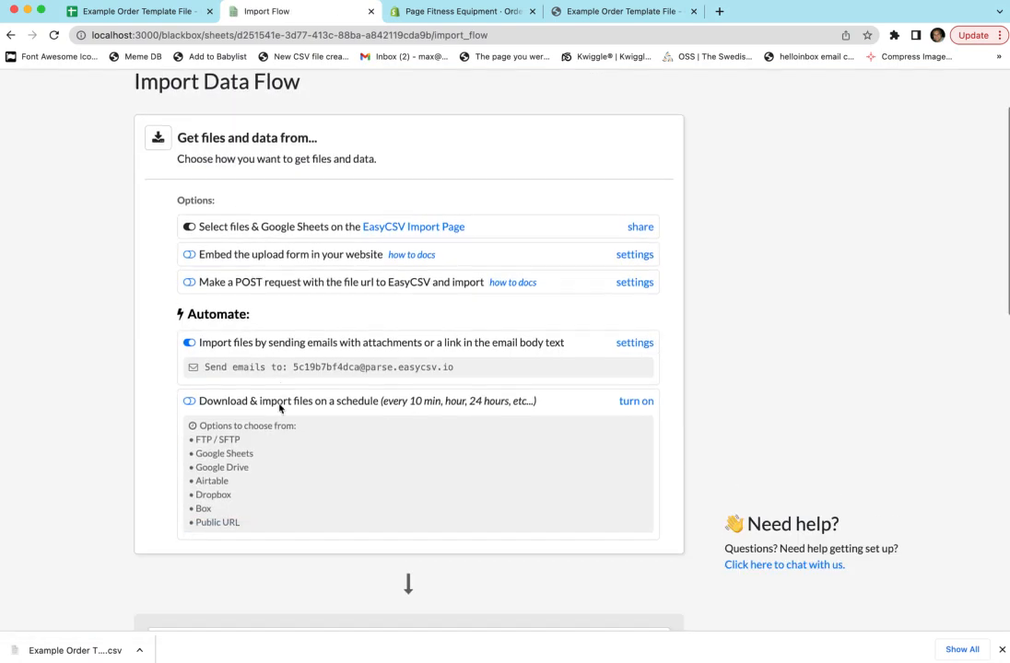
pyautogui.click(624, 304)
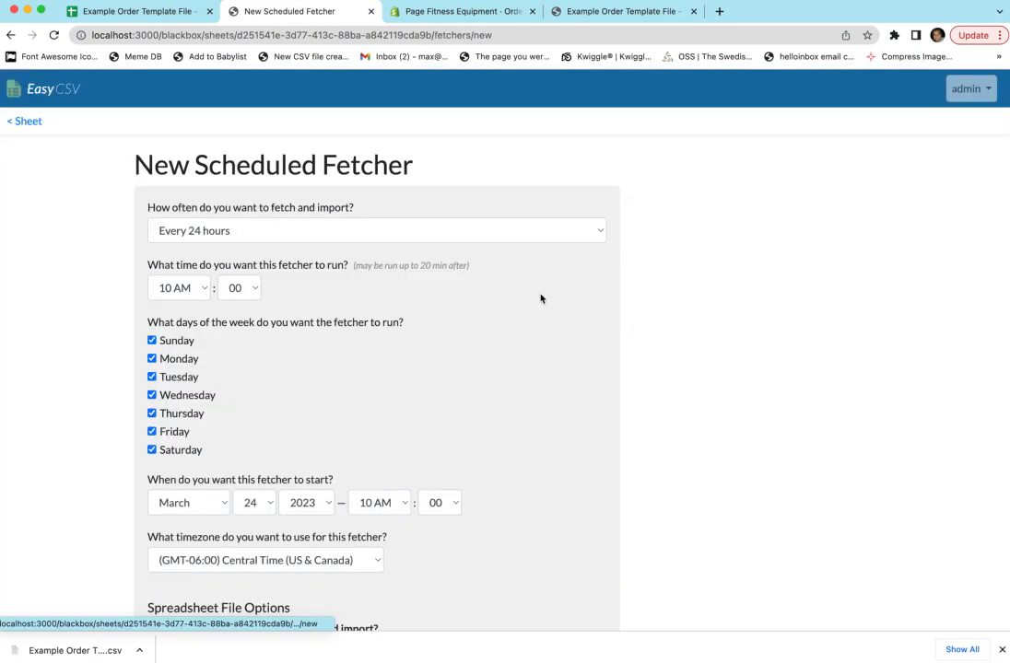
pyautogui.click(10, 35)
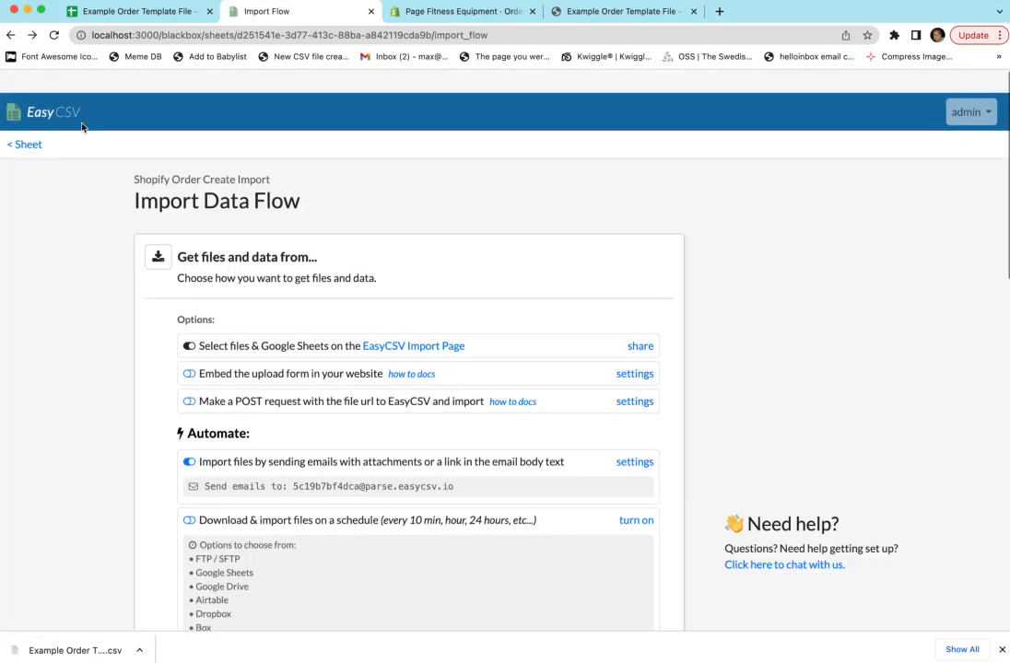
pyautogui.click(31, 123)
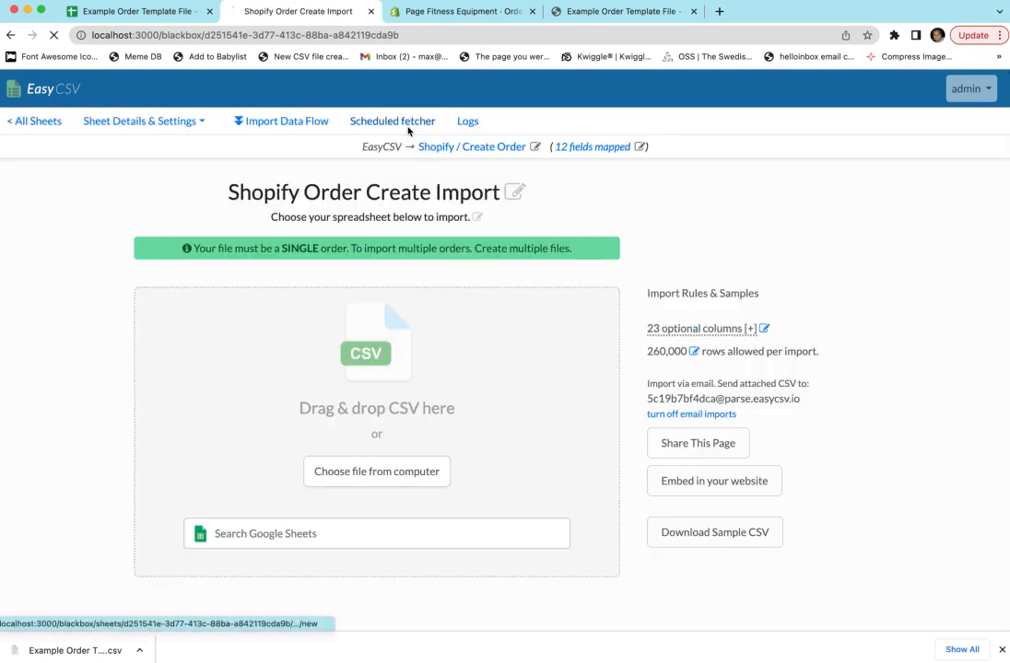
# Open the new scheduled fetcher form and look through the available fetch frequencies without changing the selection
pyautogui.click(411, 124)
pyautogui.scroll(-4, 238, 240)
pyautogui.scroll(3, 239, 242)
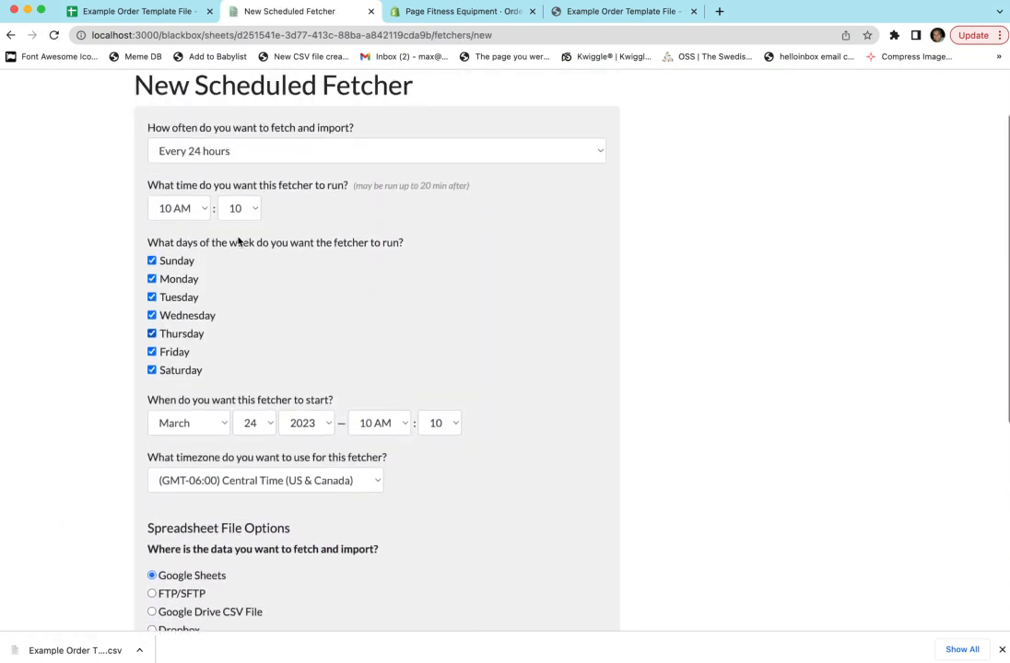
pyautogui.click(234, 164)
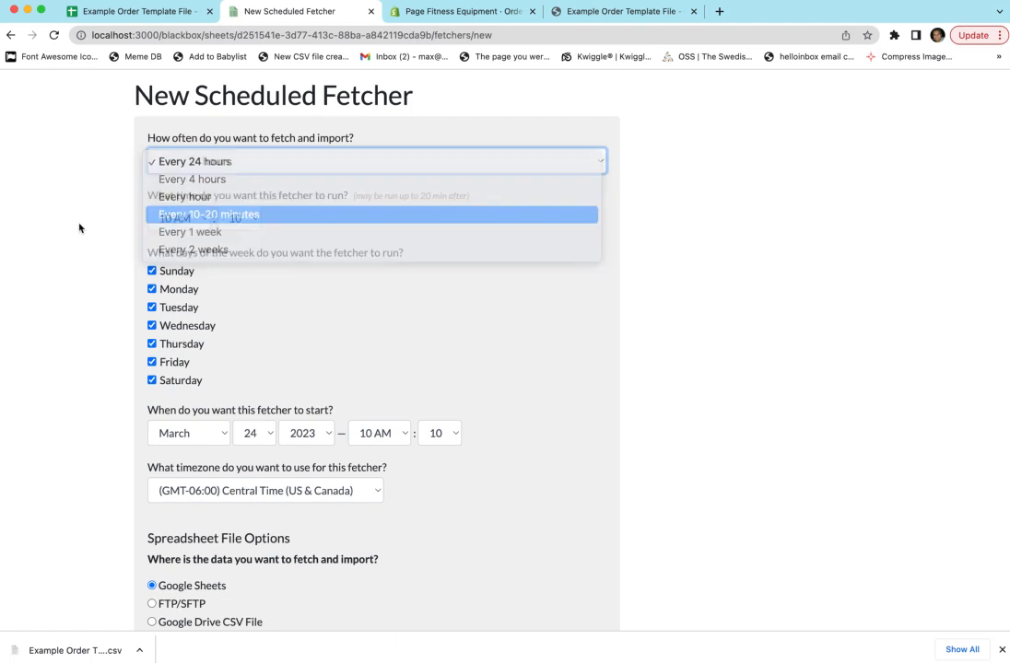
pyautogui.click(80, 226)
# Choose FTP/SFTP as the scheduled fetcher's data source and review its connection, file path and filename settings
pyautogui.scroll(-3, 80, 226)
pyautogui.click(183, 351)
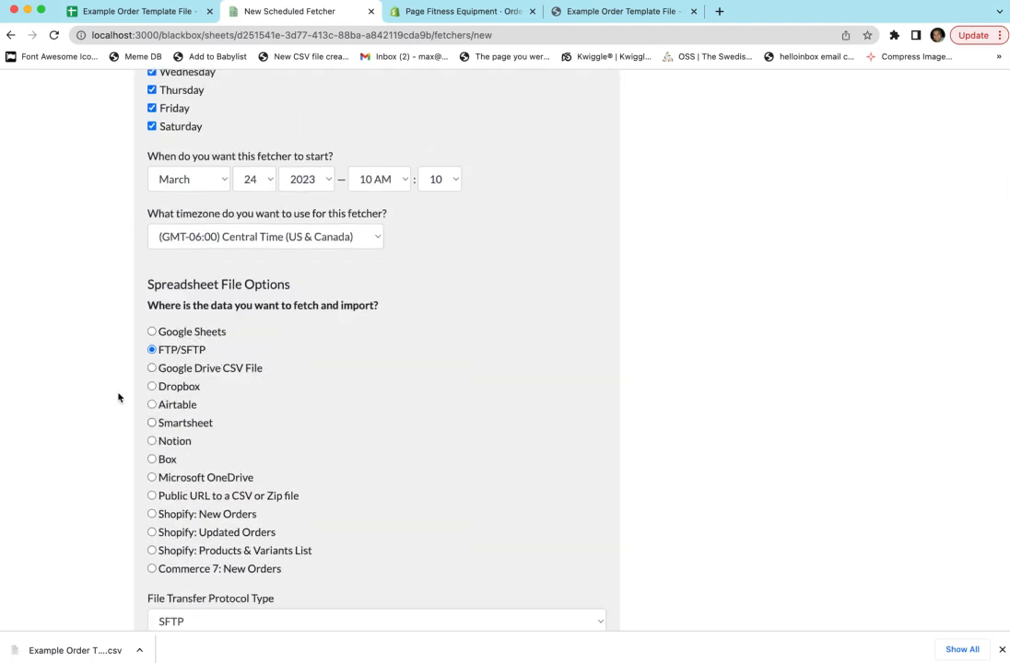
pyautogui.scroll(-5, 124, 394)
pyautogui.scroll(-5, 295, 273)
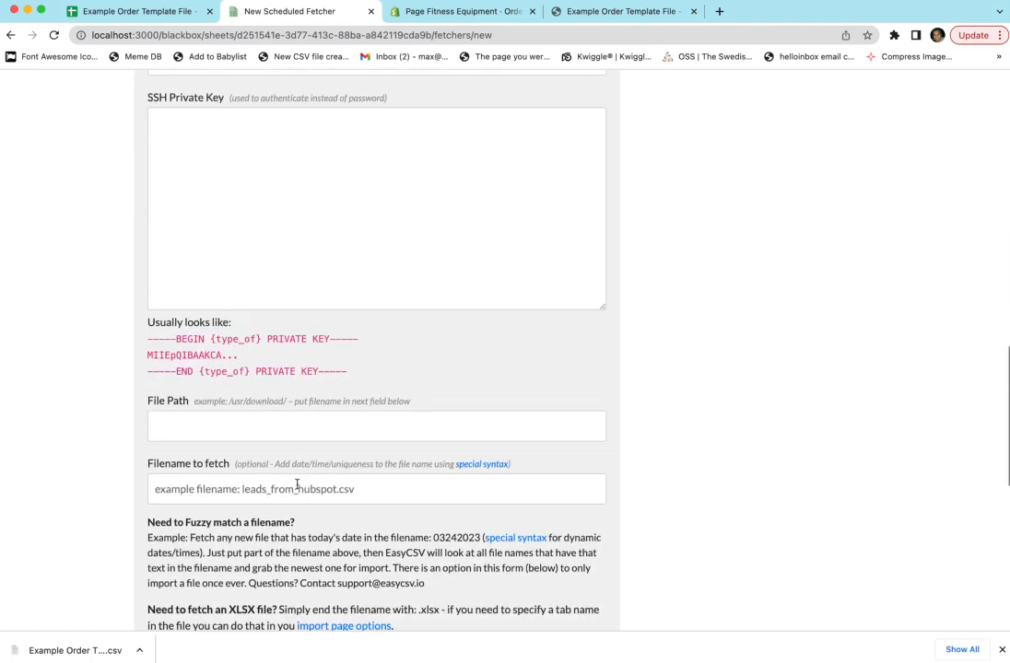
# Examine the fetcher's remaining FTP/SFTP options, from filename matching and static IP to file filters, PGP decryption and repeat fetching
pyautogui.scroll(-3, 246, 486)
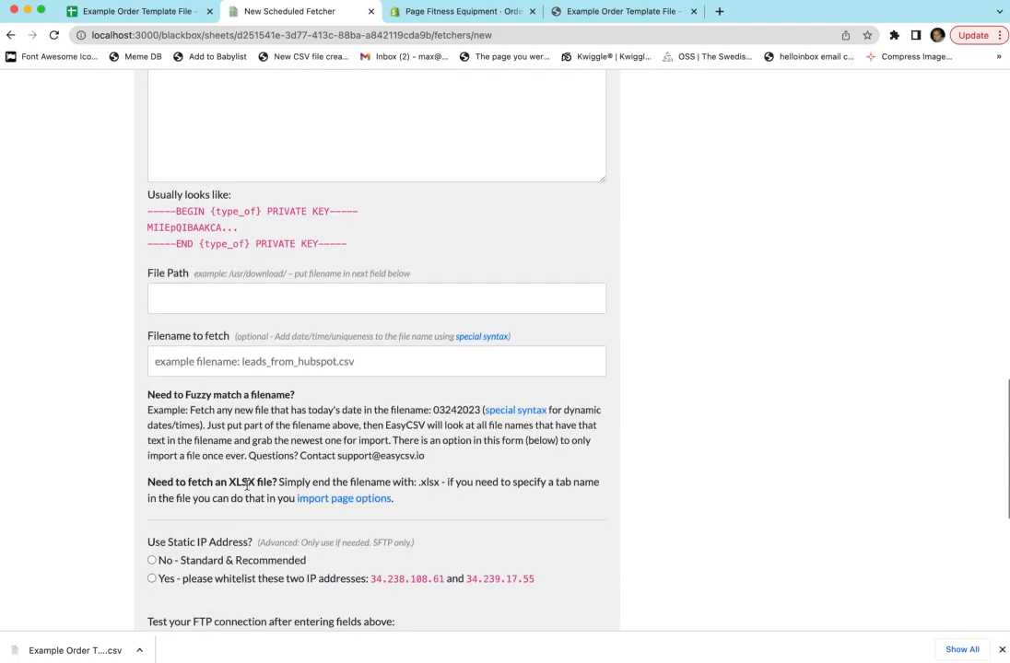
pyautogui.scroll(-3, 247, 490)
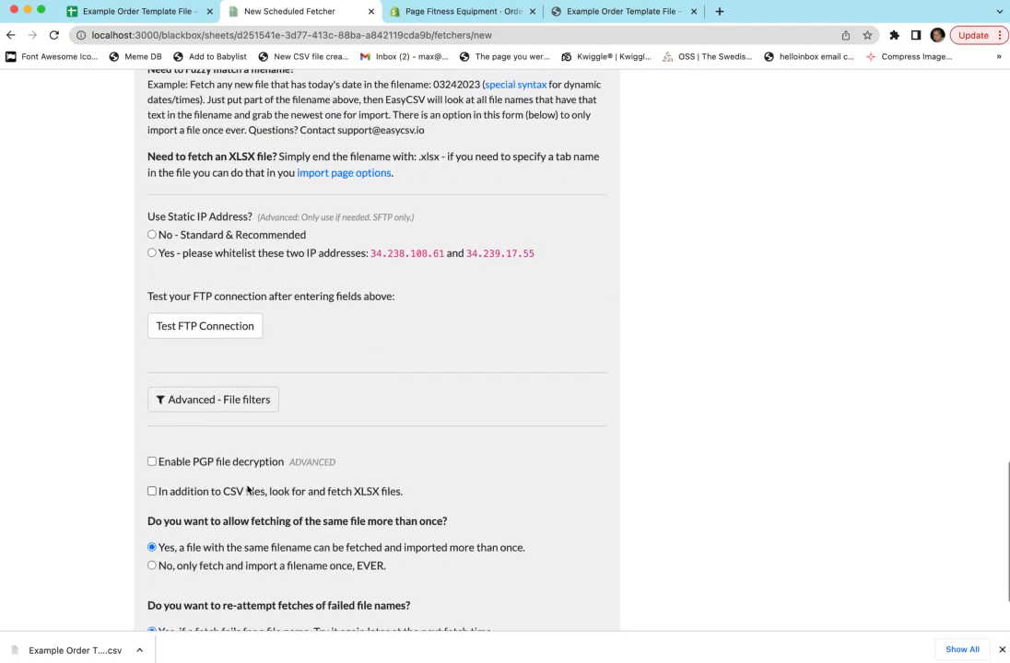
pyautogui.scroll(-2, 247, 490)
# Review the fetcher's available data sources and SFTP connection fields, and return to the Shopify order import page without saving the fetcher
pyautogui.scroll(8, 247, 489)
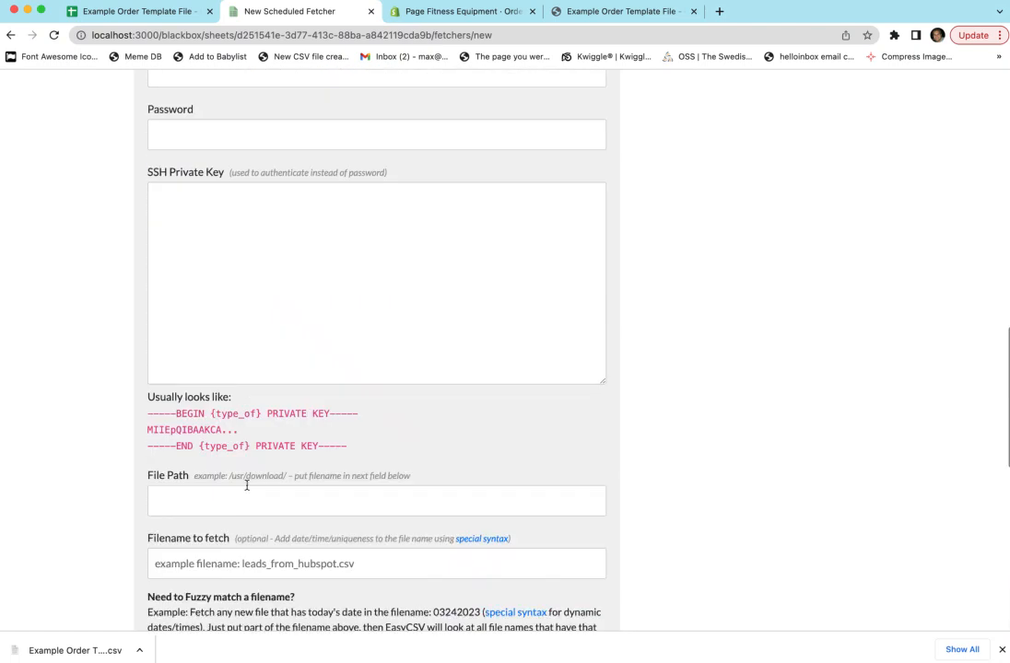
pyautogui.scroll(10, 247, 488)
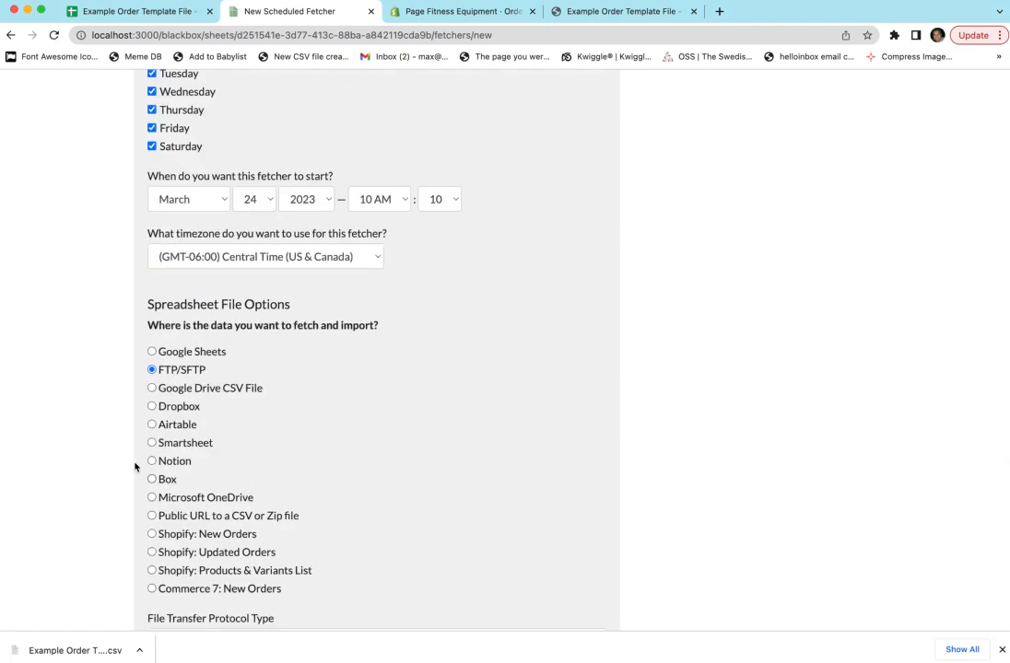
pyautogui.scroll(-3, 120, 469)
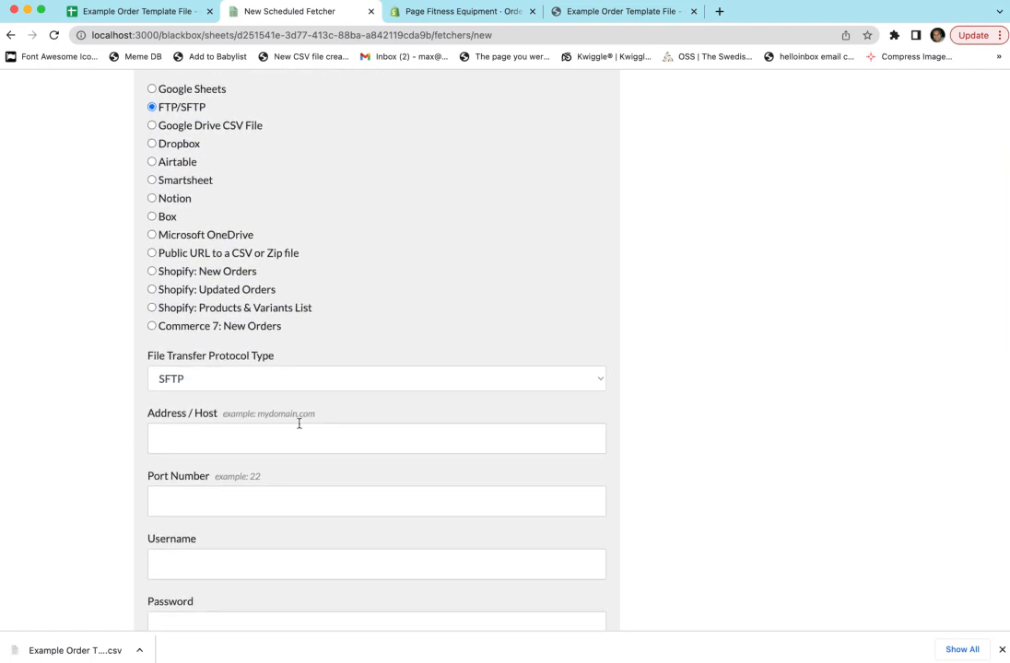
pyautogui.scroll(-3, 276, 466)
pyautogui.scroll(2, 61, 446)
pyautogui.scroll(2, 60, 447)
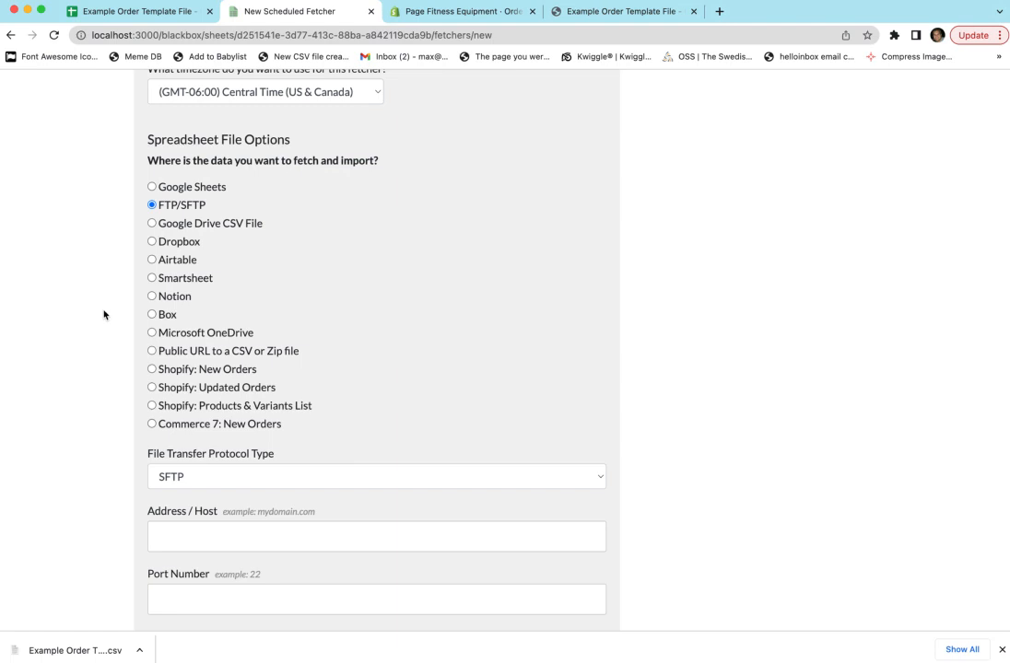
pyautogui.scroll(10, 103, 314)
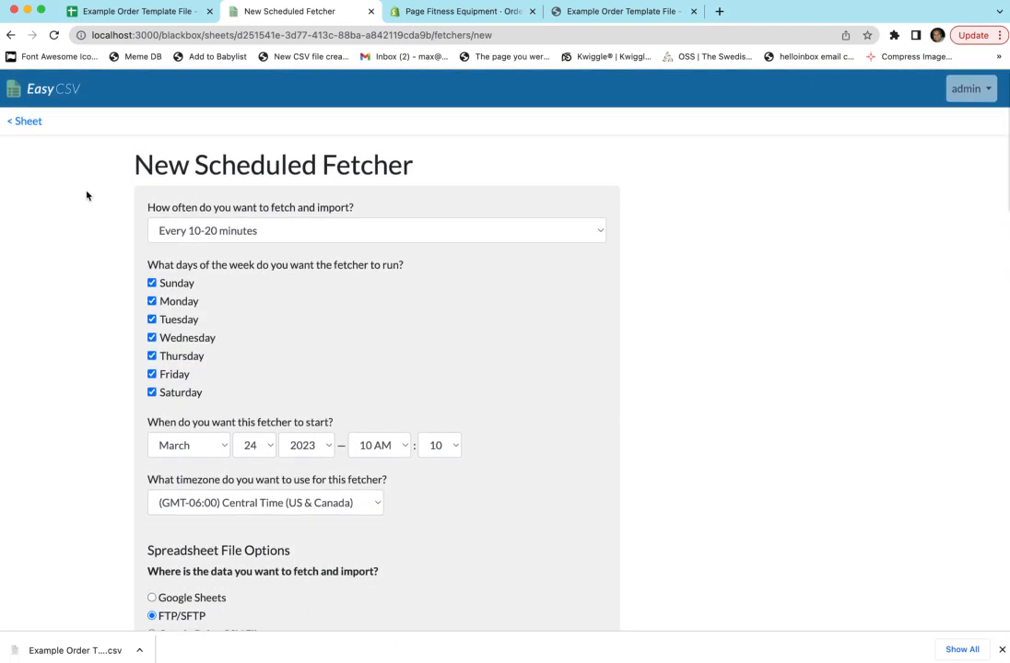
pyautogui.click(35, 127)
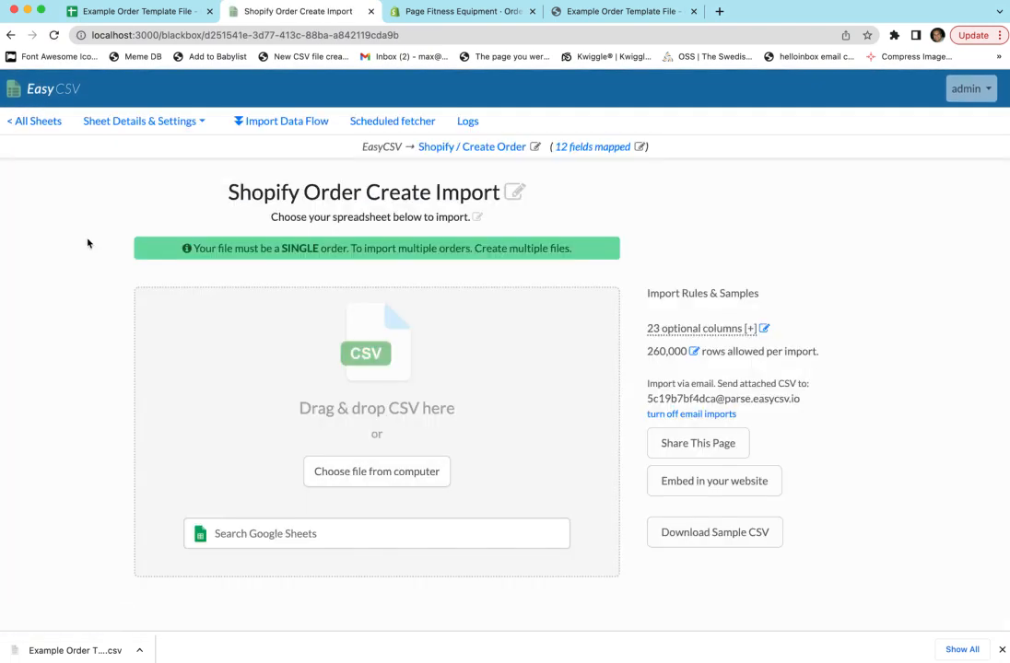